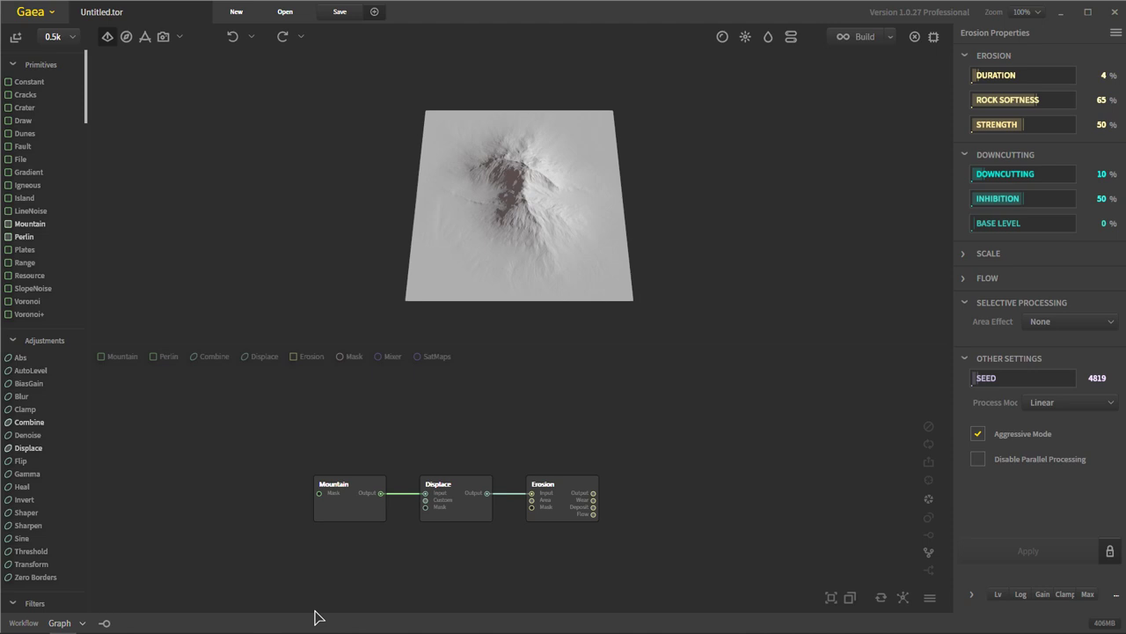
Pan the node graph slightly right and orbit the terrain preview to a tilted angle
mouse_move(89, 630)
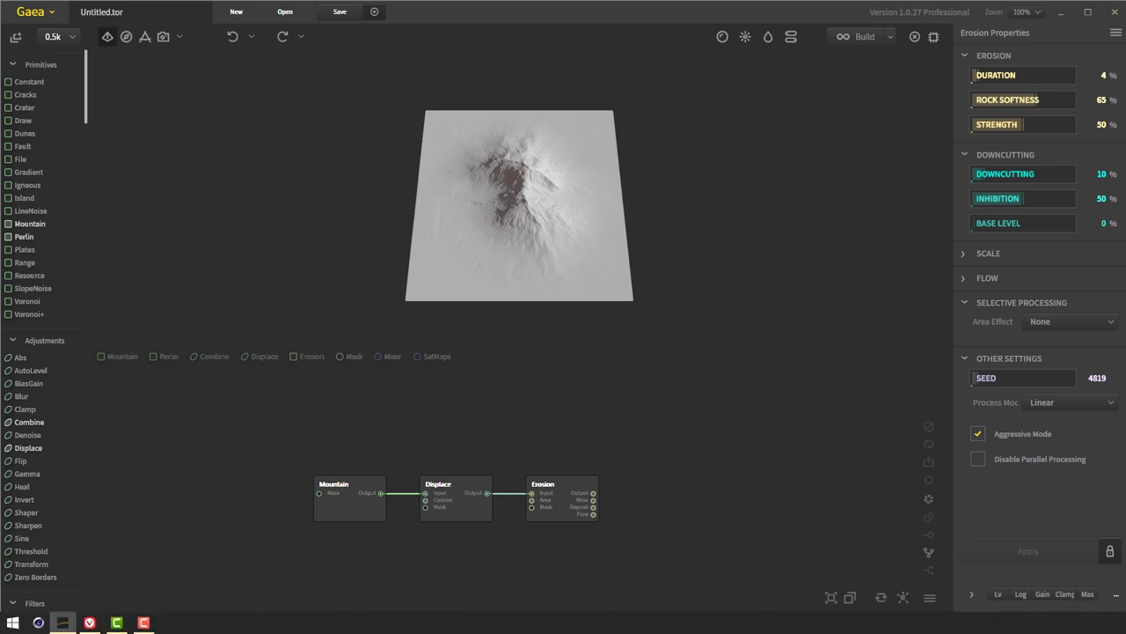
middle_click_drag(548, 571, 605, 563)
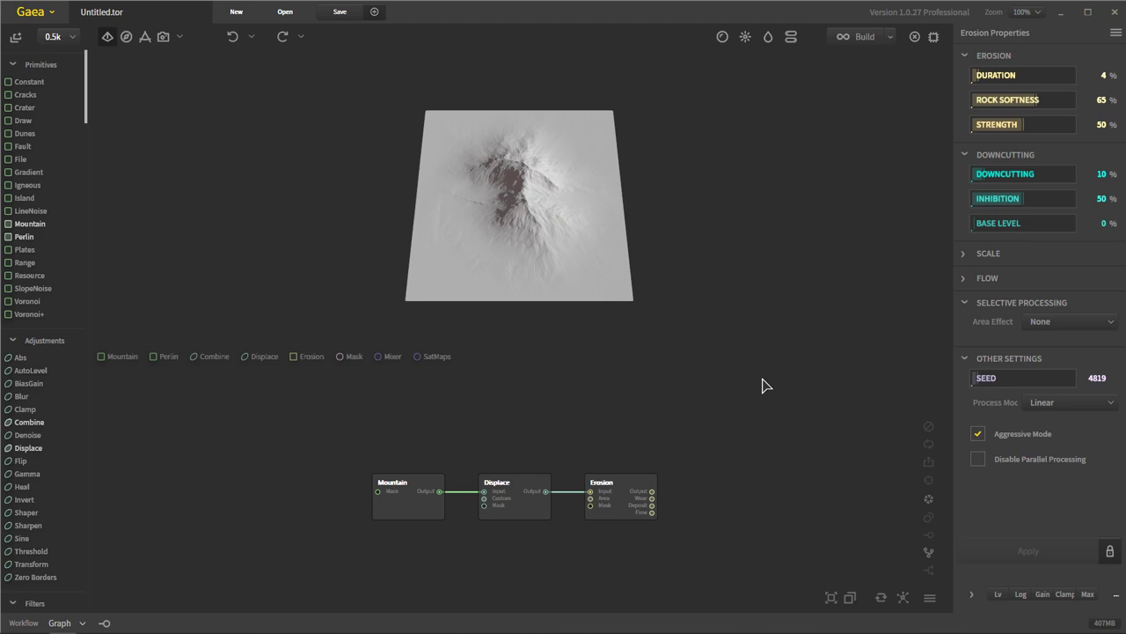
left_click_drag(603, 223, 607, 280)
Select and then deselect the three nodes, and orbit the terrain to a lower angle
left_click_drag(327, 558, 664, 469)
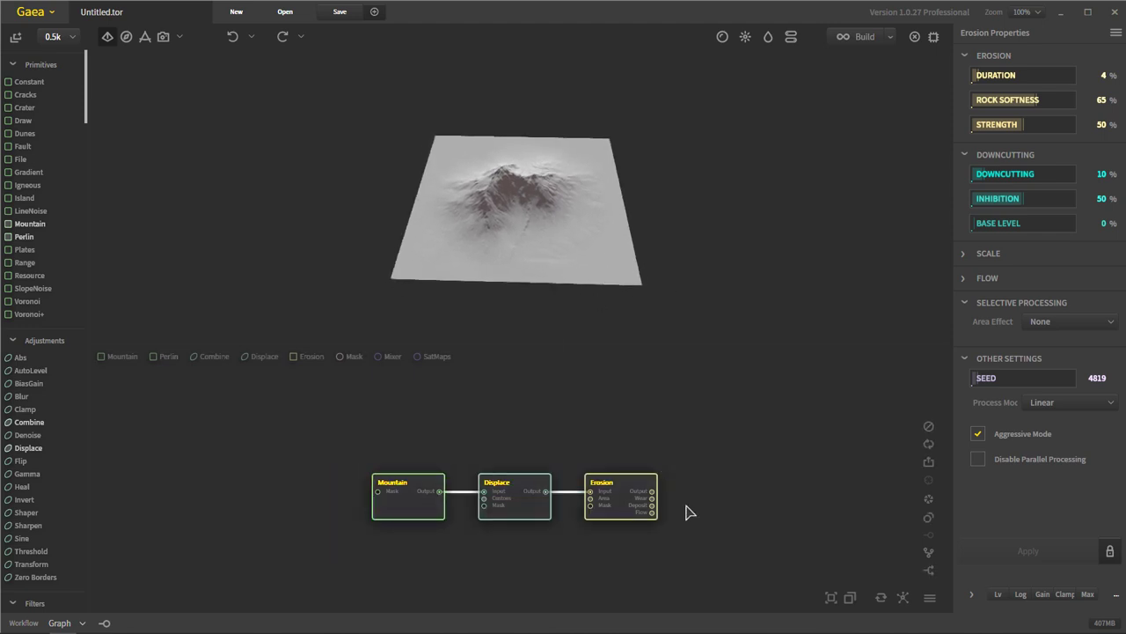
left_click(709, 533)
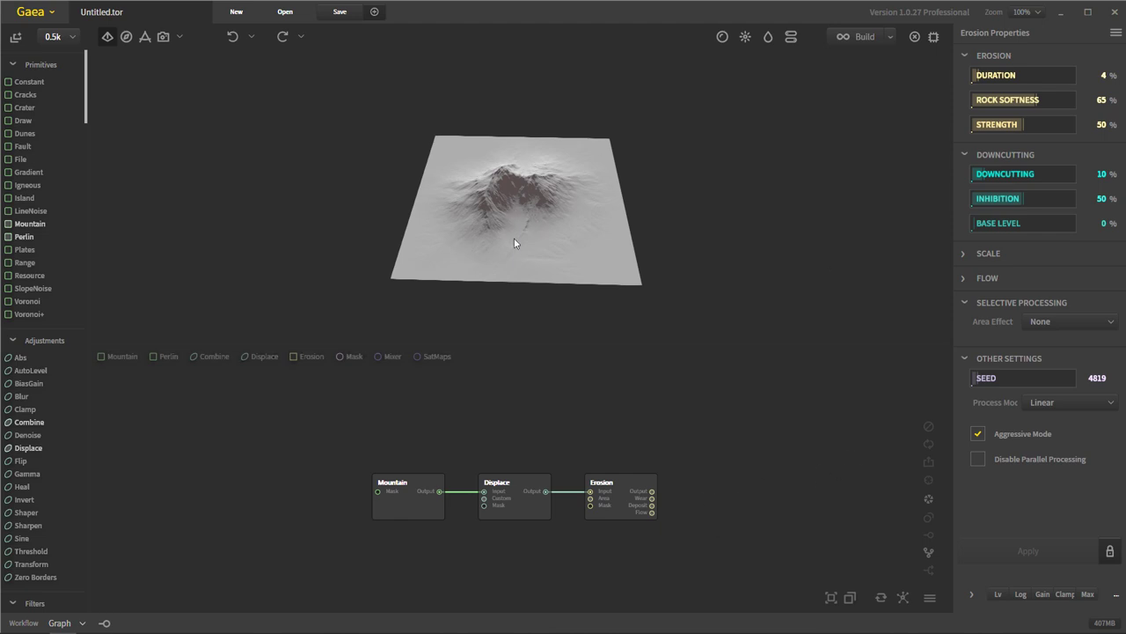
left_click_drag(515, 244, 559, 279)
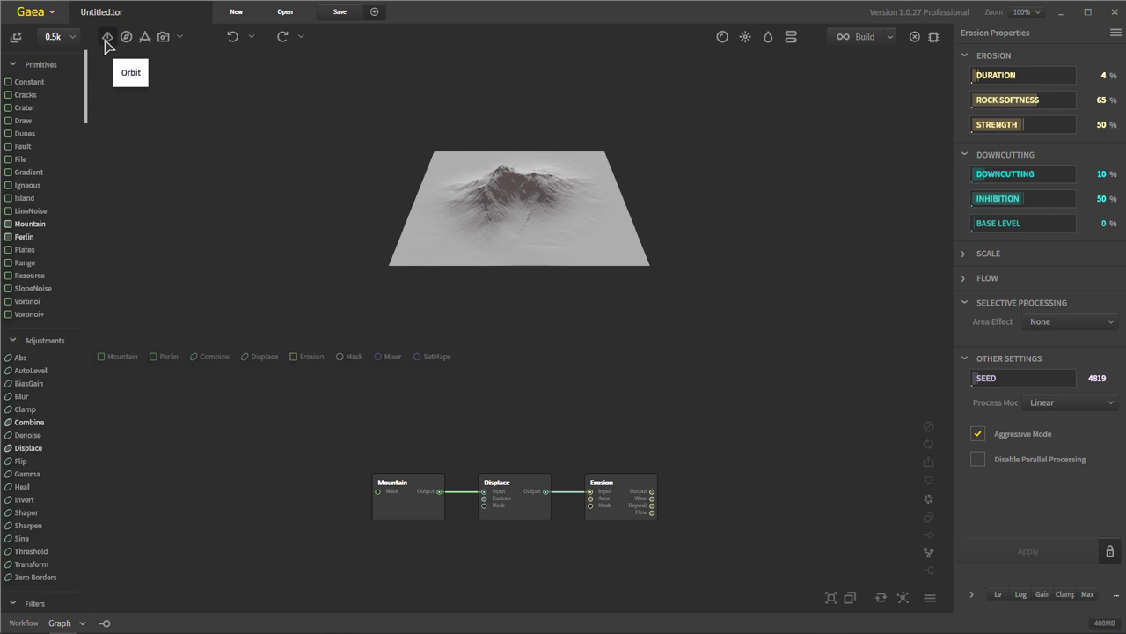
left_click_drag(317, 154, 466, 179)
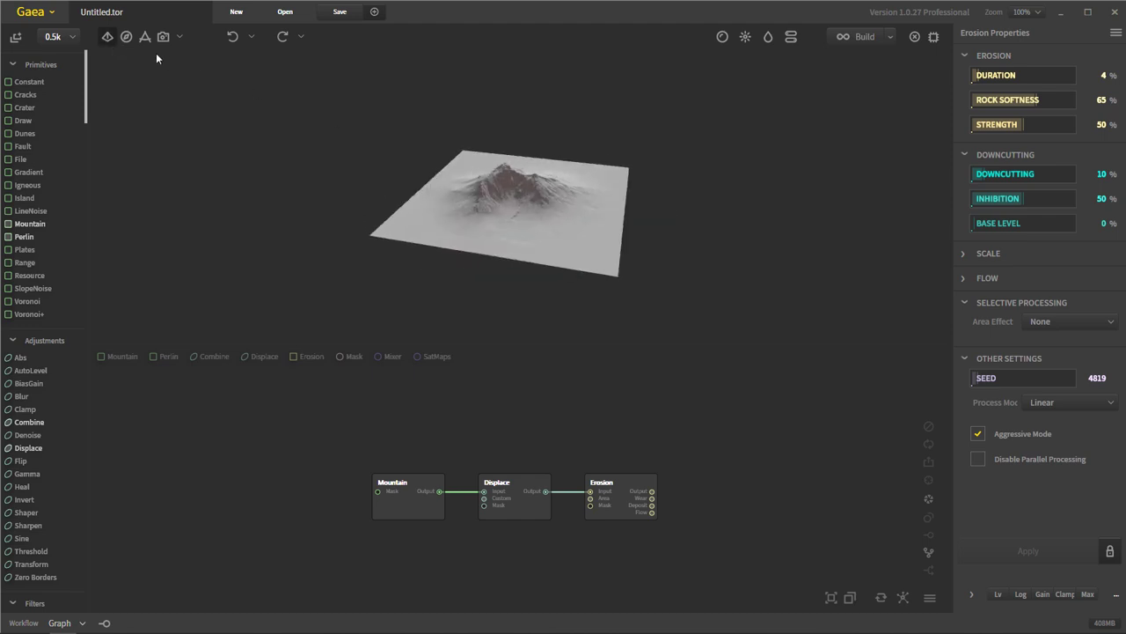
Switch to a first-person camera, move toward the mountain, and swing the sun to warm it
left_click(127, 38)
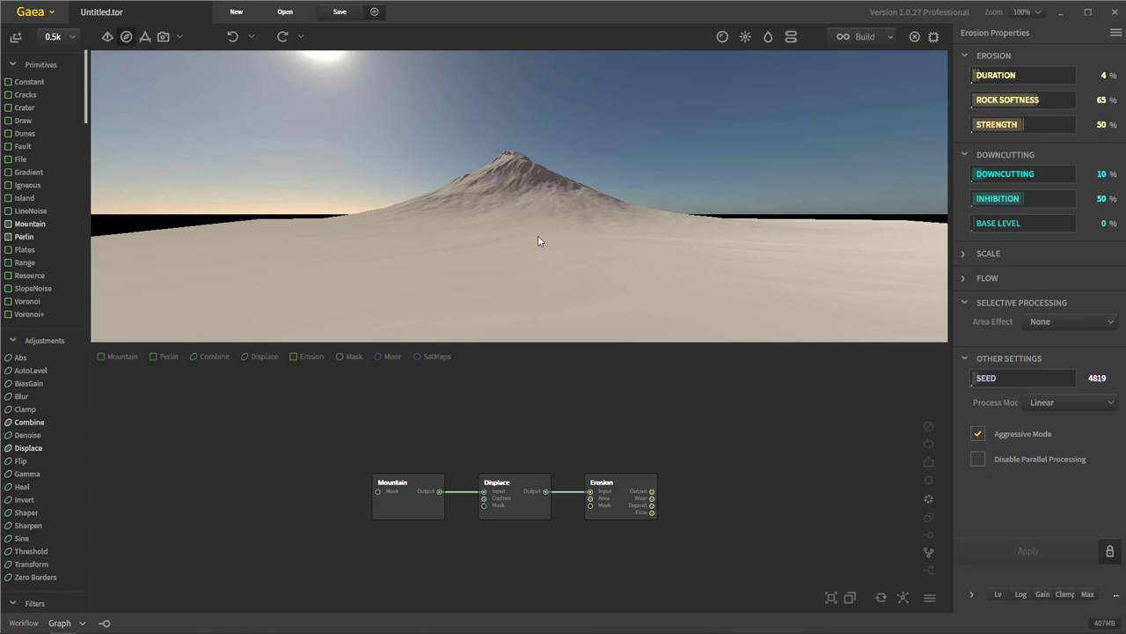
left_click_drag(622, 256, 308, 184)
key("w")
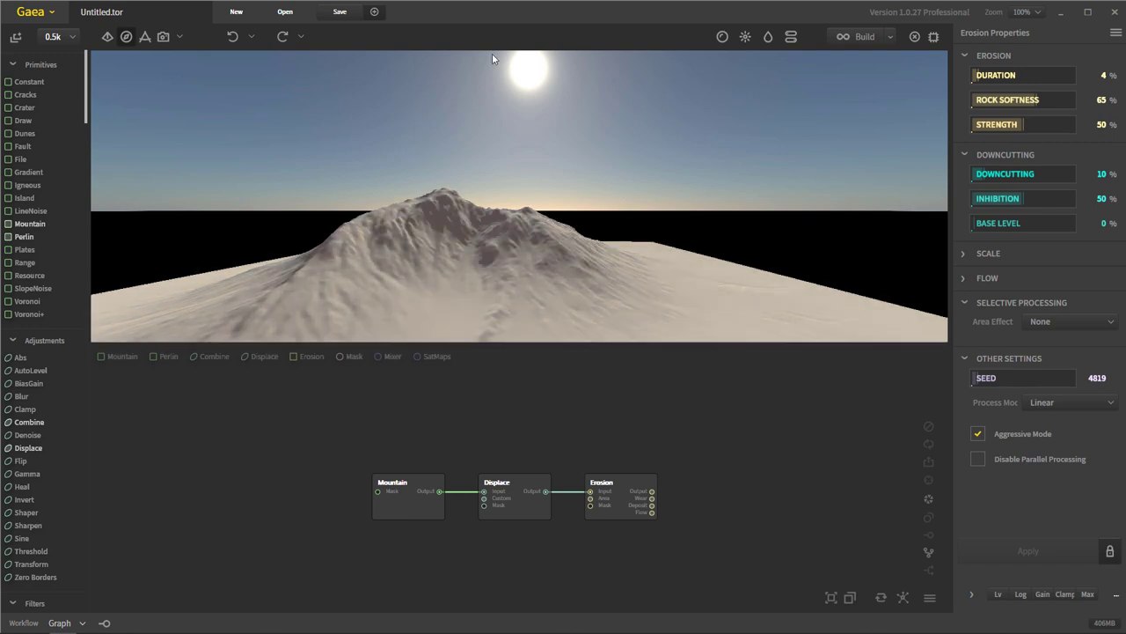
mouse_move(548, 199)
left_mouse_down()
mouse_move(478, 275)
mouse_move(219, 215)
mouse_move(231, 295)
mouse_move(582, 331)
mouse_move(772, 334)
left_mouse_up()
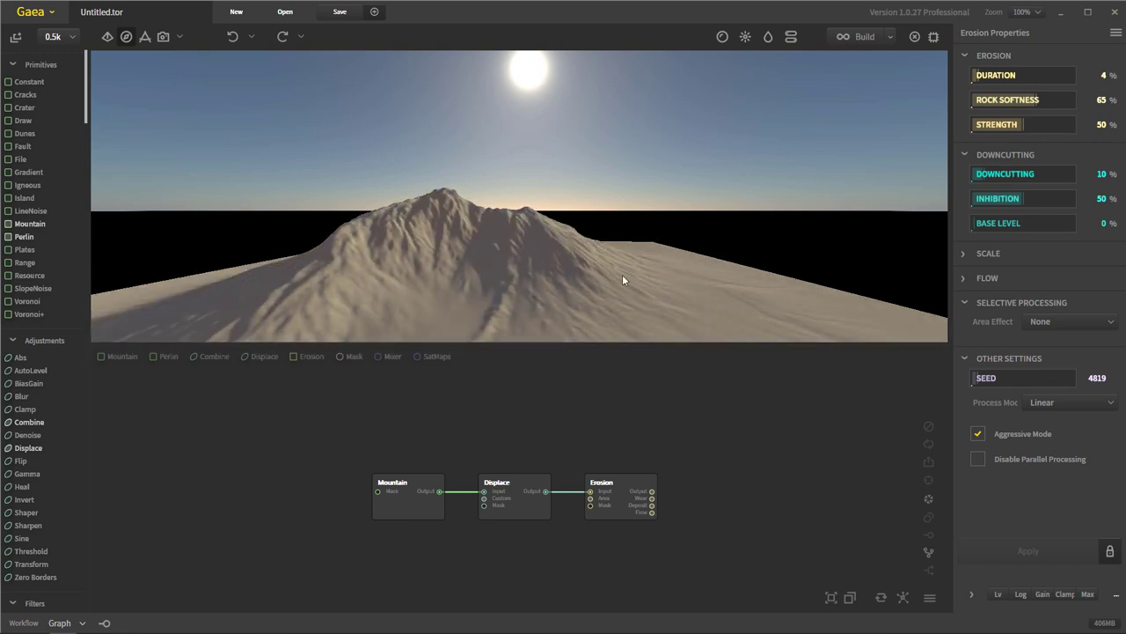
mouse_move(622, 280)
left_mouse_down()
mouse_move(721, 312)
mouse_move(661, 360)
mouse_move(754, 334)
mouse_move(749, 326)
mouse_move(739, 352)
mouse_move(729, 304)
mouse_move(629, 178)
mouse_move(475, 88)
mouse_move(624, 224)
mouse_move(480, 283)
mouse_move(647, 235)
mouse_move(393, 244)
mouse_move(603, 244)
left_mouse_up()
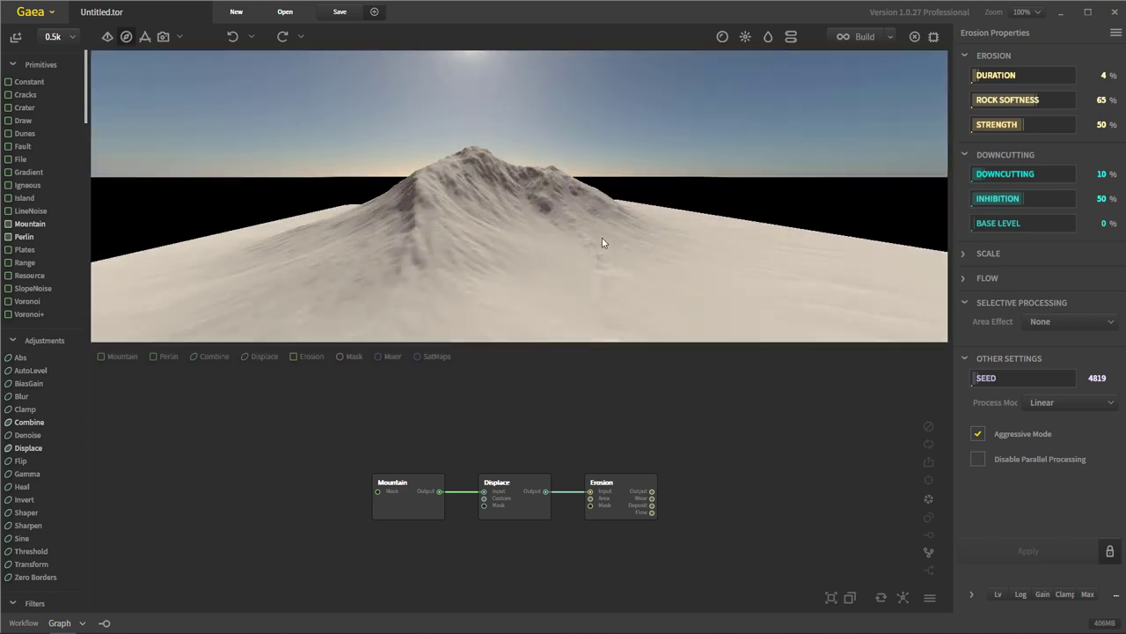
Go top-down orthographic, add a 2D preview, and compare Eq, 2D and 3D shading modes
left_click(144, 36)
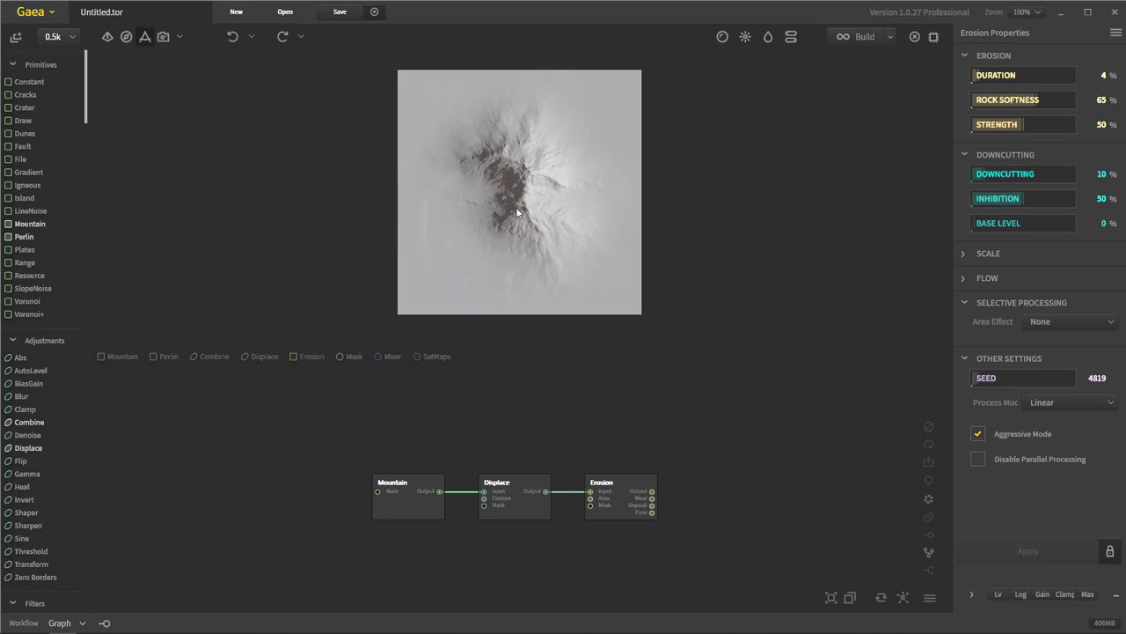
left_click(162, 38)
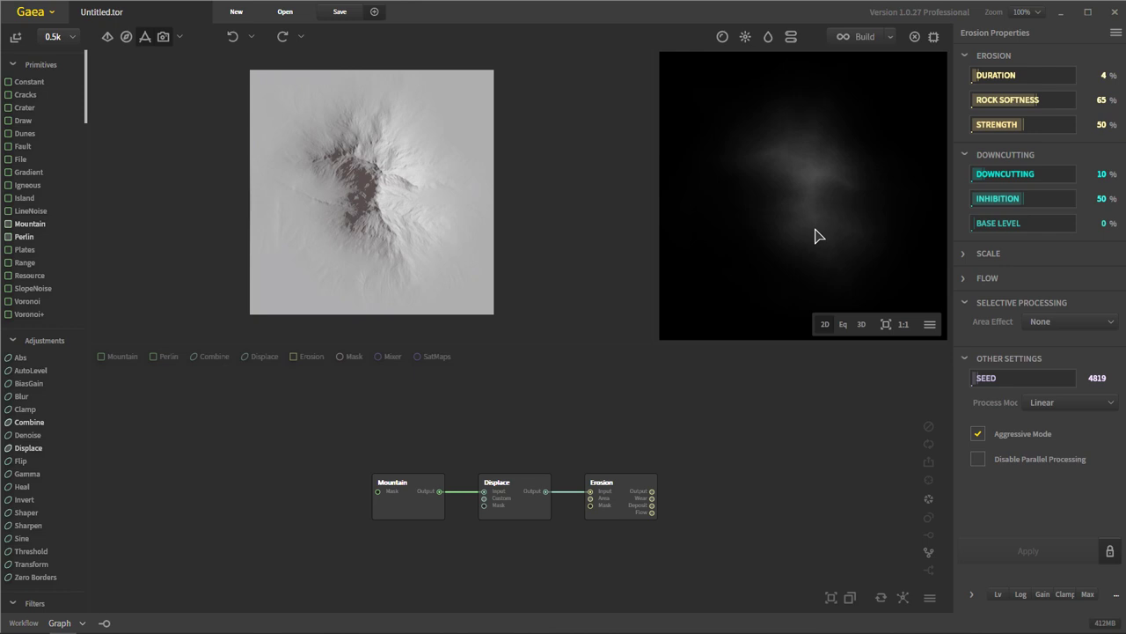
left_click(842, 326)
left_click(824, 325)
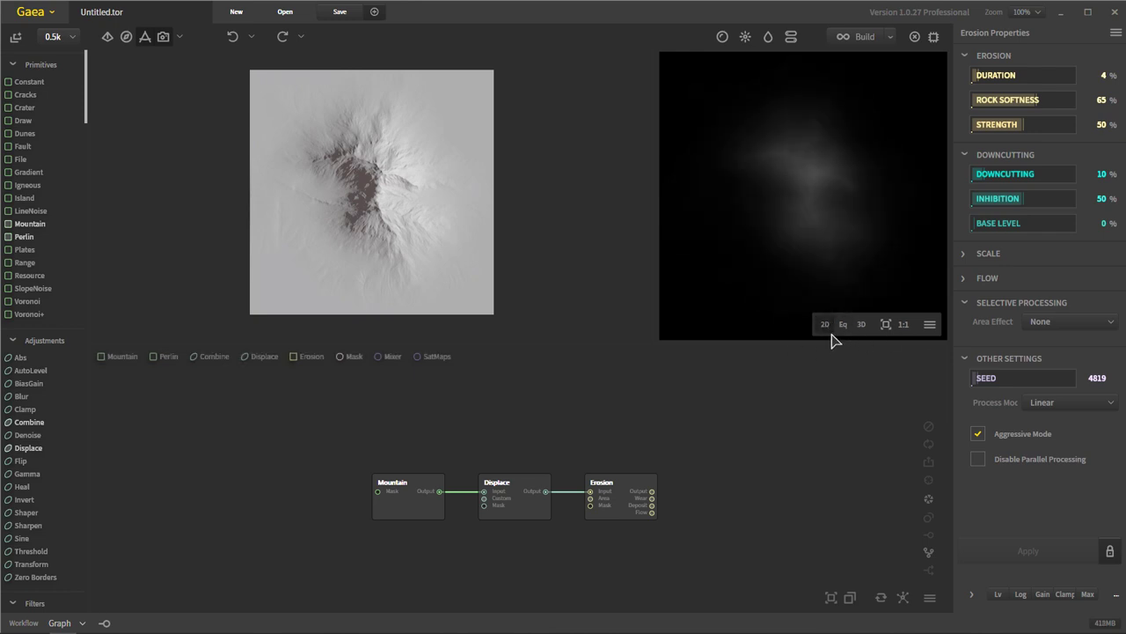
left_click(843, 325)
left_click(862, 324)
Reposition and re-maximize the window, toggle the side preview's 1:1 zoom, and open its menu
key("super+Down")
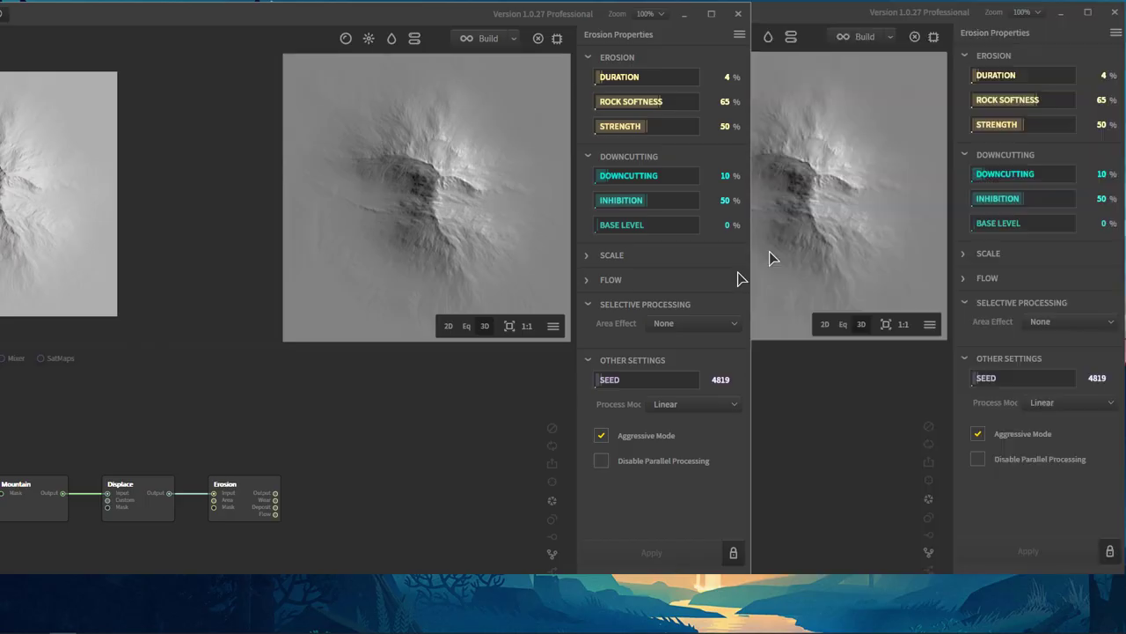
left_click_drag(771, 260, 2, 185)
key("super+Up")
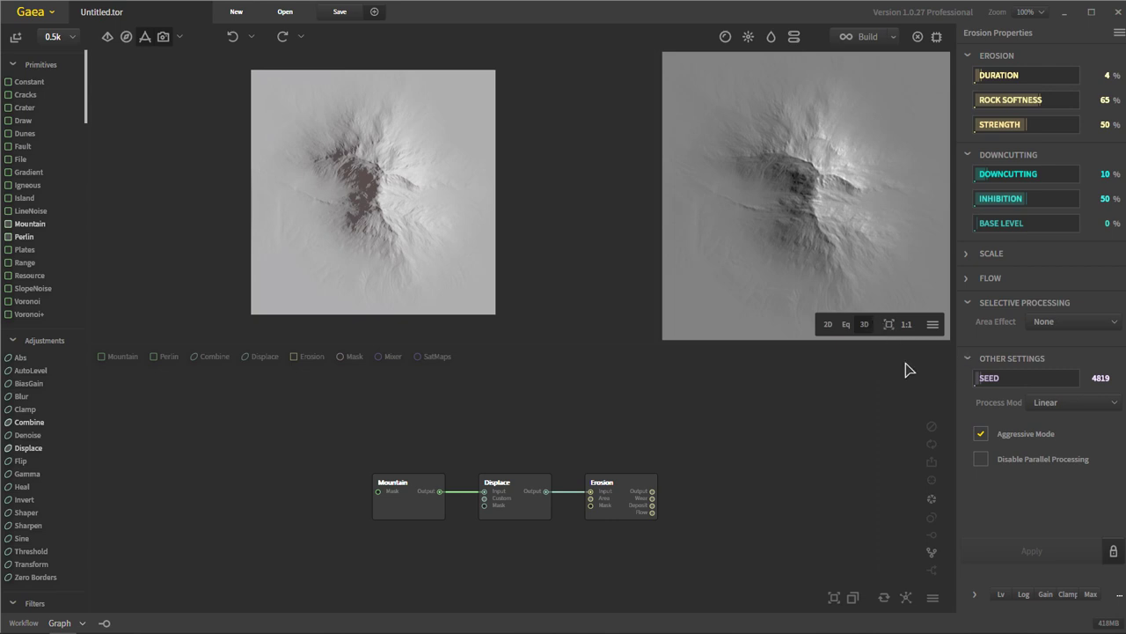
left_click(906, 325)
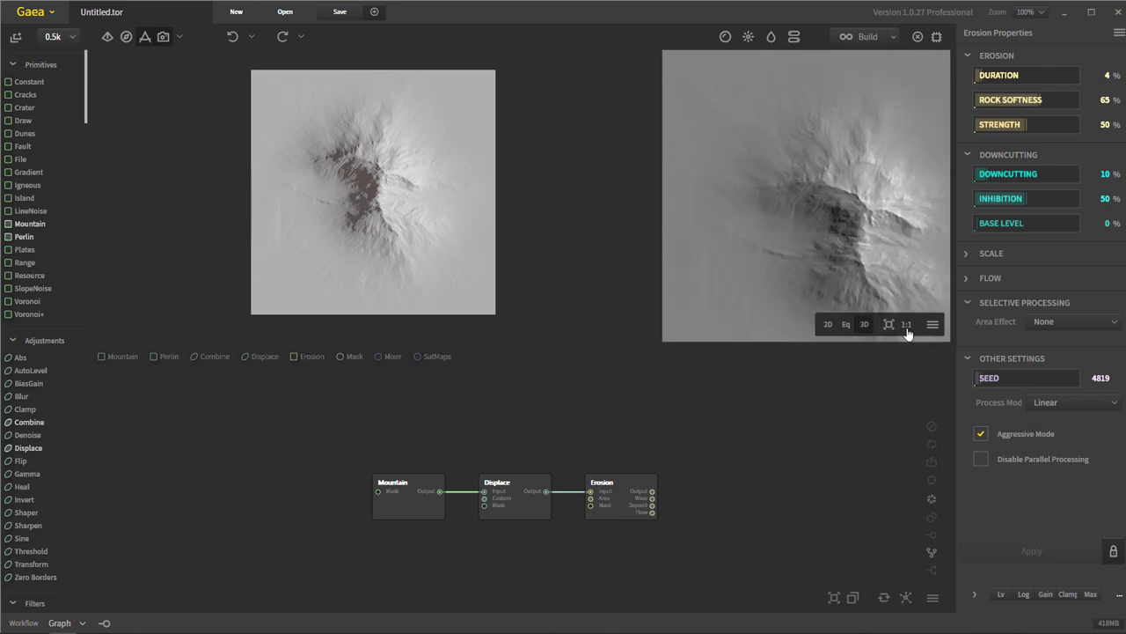
left_click(904, 325)
left_click(911, 327)
left_click(888, 324)
left_click(934, 325)
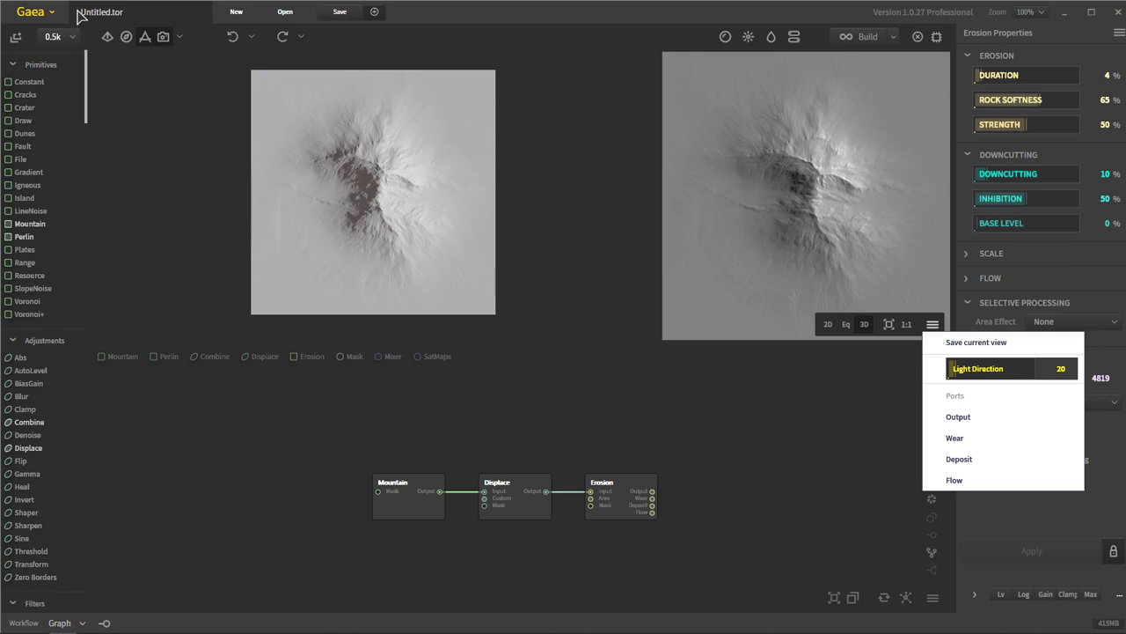
Return the main view to 3D perspective and set the side preview's light direction to 210
left_click(107, 37)
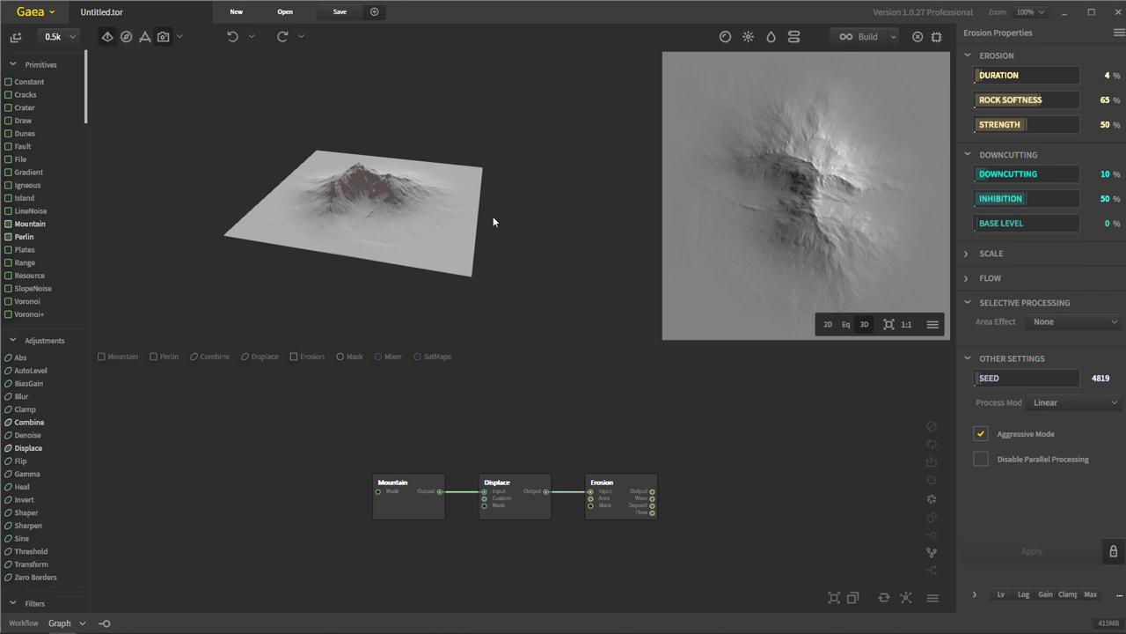
left_click_drag(493, 221, 523, 241)
left_click(933, 323)
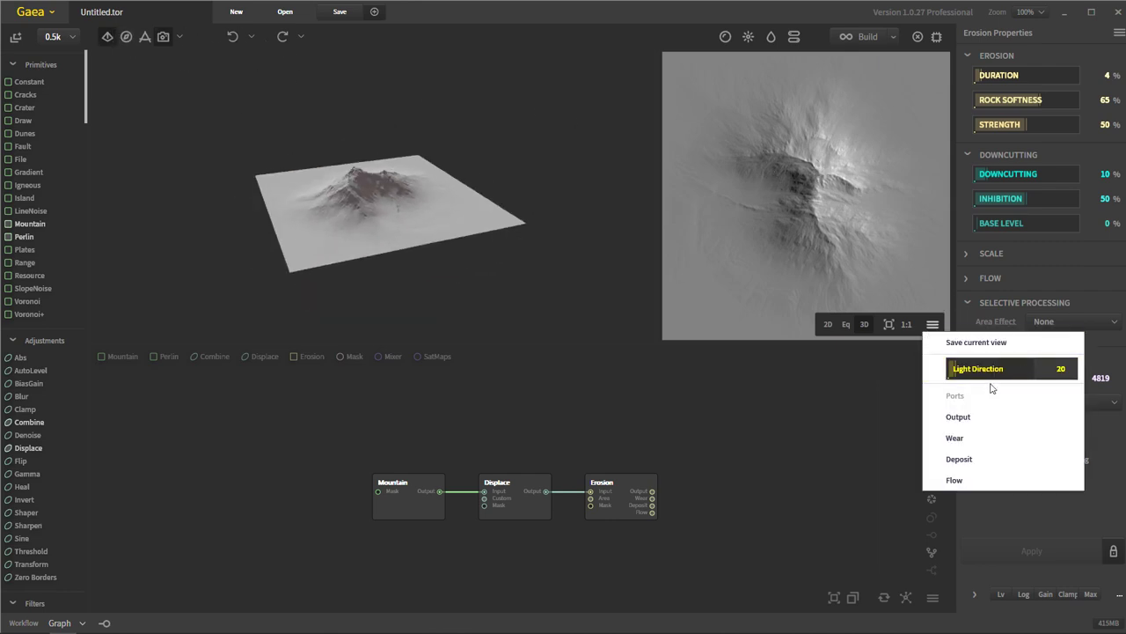
left_click_drag(995, 374, 1021, 372)
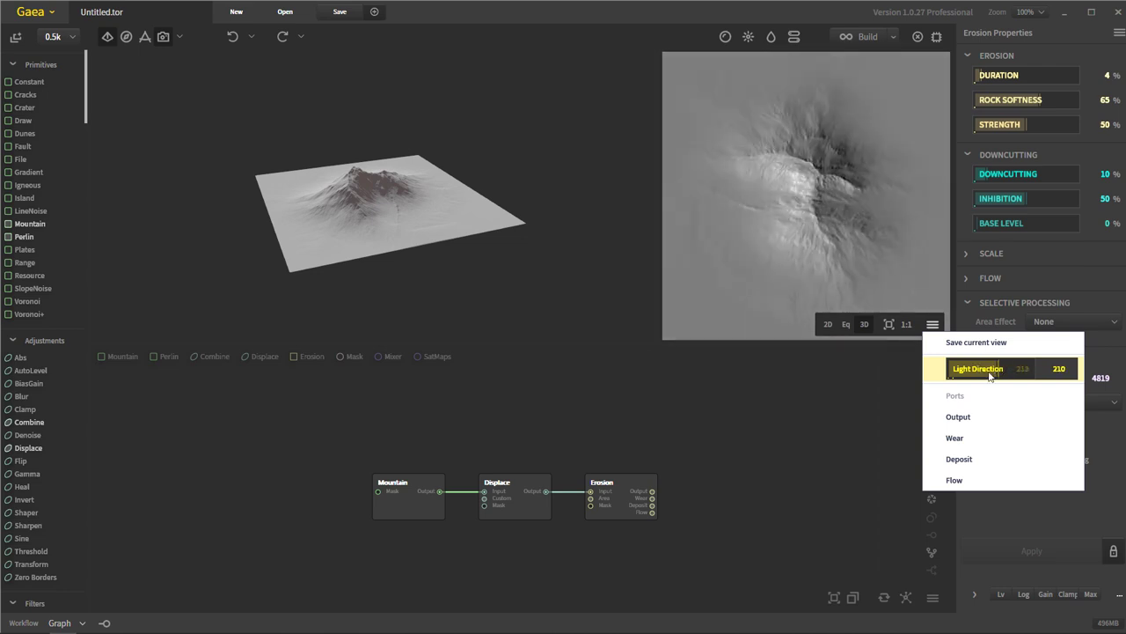
left_click(994, 421)
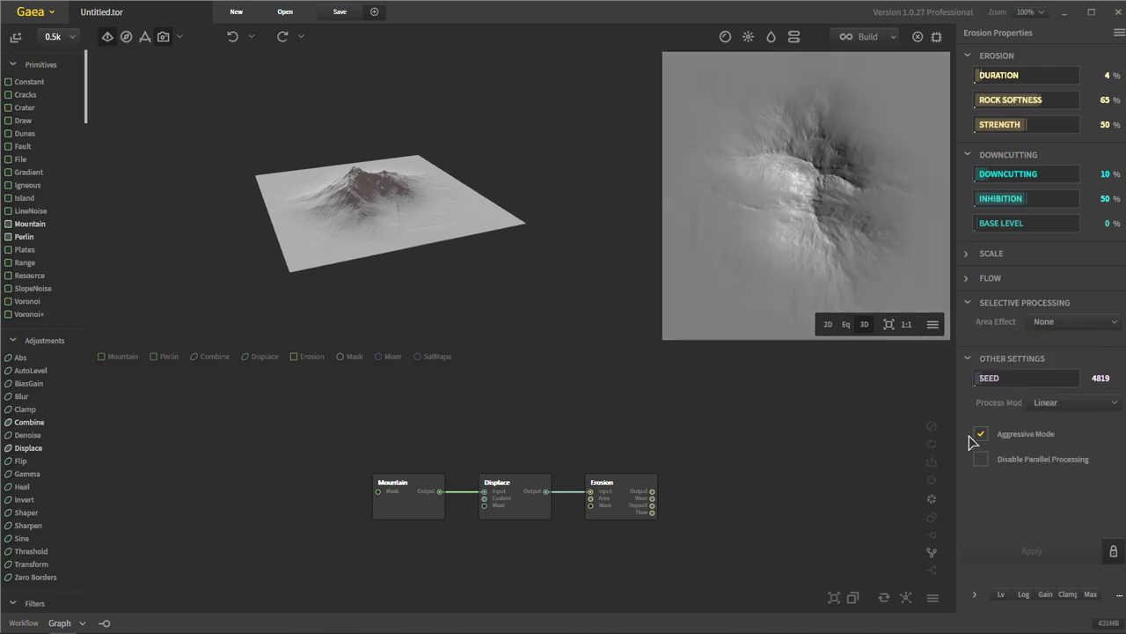
Cancel saving the current view, dismiss the Erosion ports list, and close the 2D preview
left_click(932, 324)
left_click(952, 342)
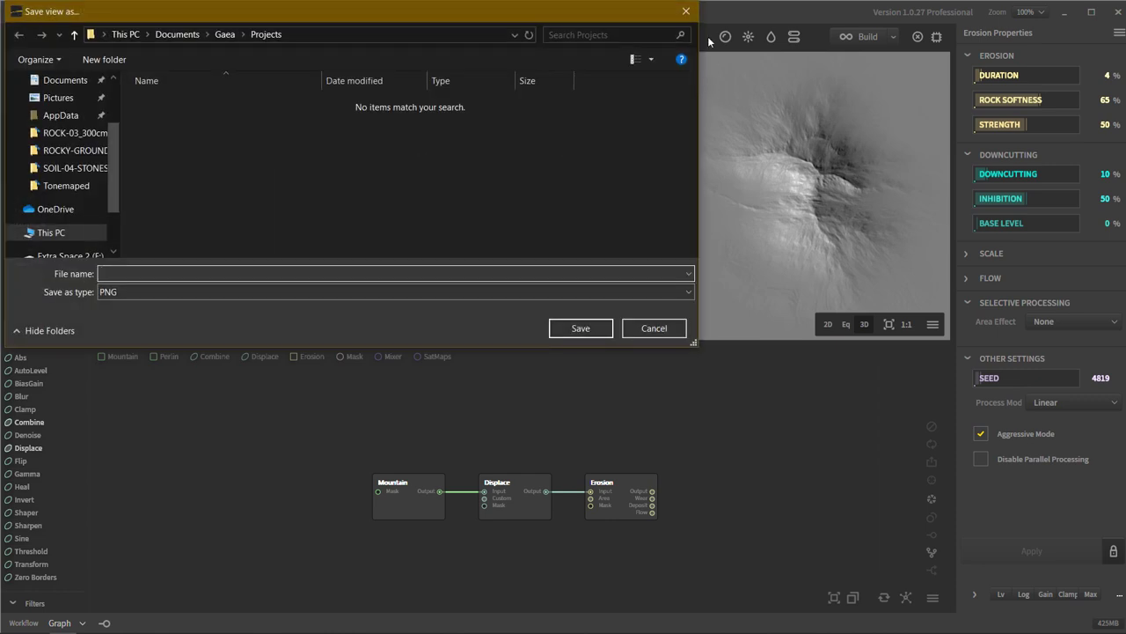
left_click(694, 14)
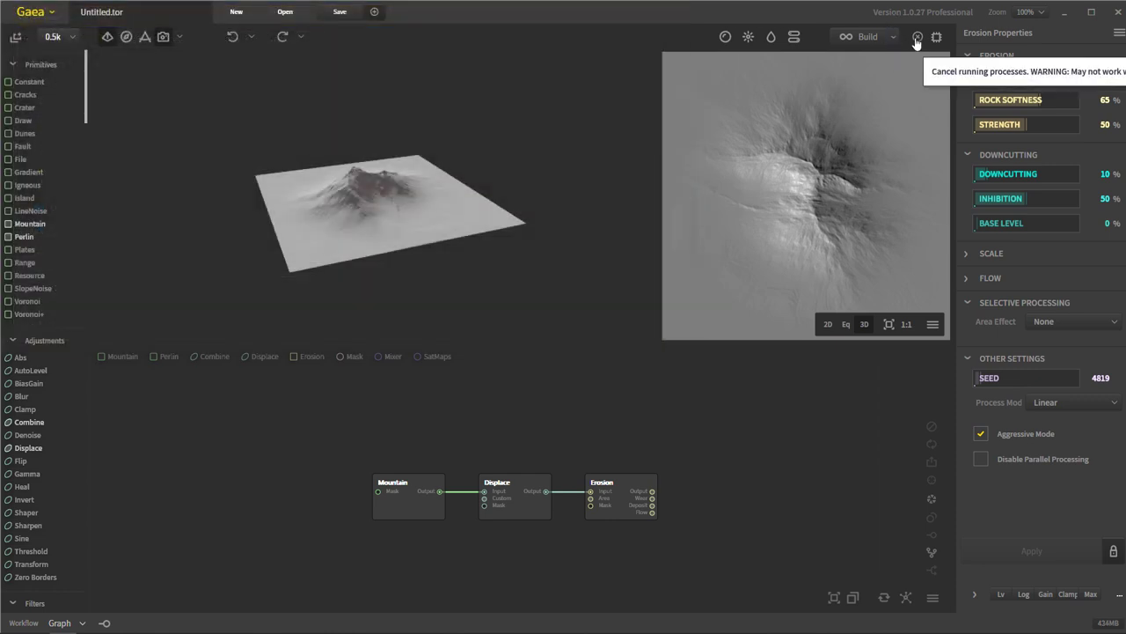
right_click(742, 190)
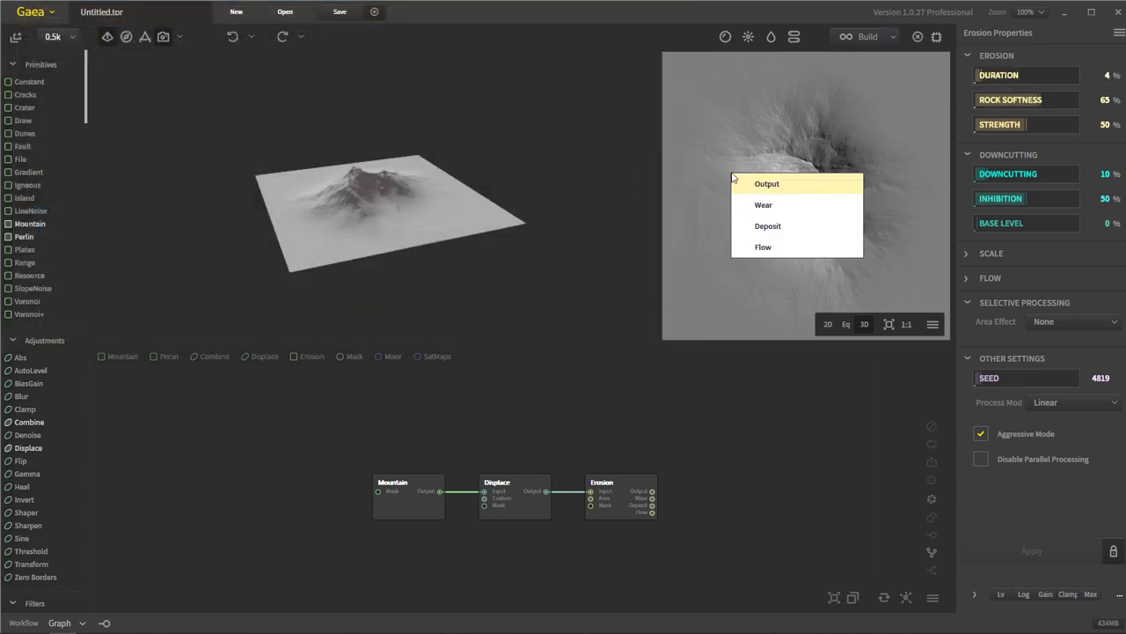
left_click(678, 159)
left_click(162, 36)
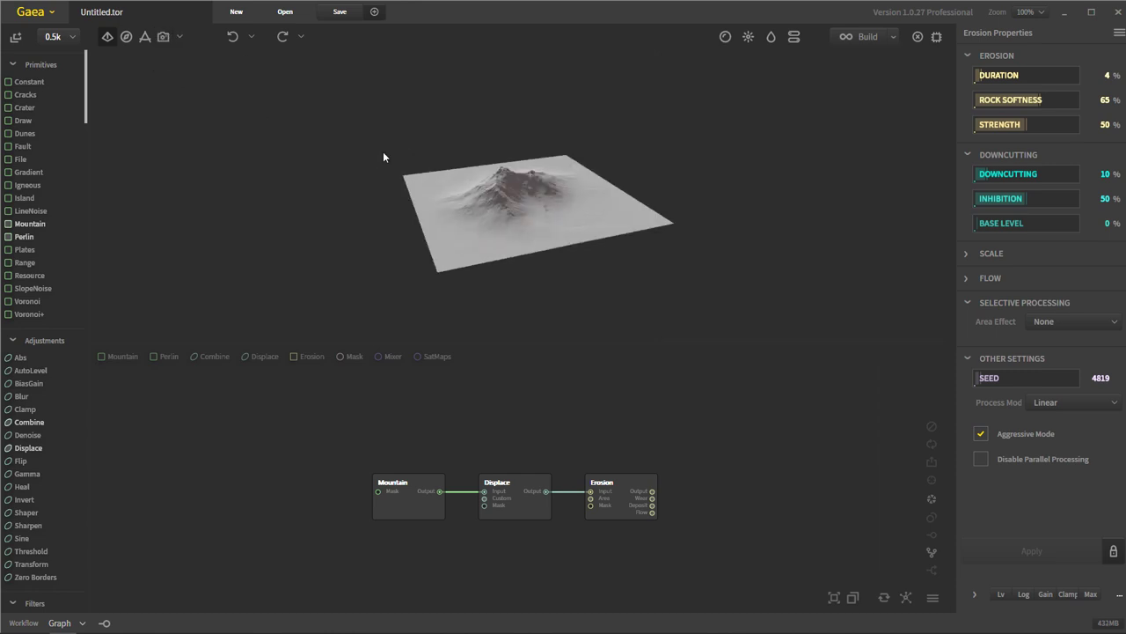
Orbit to a low, flat angle and apply the first shading preset
left_click_drag(383, 151, 634, 204)
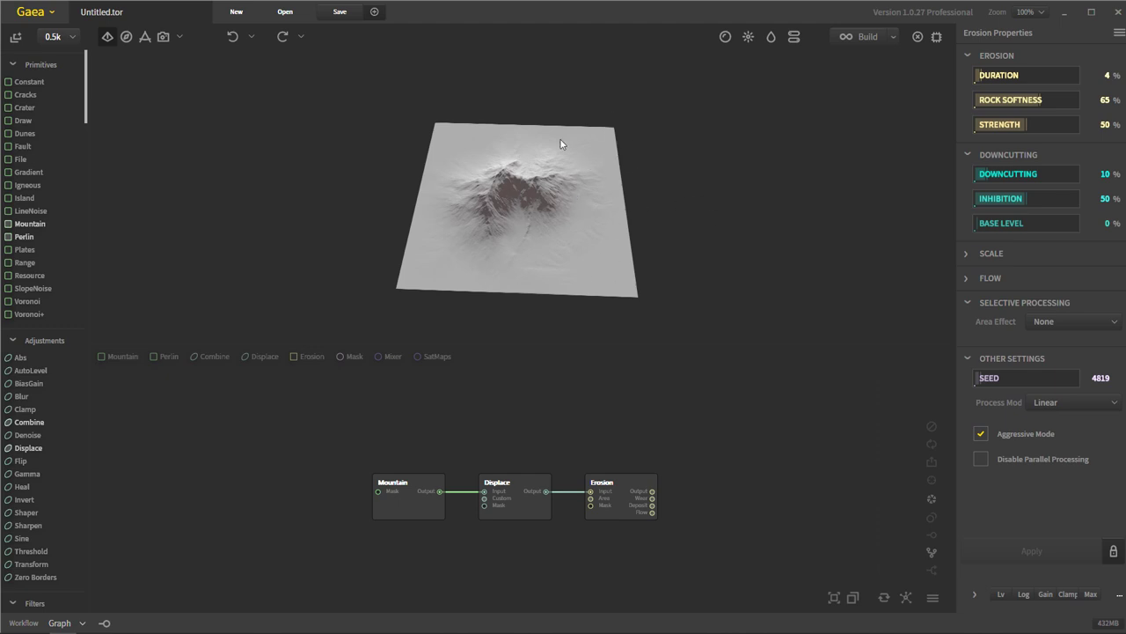
left_click_drag(562, 144, 573, 244)
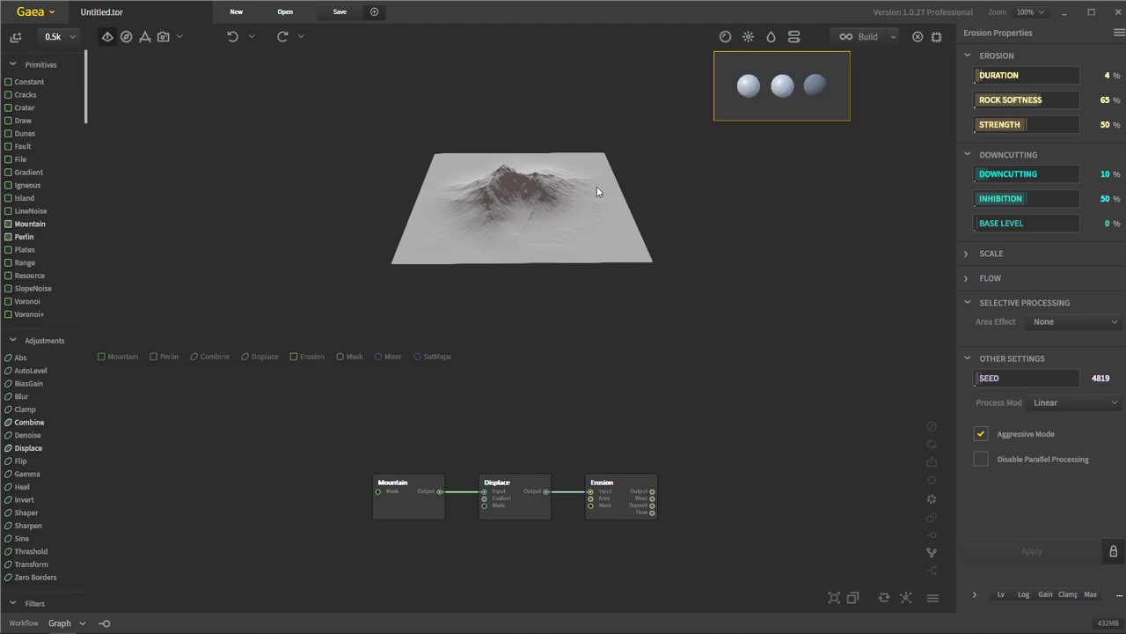
left_click_drag(596, 186, 590, 130)
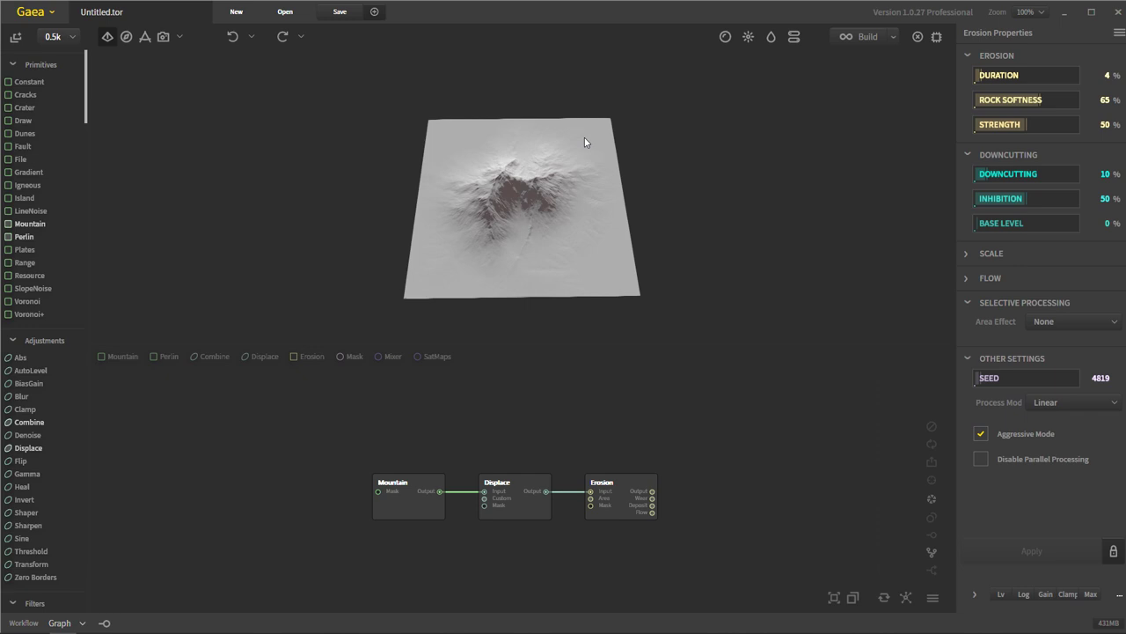
mouse_move(725, 37)
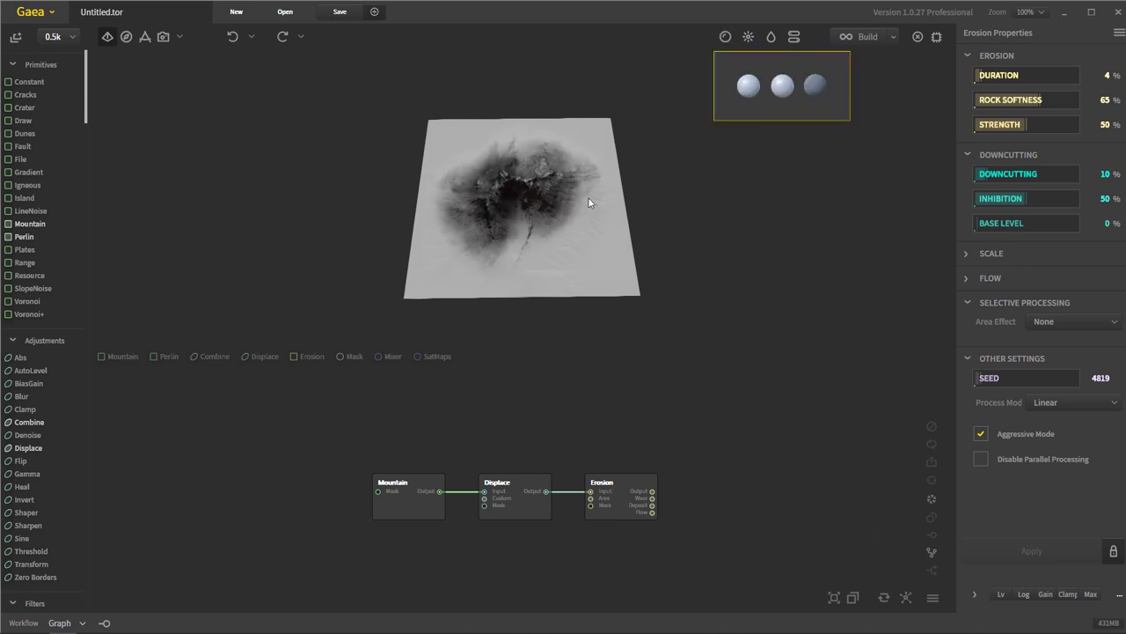
mouse_move(589, 202)
left_mouse_down()
mouse_move(548, 188)
mouse_move(558, 236)
mouse_move(648, 252)
mouse_move(644, 201)
left_mouse_up()
scroll(531, 188, "up", 5)
mouse_move(727, 39)
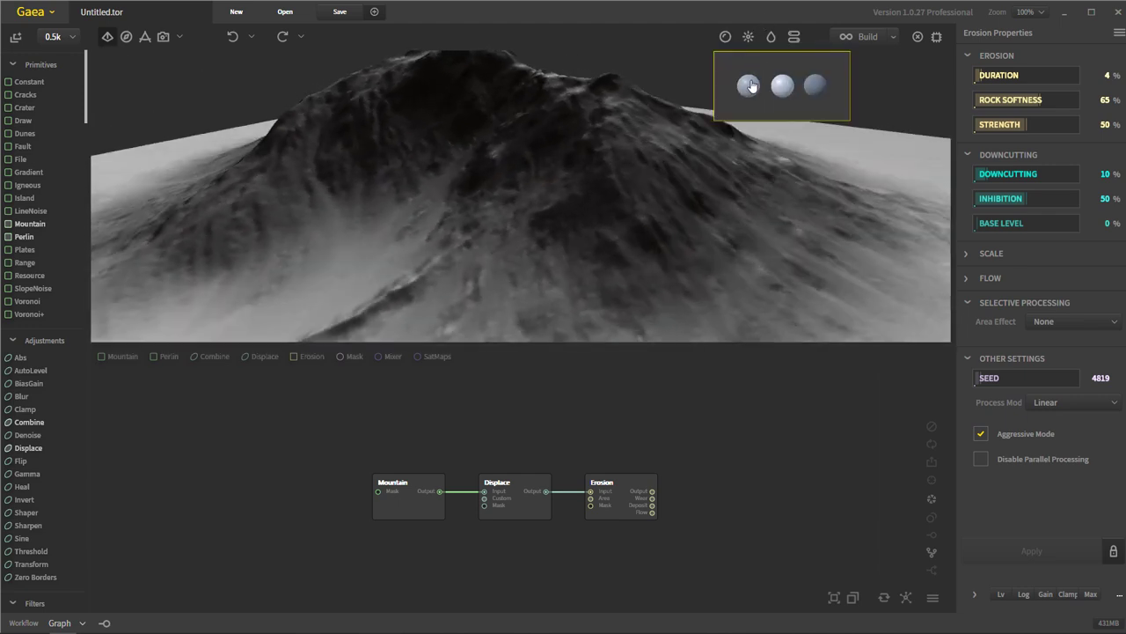
left_click(750, 86)
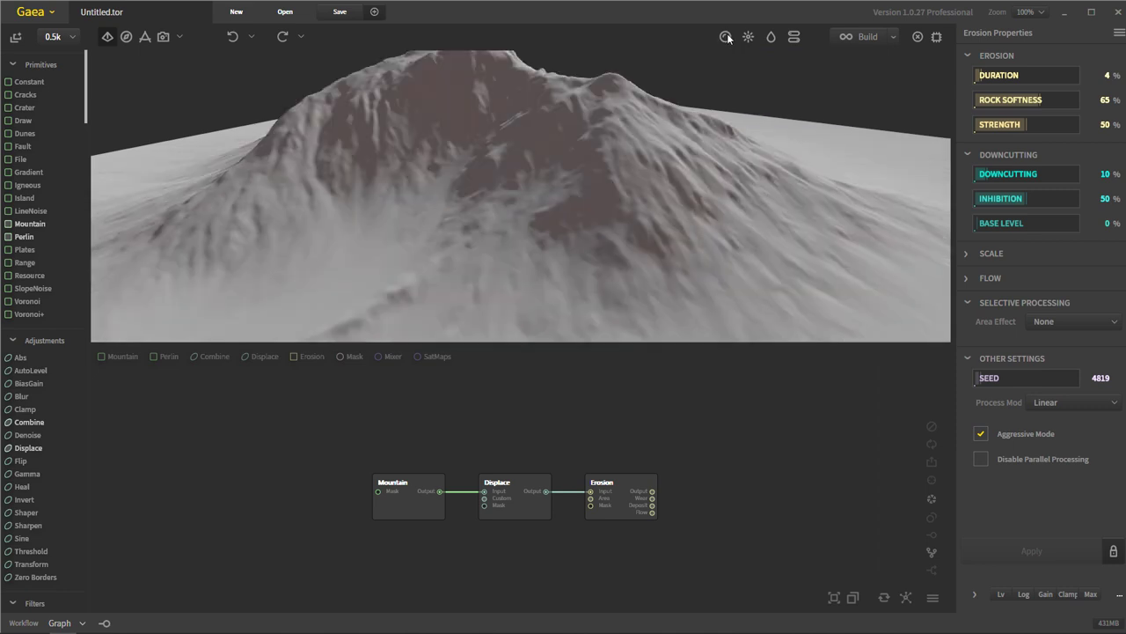
Compare the darker second and the third presets, then return to the brown-rock and white preset
mouse_move(729, 39)
left_click(780, 93)
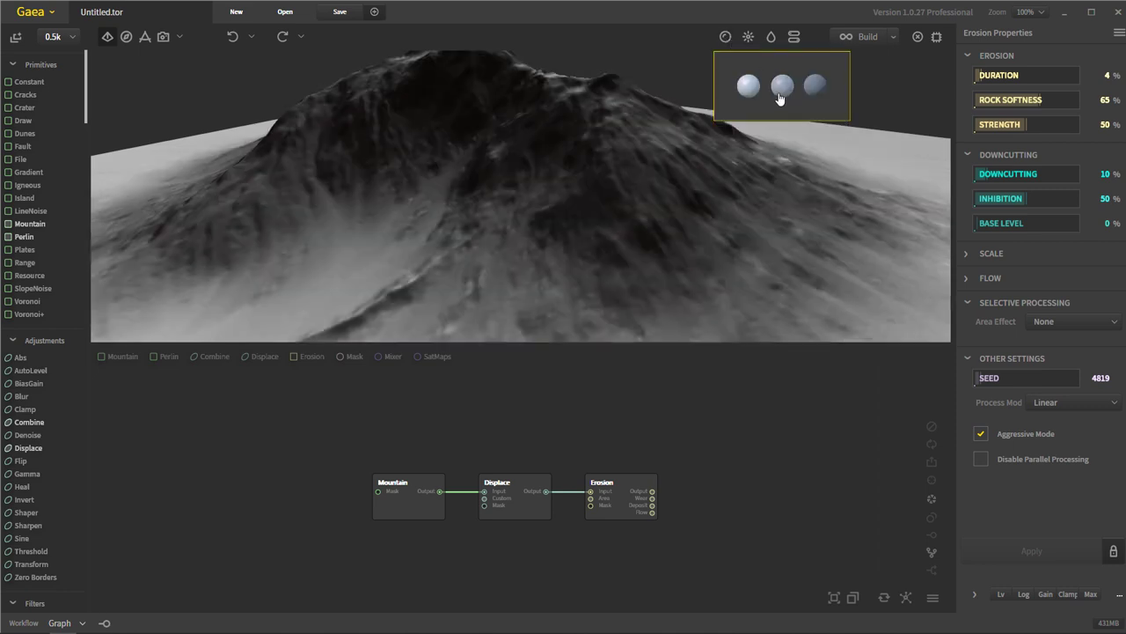
left_click(812, 85)
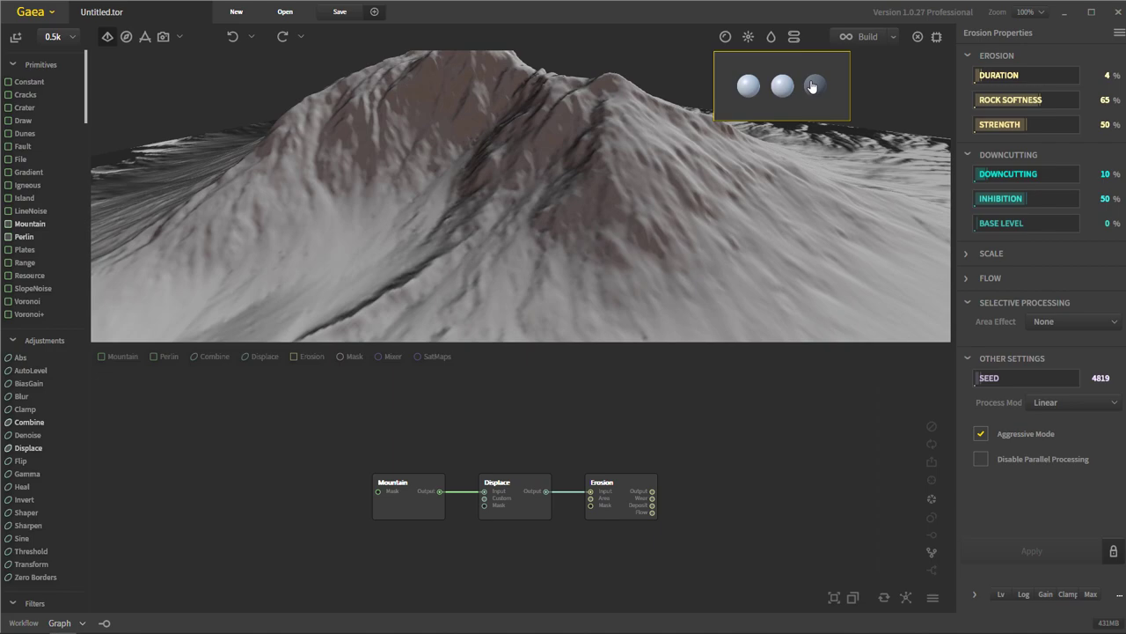
mouse_move(724, 201)
left_mouse_down()
mouse_move(553, 177)
mouse_move(487, 212)
mouse_move(792, 208)
mouse_move(850, 184)
mouse_move(666, 168)
left_mouse_up()
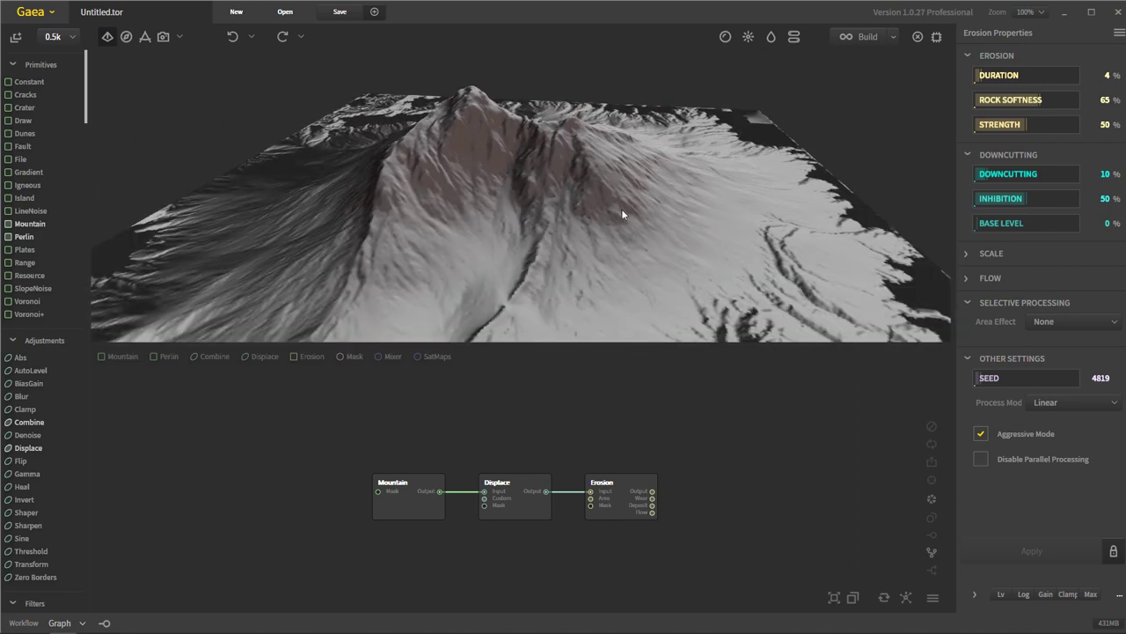
mouse_move(621, 212)
left_mouse_down()
mouse_move(632, 255)
mouse_move(579, 192)
mouse_move(676, 179)
mouse_move(630, 197)
mouse_move(654, 221)
mouse_move(666, 199)
mouse_move(630, 167)
left_mouse_up()
left_click(727, 40)
left_click(749, 88)
left_click_drag(599, 222, 717, 179)
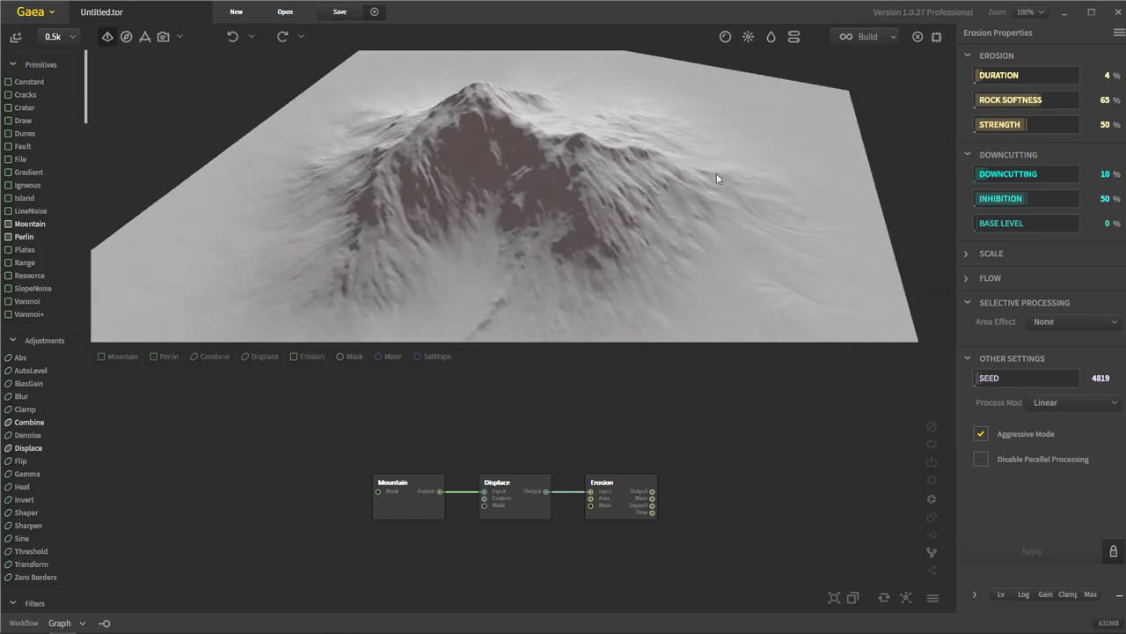
Set lighting brightness to 100%, ambient to 85% and sun azimuth to 143°
left_click(747, 39)
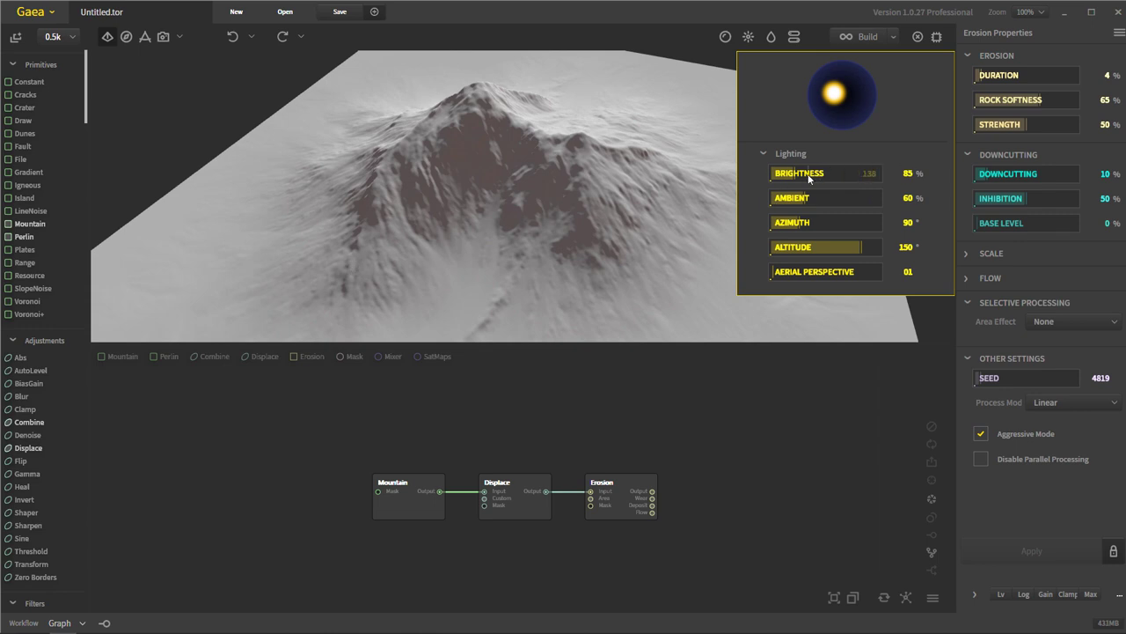
mouse_move(806, 176)
left_mouse_down()
mouse_move(867, 174)
mouse_move(791, 173)
left_mouse_up()
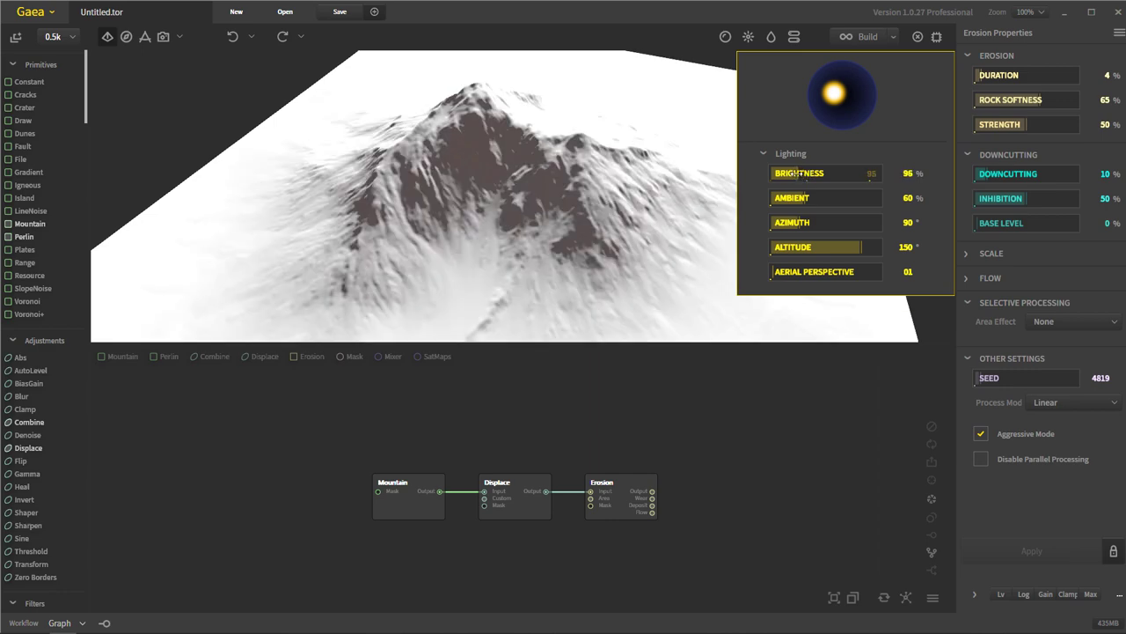
mouse_move(650, 189)
left_mouse_down()
mouse_move(614, 226)
mouse_move(462, 206)
mouse_move(652, 201)
left_mouse_up()
left_click(748, 37)
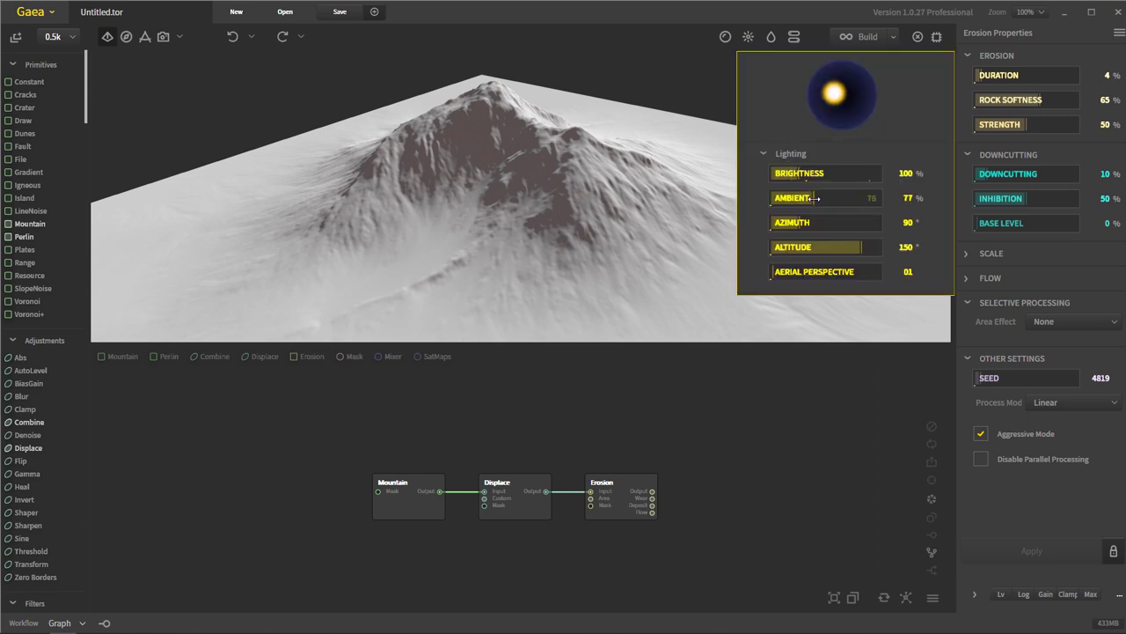
left_click_drag(816, 198, 818, 198)
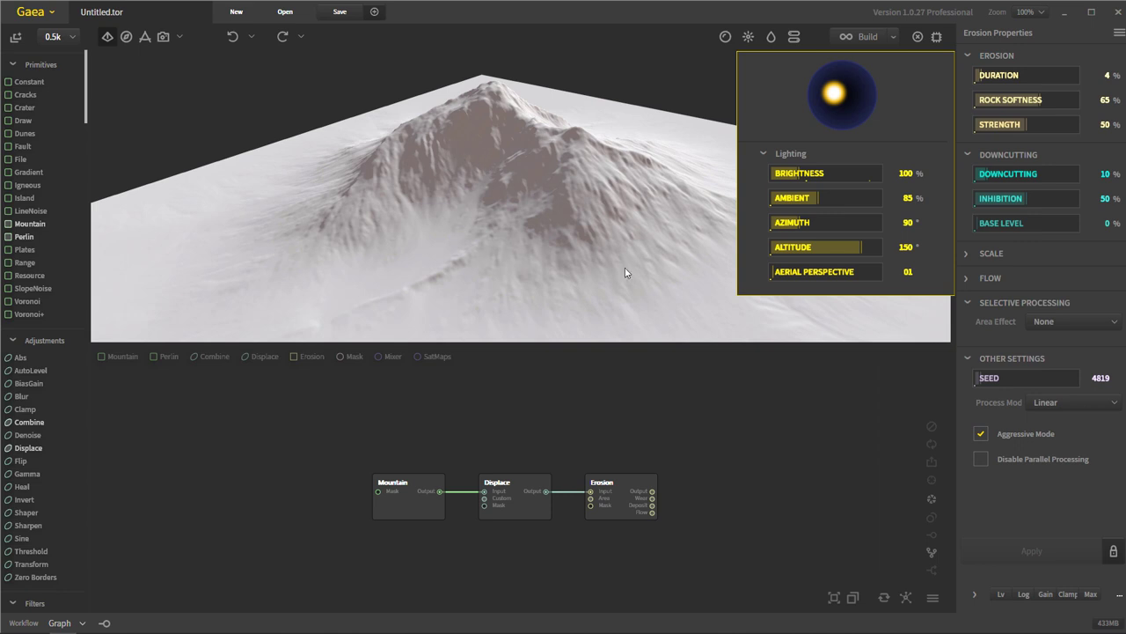
mouse_move(794, 222)
left_mouse_down()
mouse_move(831, 222)
mouse_move(778, 222)
left_mouse_up()
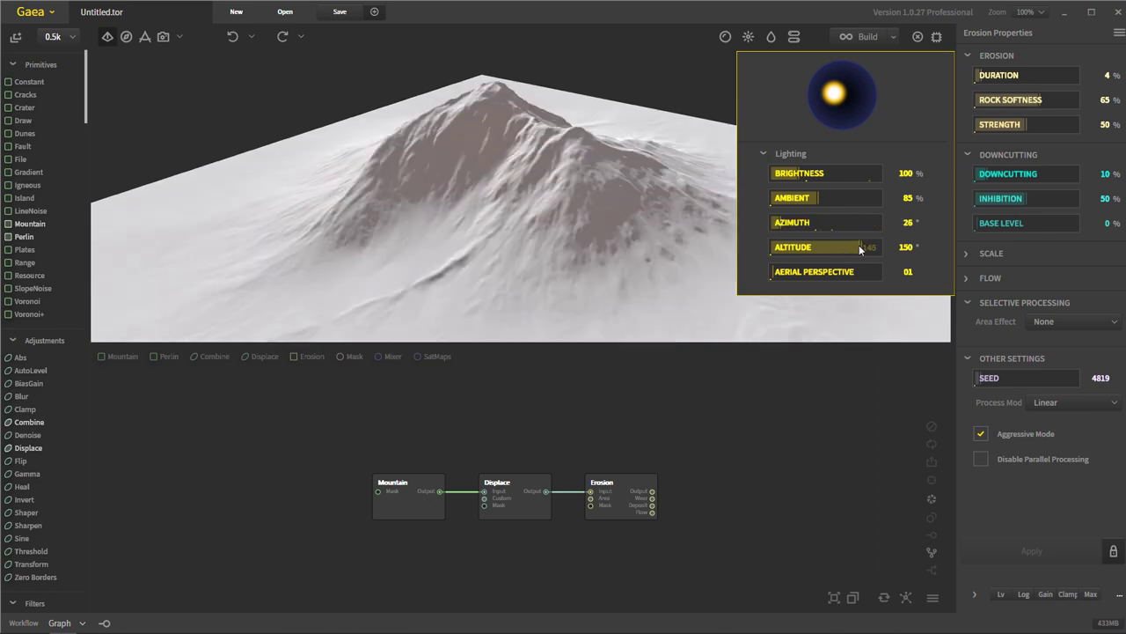
Lower the sun's altitude, adjust the aerial perspective haze, and orbit to look down steeply
mouse_move(859, 244)
left_mouse_down()
mouse_move(787, 246)
mouse_move(882, 247)
mouse_move(780, 247)
left_mouse_up()
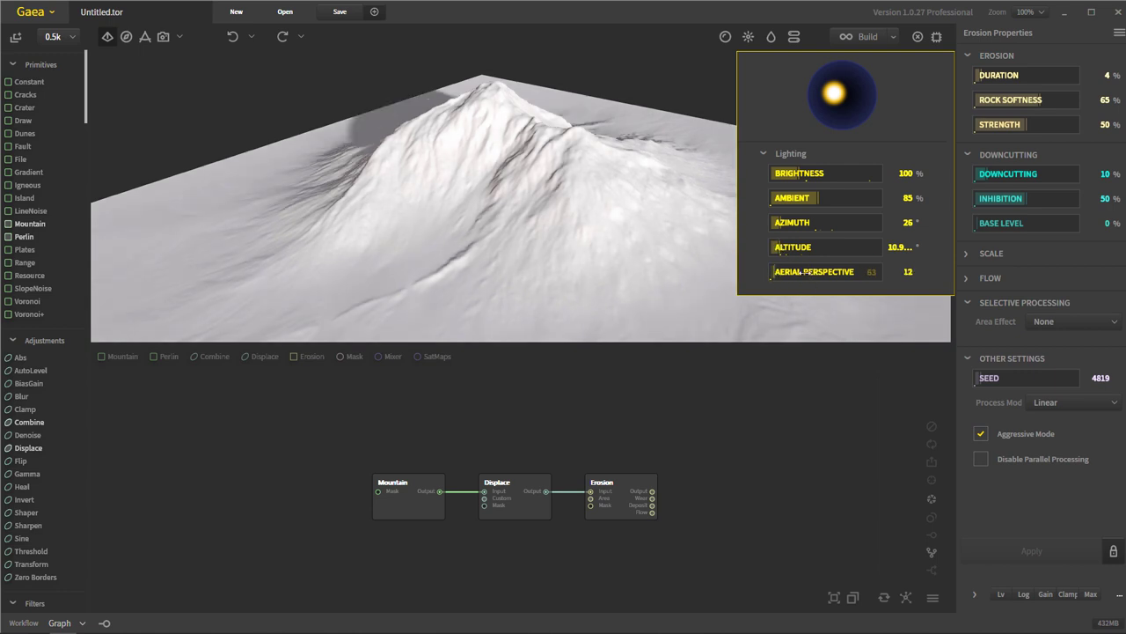
left_click_drag(770, 273, 850, 273)
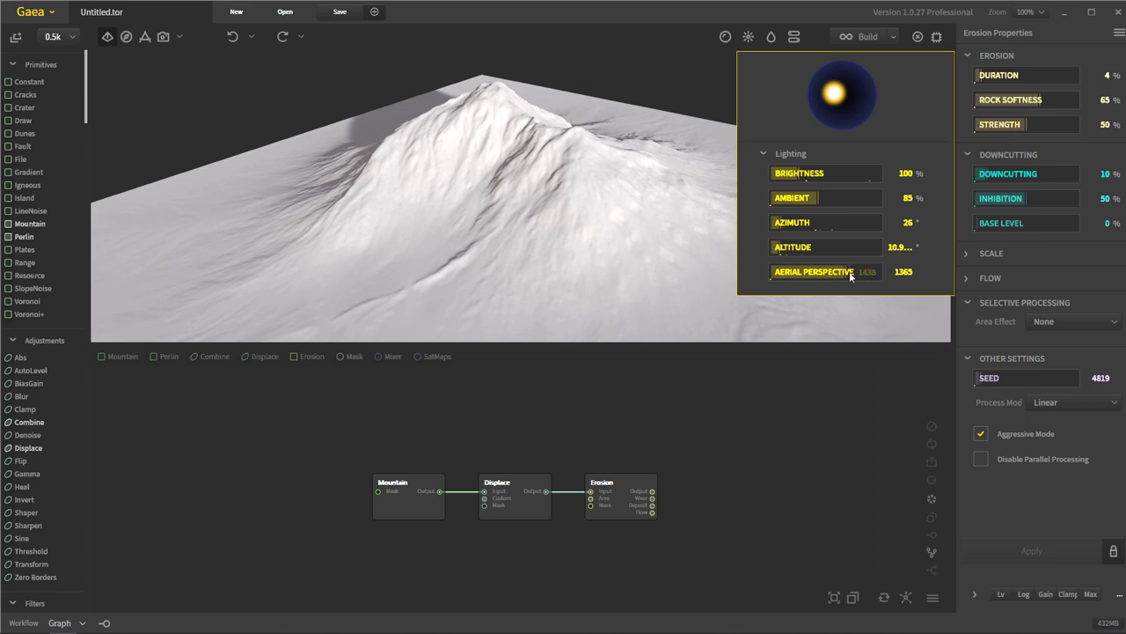
left_click_drag(850, 273, 789, 272)
left_click_drag(584, 271, 367, 193)
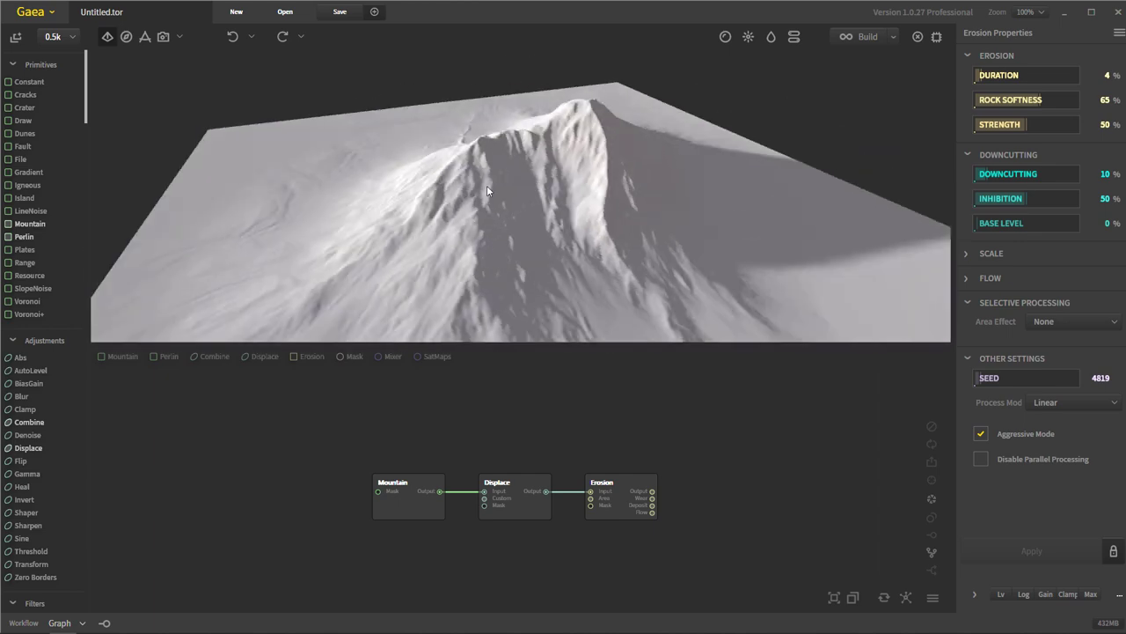
left_click_drag(486, 185, 670, 167)
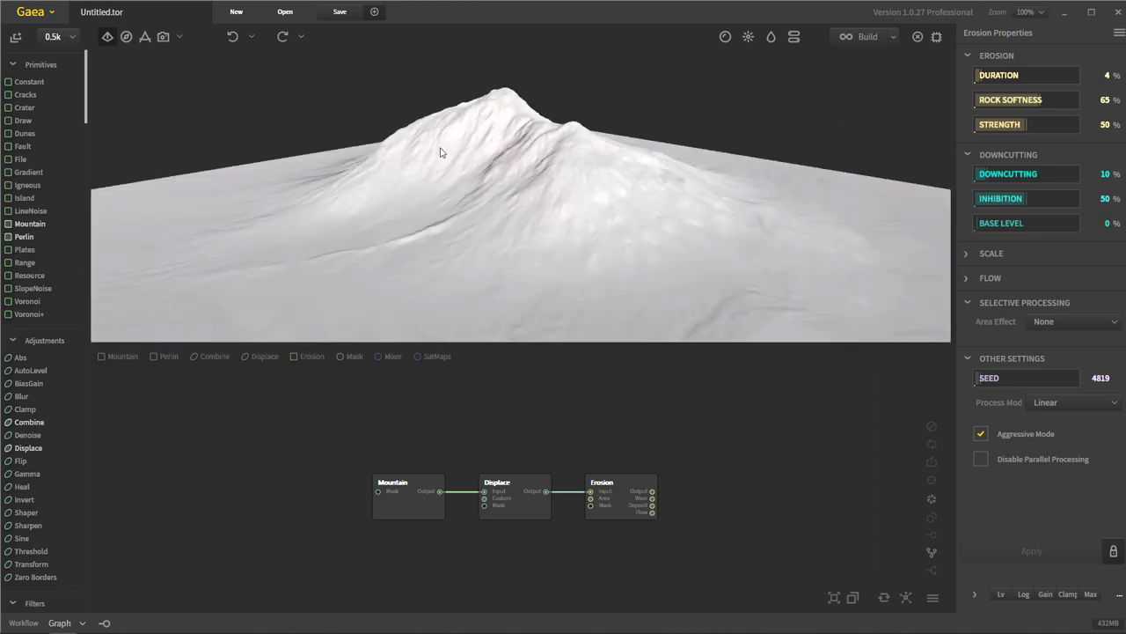
left_click_drag(637, 242, 544, 226)
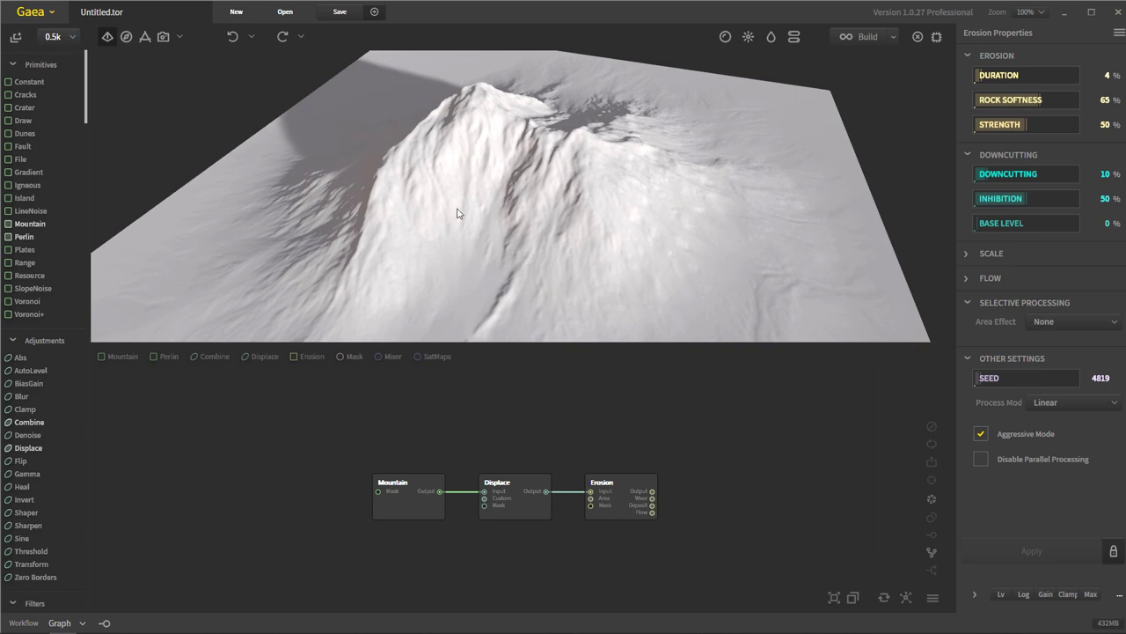
View the mountain first-person, raise the sun, and settle aerial perspective at 463
left_click(126, 36)
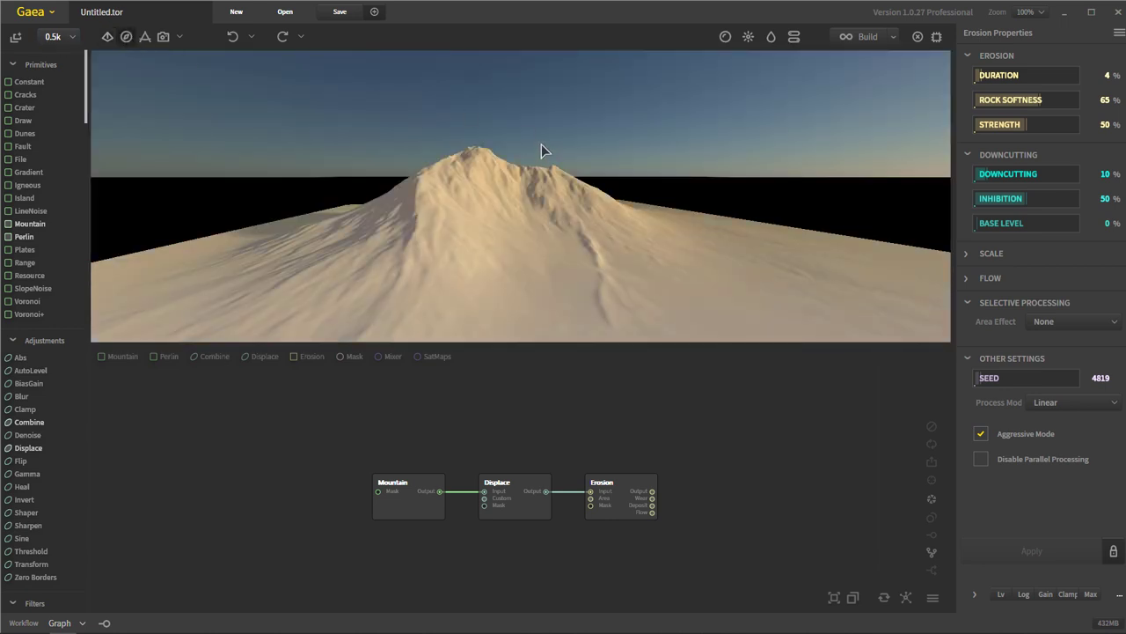
left_click_drag(549, 162, 555, 121)
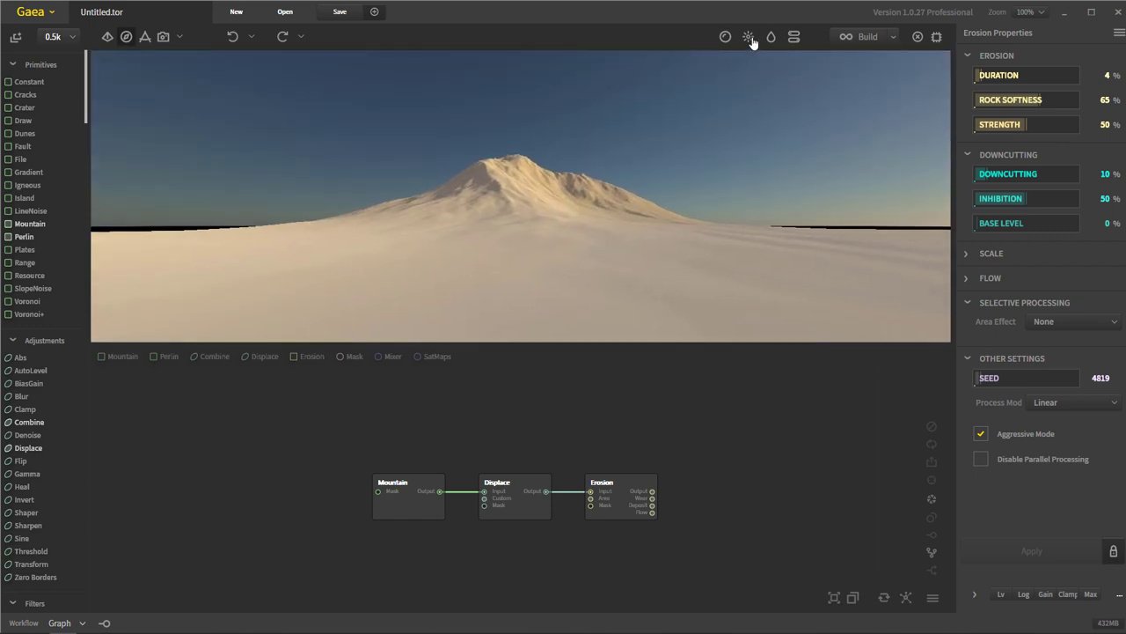
left_click(749, 38)
left_click_drag(788, 273, 821, 273)
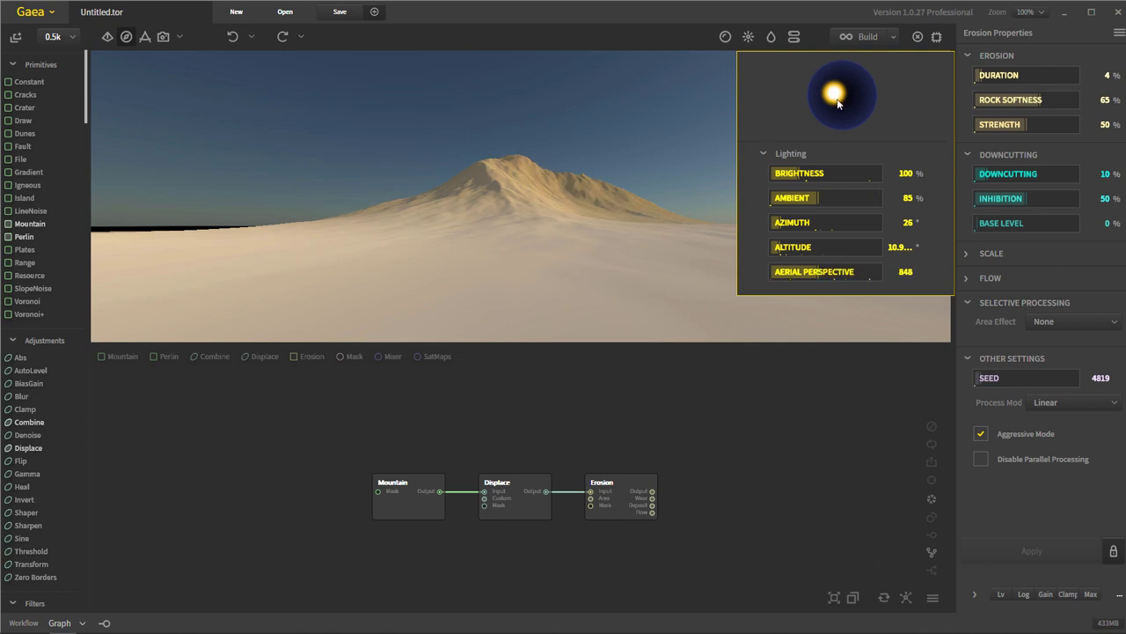
left_click_drag(838, 103, 840, 99)
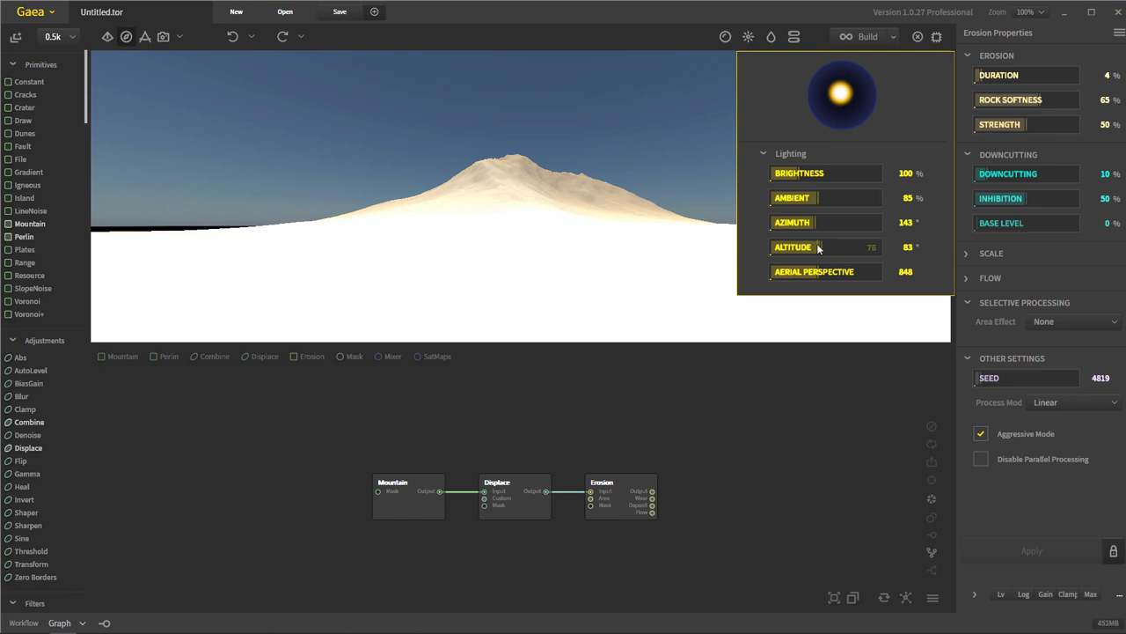
left_click_drag(818, 249, 862, 247)
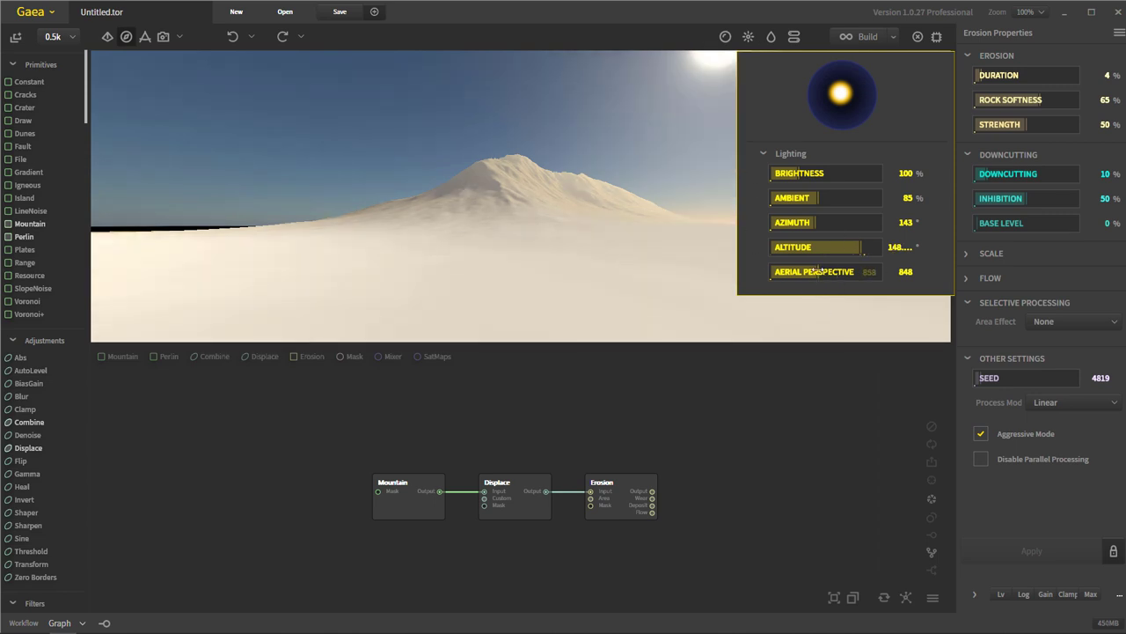
mouse_move(818, 271)
left_mouse_down()
mouse_move(843, 272)
mouse_move(765, 272)
mouse_move(876, 273)
mouse_move(795, 276)
left_mouse_up()
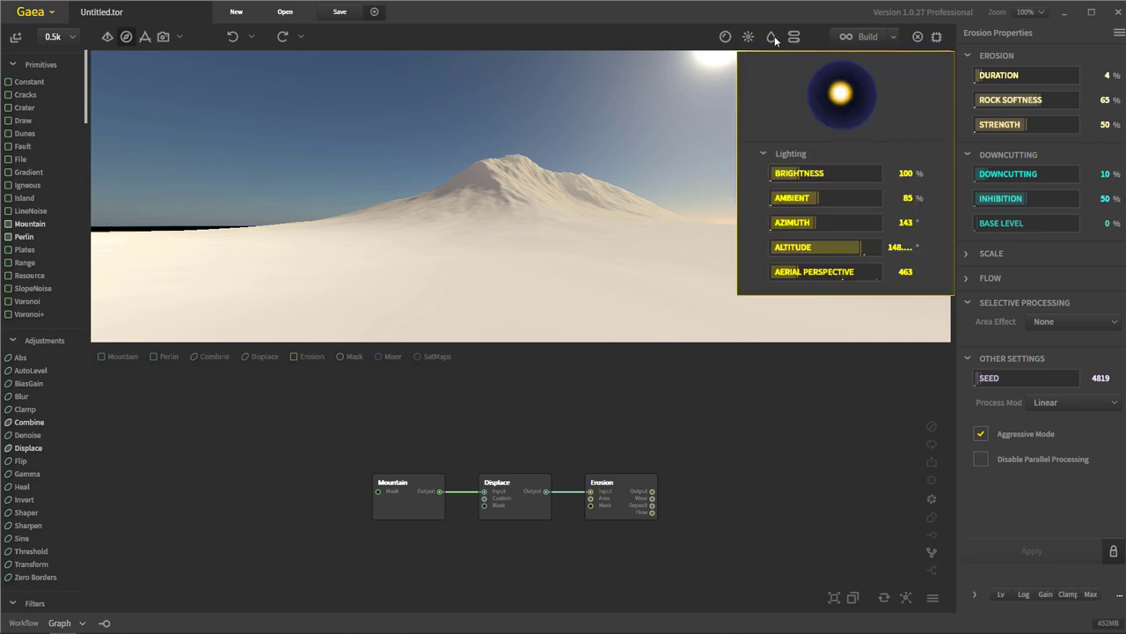
Turn on viewport water and raise the water level around the mountain
mouse_move(775, 40)
left_click(788, 84)
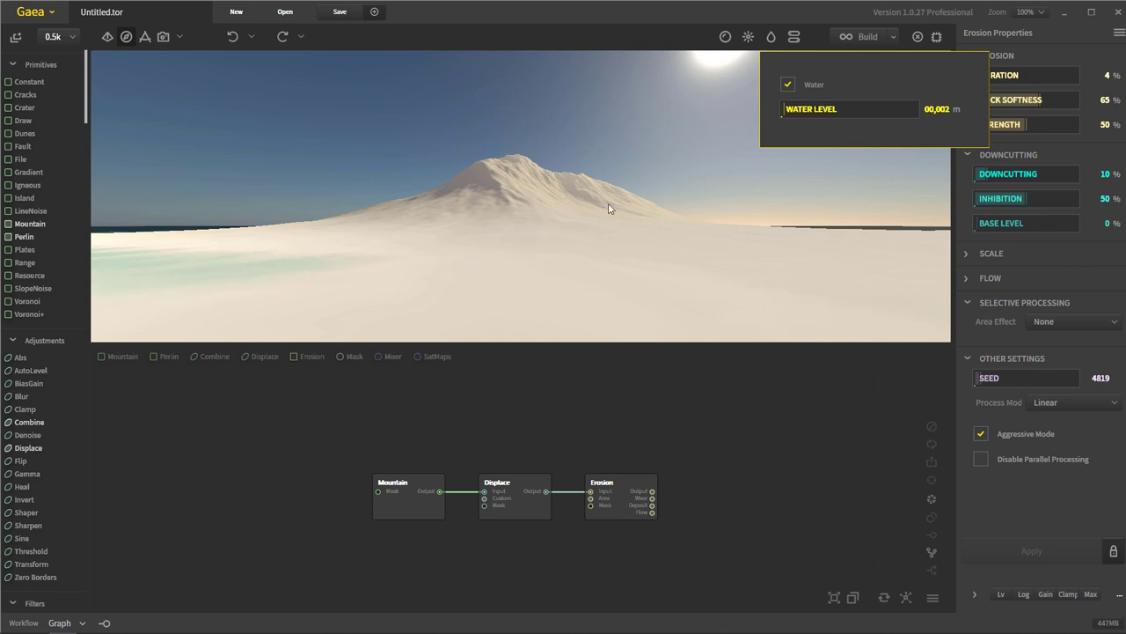
left_click_drag(608, 208, 739, 234)
mouse_move(775, 44)
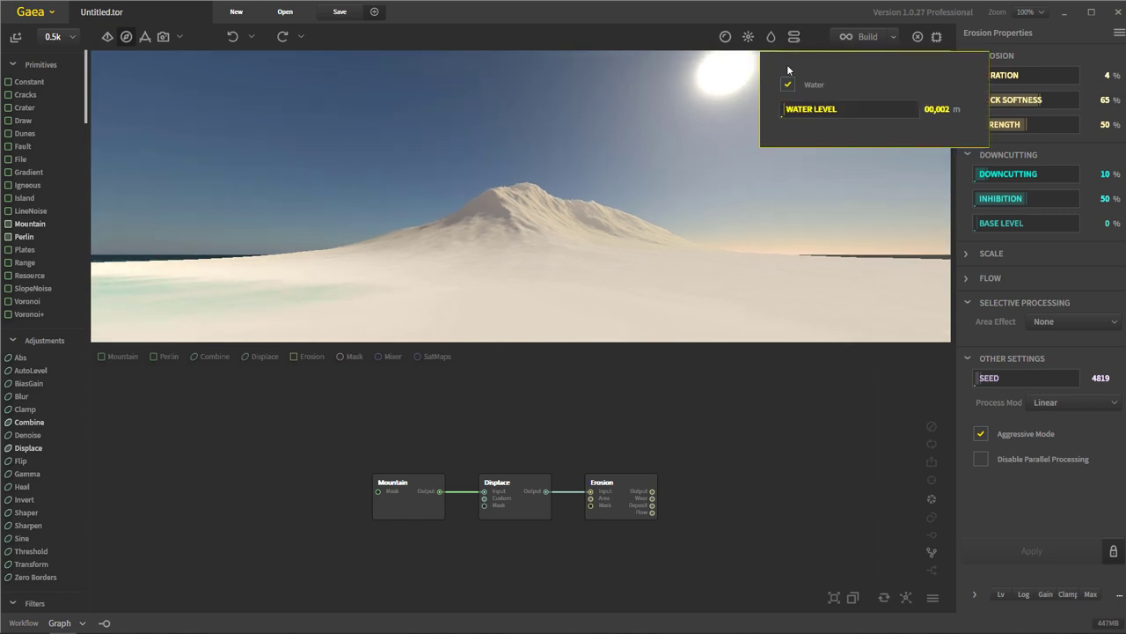
mouse_move(782, 106)
left_mouse_down()
mouse_move(808, 108)
mouse_move(780, 108)
left_mouse_up()
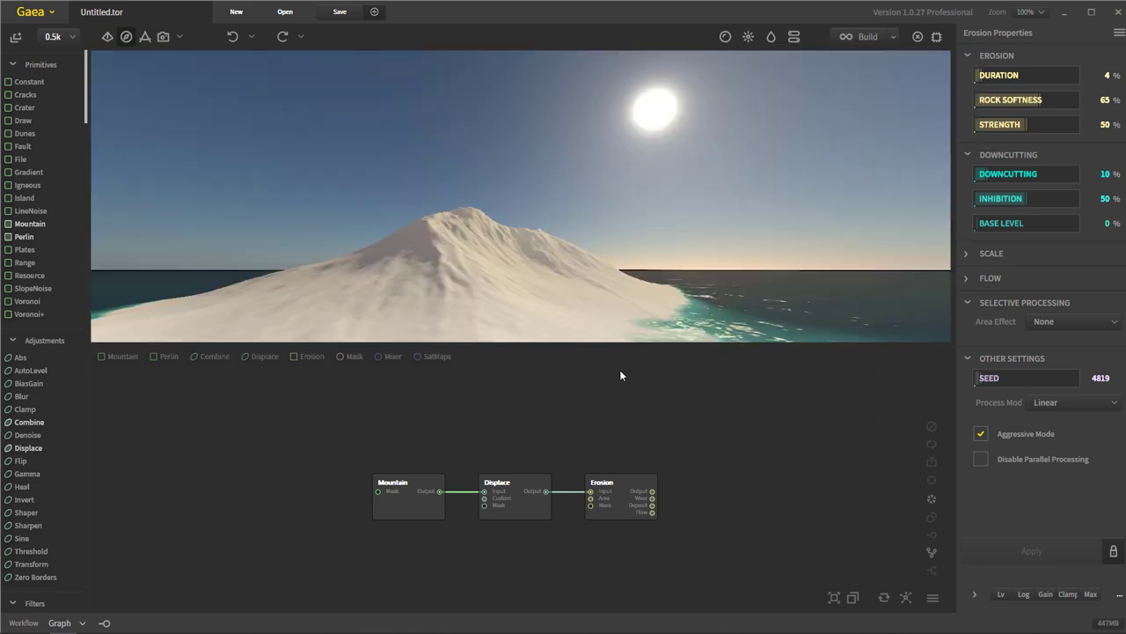
Orbit along the coastline and over the island, then untick Water
scroll(610, 321, "up", 4)
left_click_drag(611, 321, 537, 203)
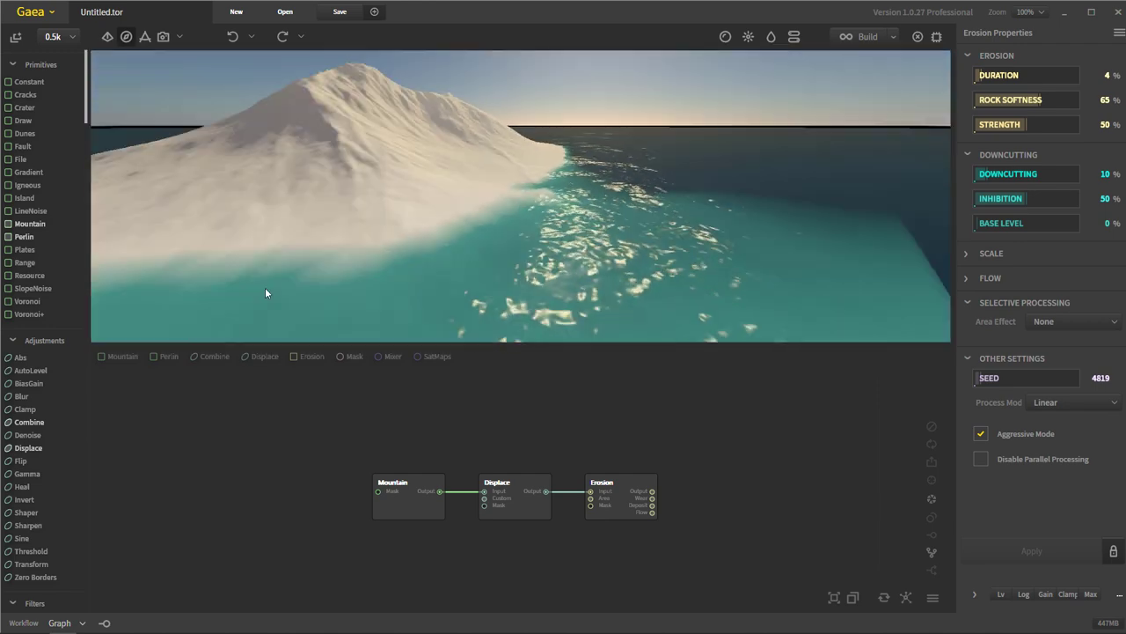
left_click_drag(265, 292, 677, 209)
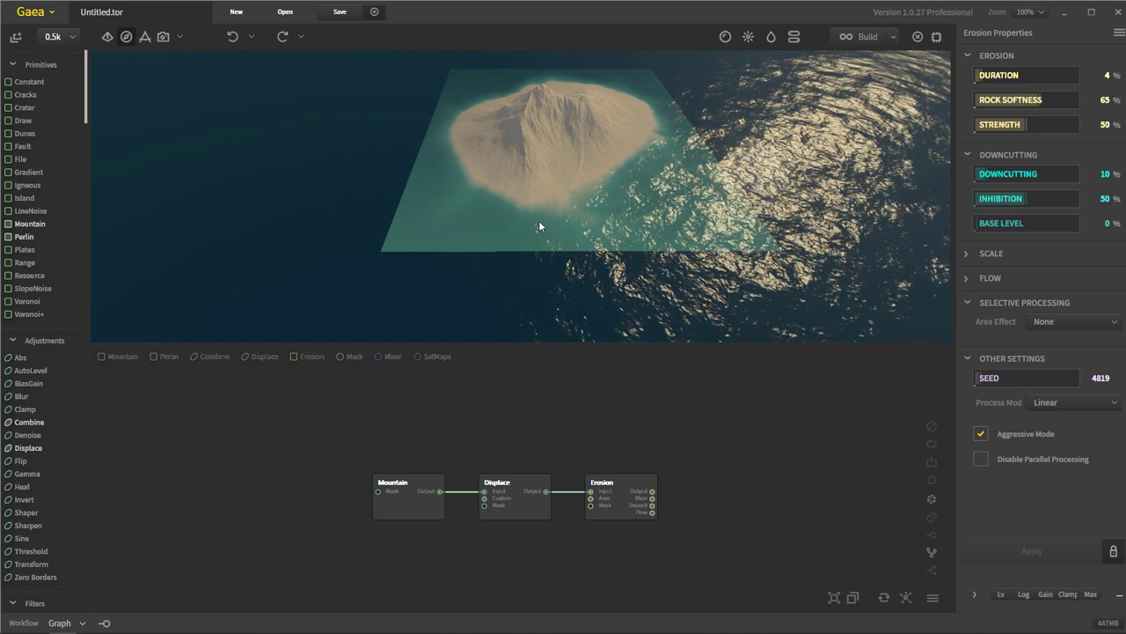
left_click_drag(570, 264, 695, 150)
left_click(770, 36)
left_click(783, 84)
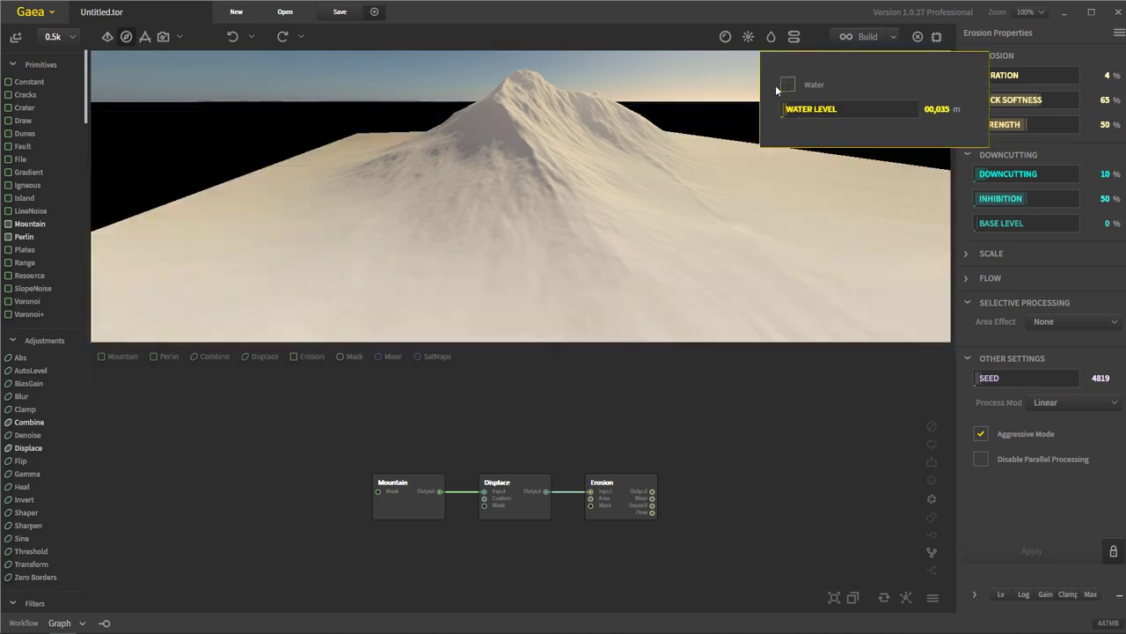
Step the terrain definition scale down to 00,500 (.244 m/px) and orbit to a close-up of the slope
left_click(793, 37)
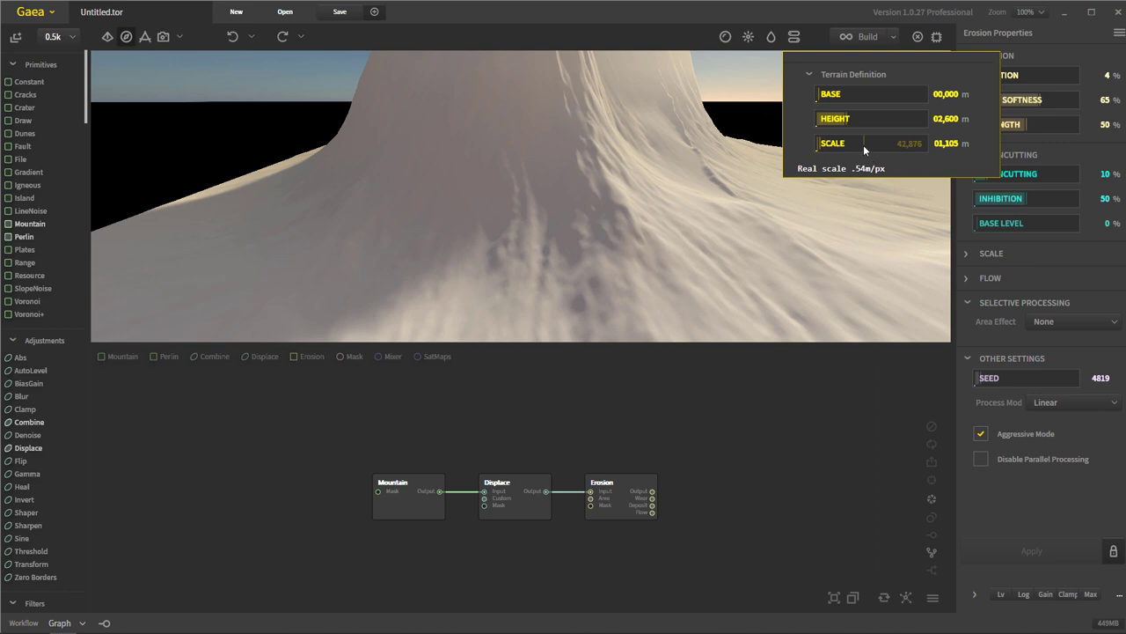
mouse_move(864, 144)
left_click(844, 145)
left_click(832, 145)
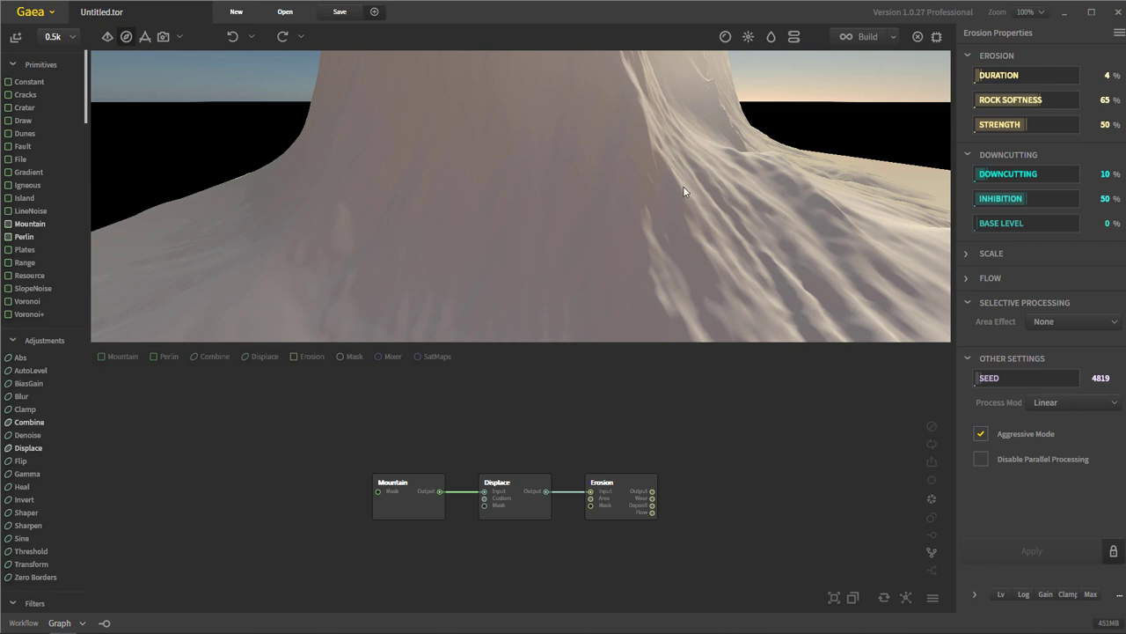
left_click_drag(674, 131, 705, 167)
Switch between camera view modes and orbit until the sun comes into view
left_click(126, 38)
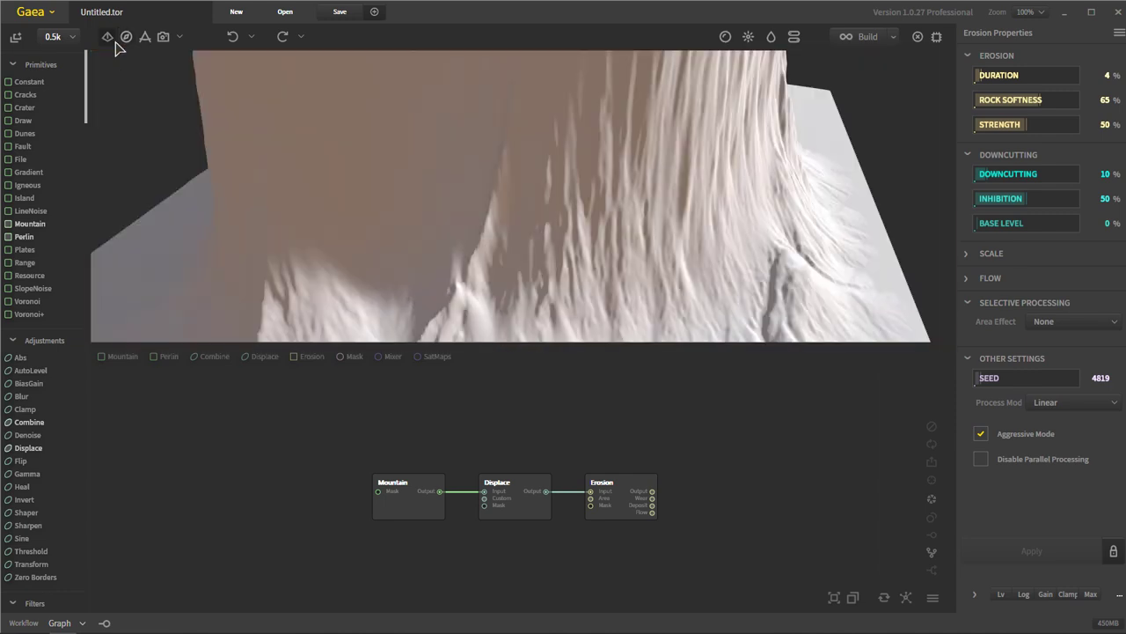
left_click(128, 41)
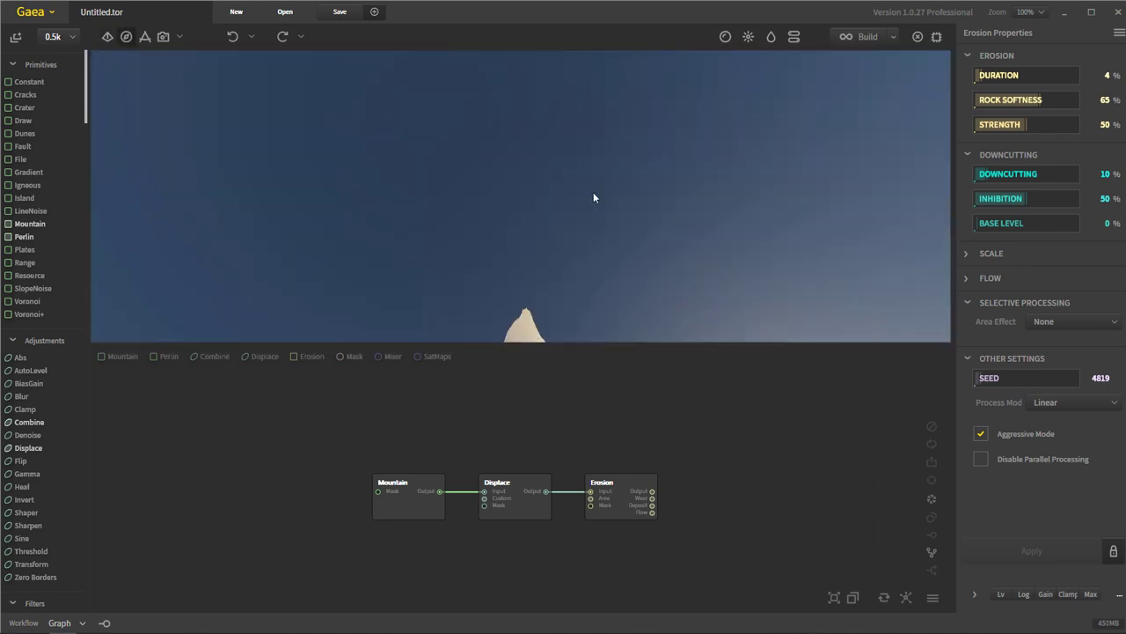
left_click_drag(595, 196, 469, 101)
left_click(108, 37)
left_click_drag(537, 193, 616, 211)
Select the three nodes, orbit closer, then reopen and close the terrain definition popup
left_click_drag(294, 599, 660, 471)
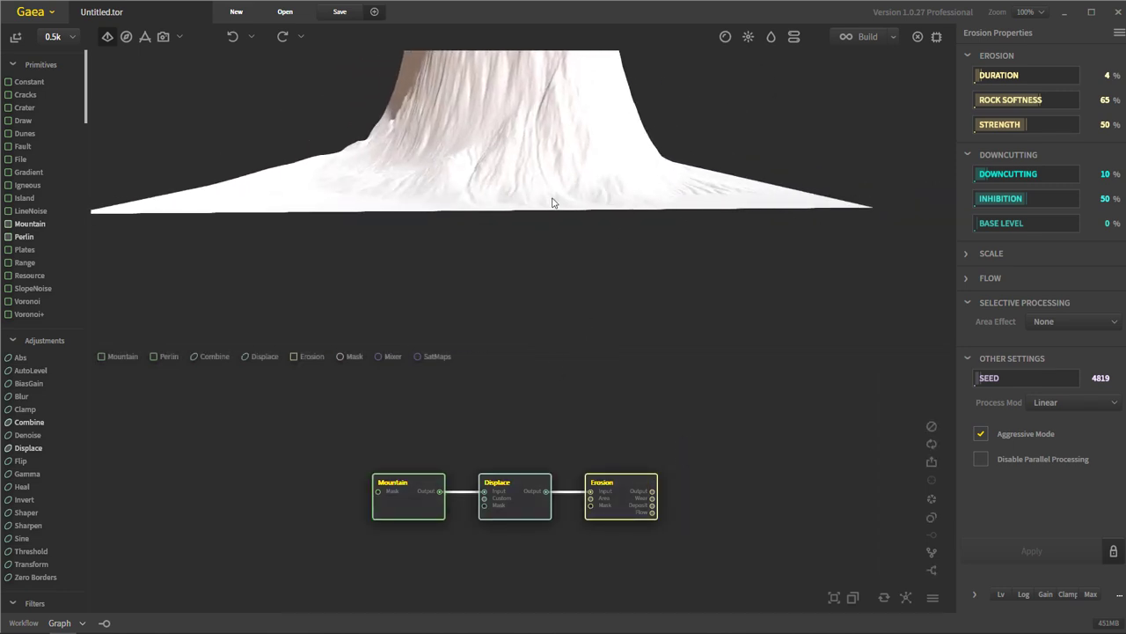
left_click_drag(563, 96, 525, 198)
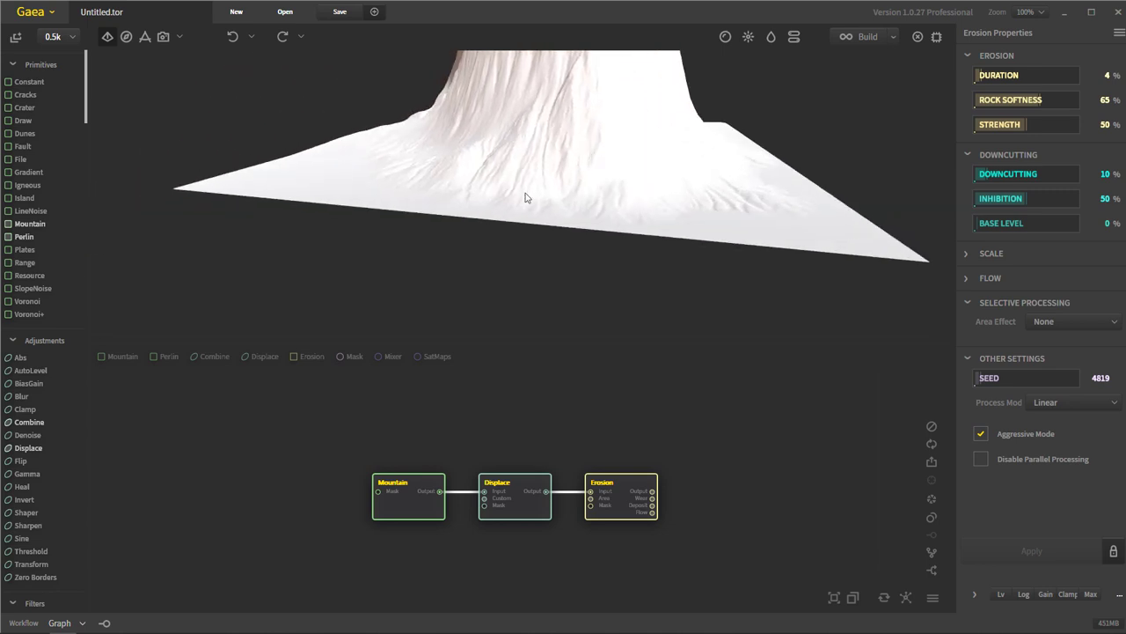
left_click(797, 39)
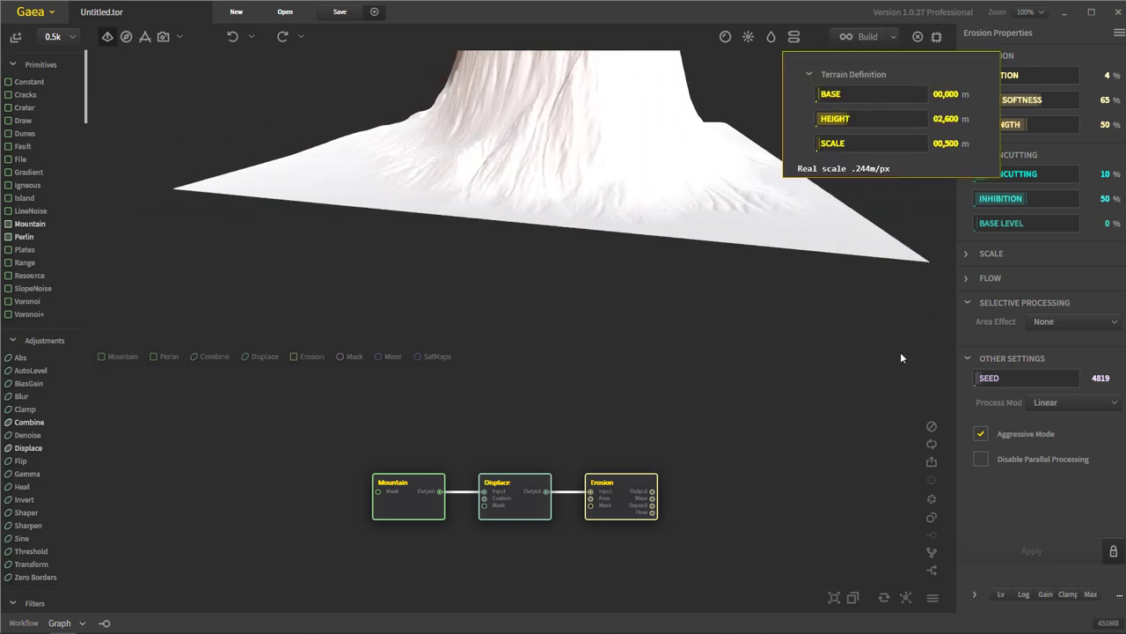
left_click(847, 388)
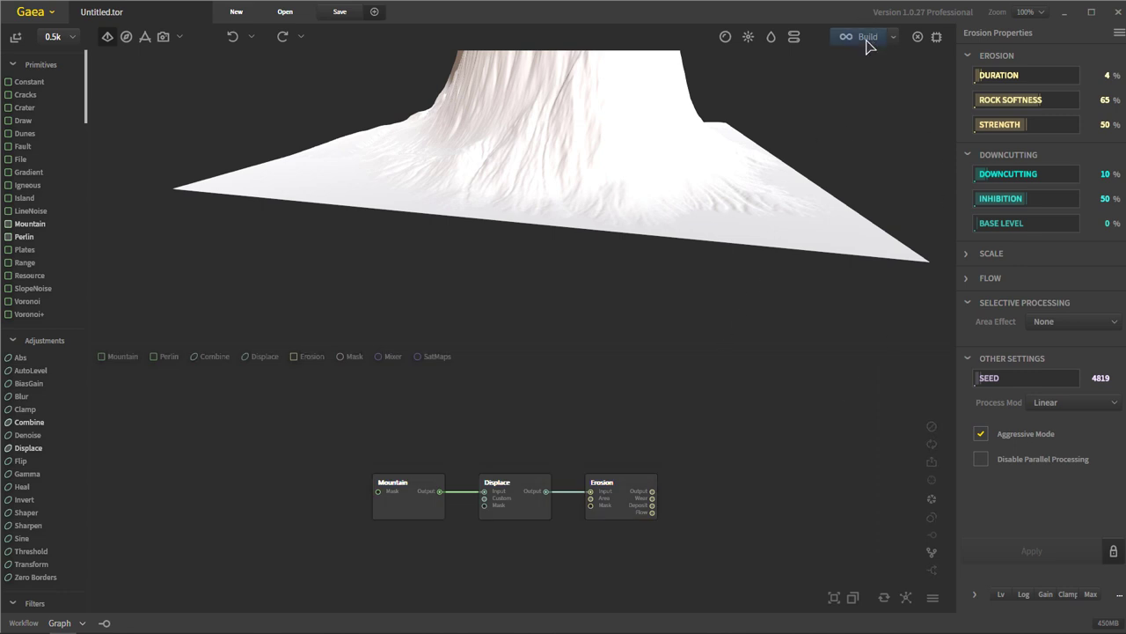
left_click(892, 38)
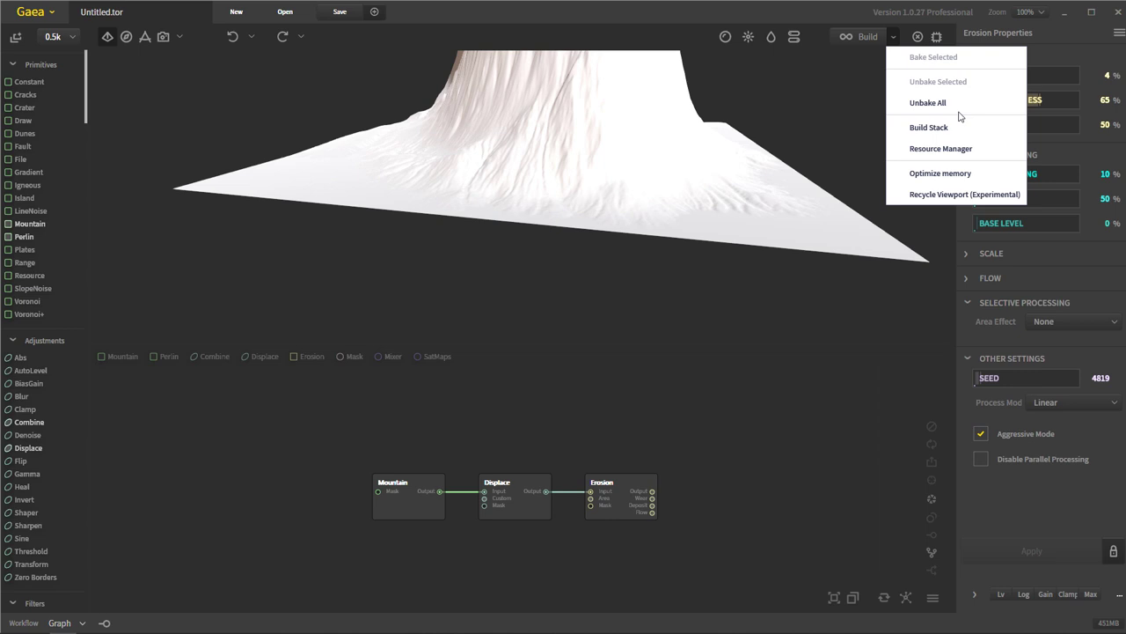
left_click(862, 37)
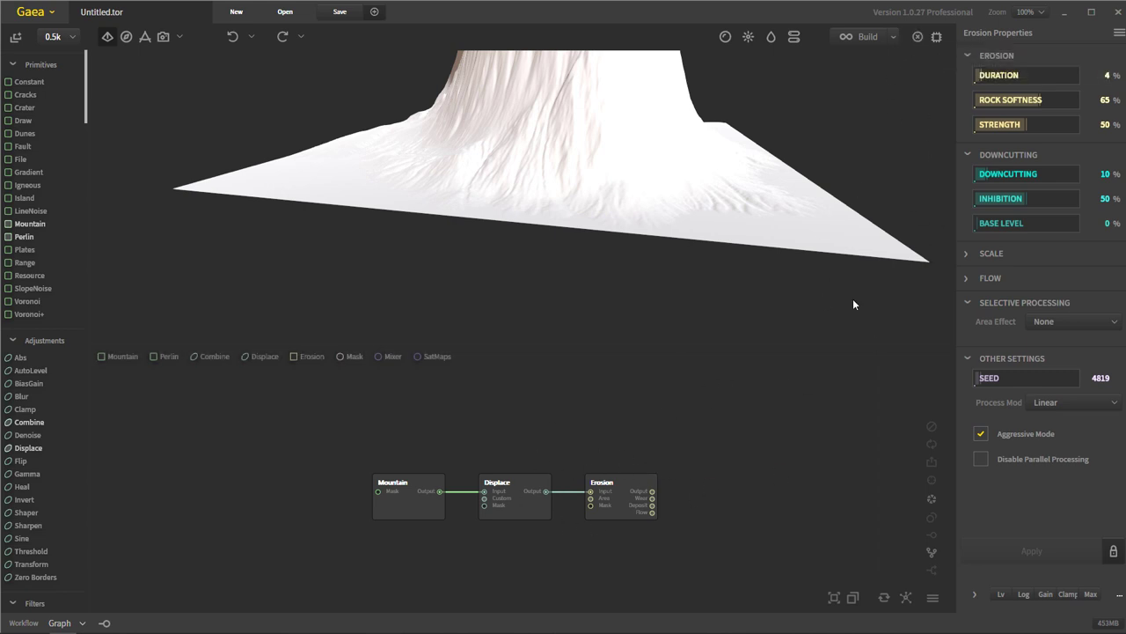
left_click(936, 38)
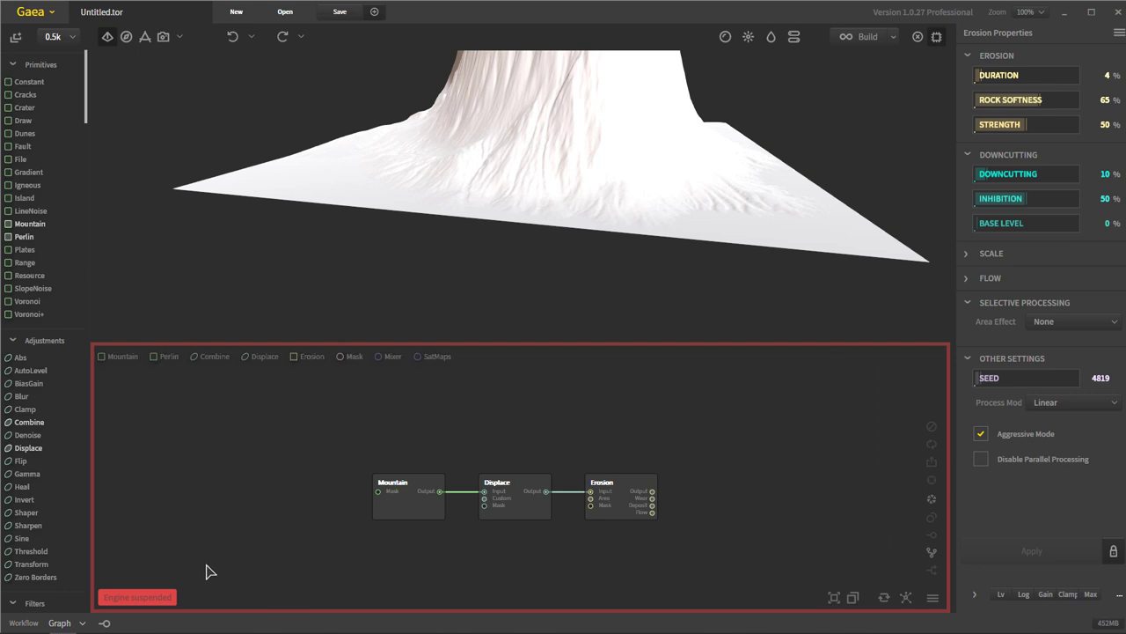
left_click(936, 38)
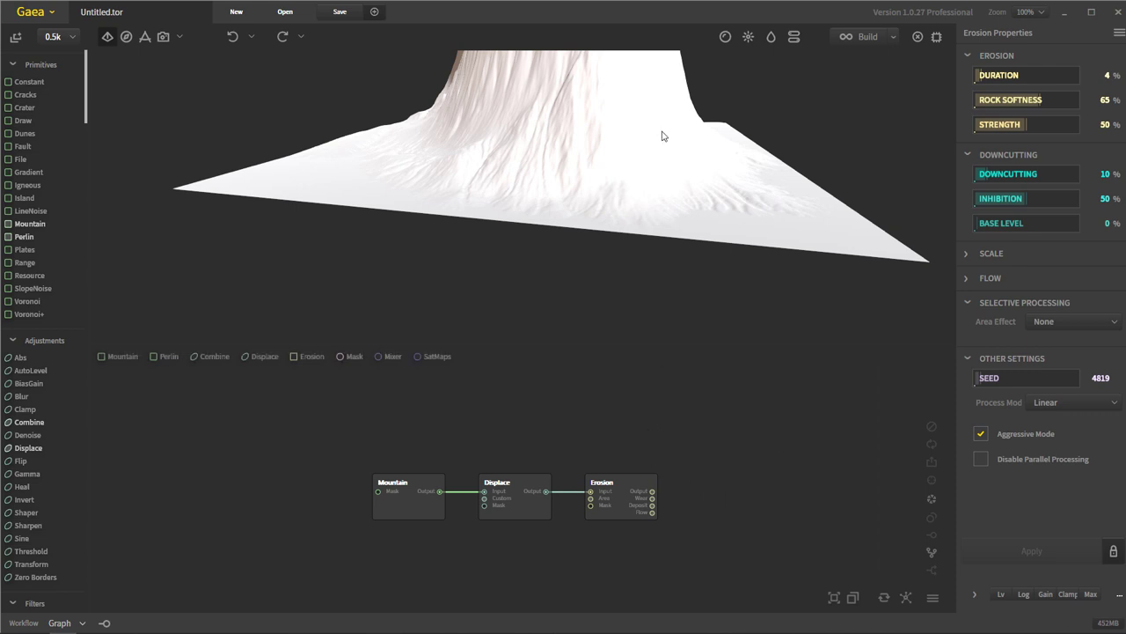
left_click_drag(666, 131, 680, 198)
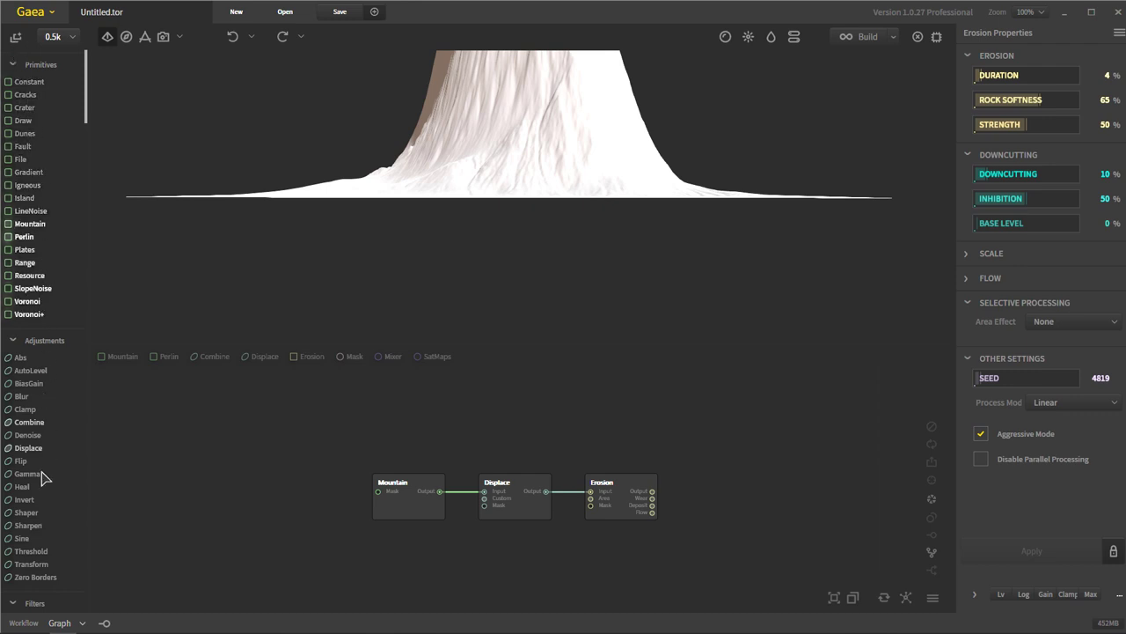
Collapse the Adjustments, Filters, Erosion, Data Maps, Selectors, Color, Output and Utilities categories
left_click(11, 340)
left_click(13, 371)
left_click(11, 401)
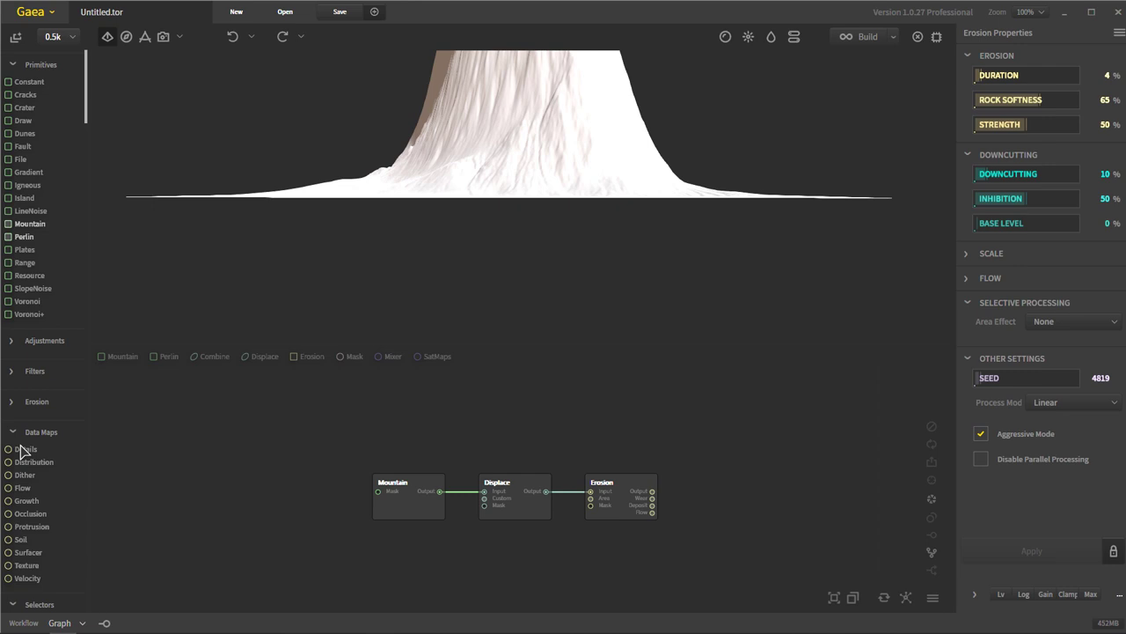
left_click(11, 432)
left_click(12, 464)
left_click(13, 494)
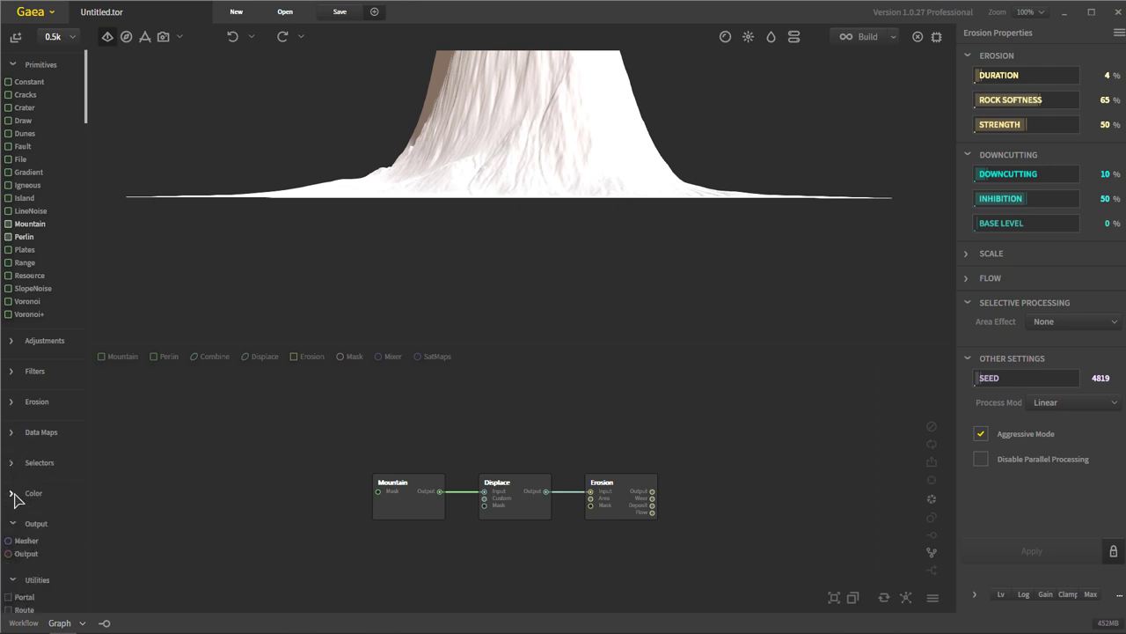
left_click(12, 524)
left_click(12, 553)
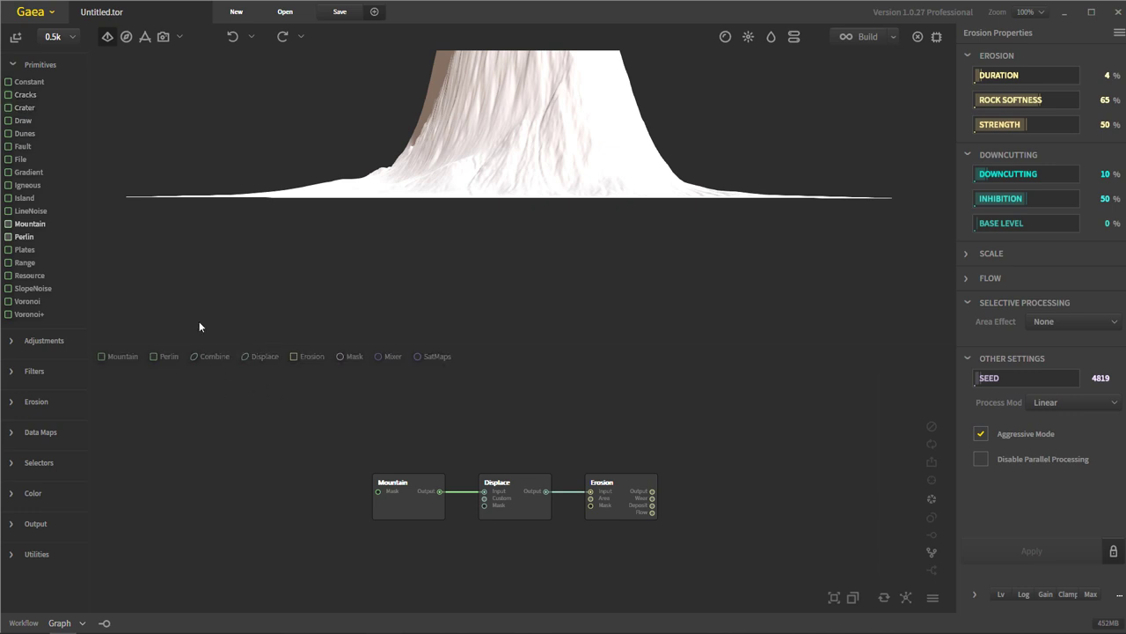
Widen the library to two columns, expand Adjustments and Filters, then widen to three columns
left_click_drag(92, 268, 157, 275)
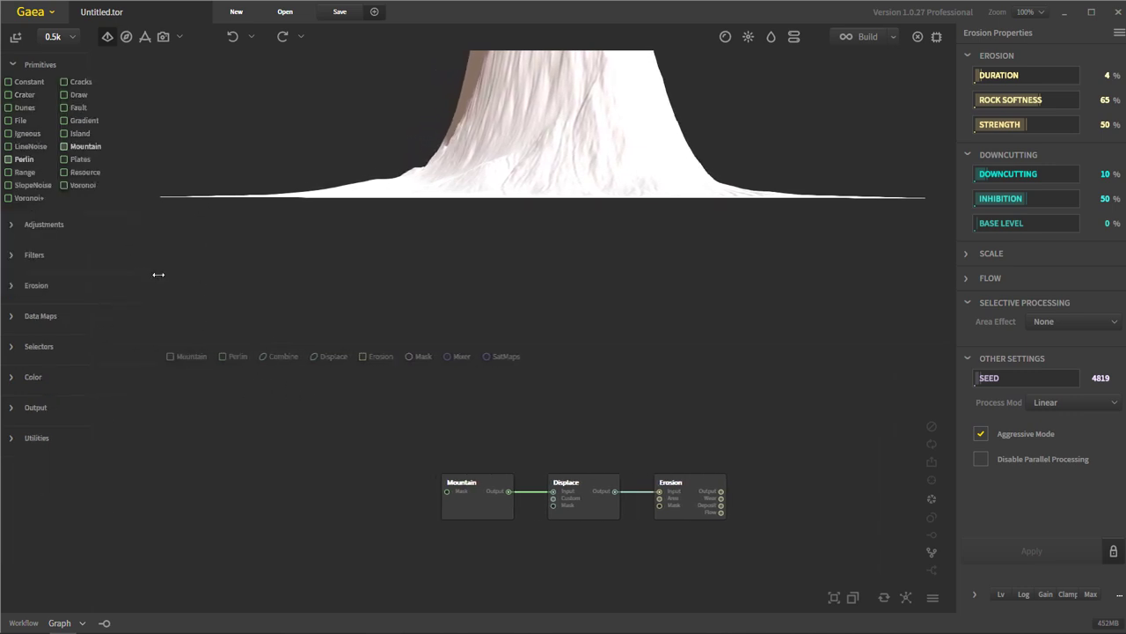
left_click(12, 223)
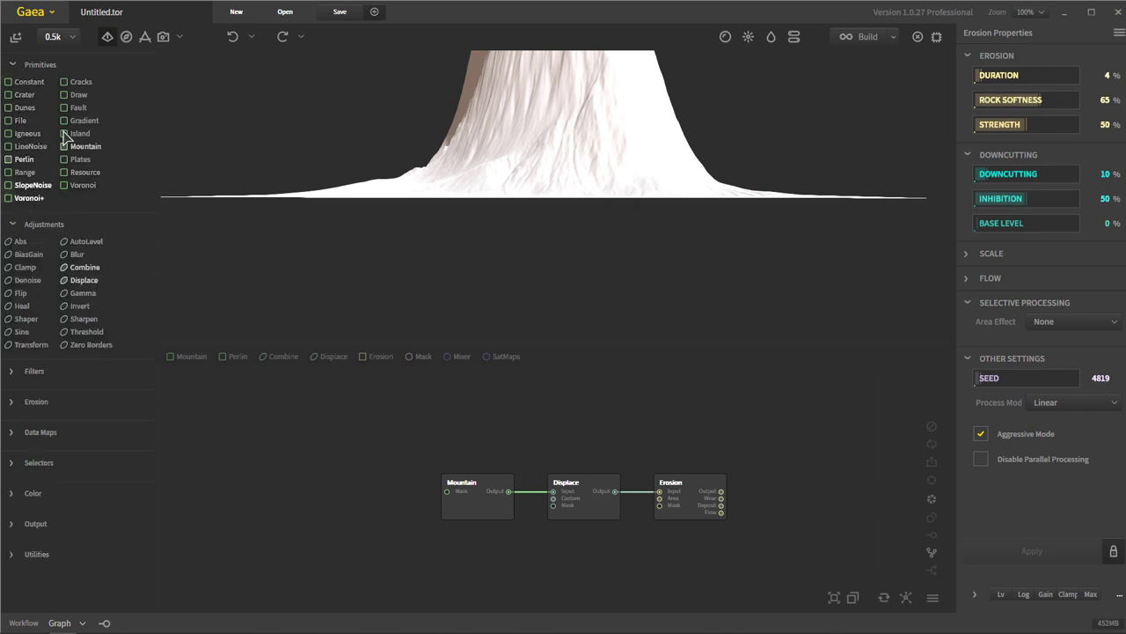
left_click(26, 371)
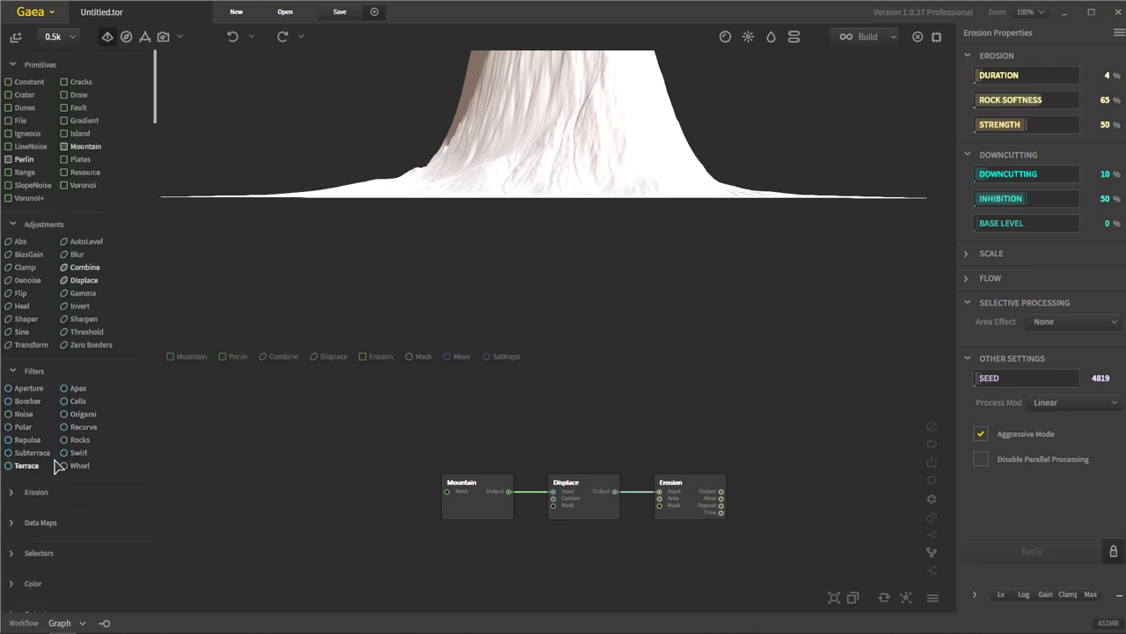
left_click_drag(161, 403, 208, 405)
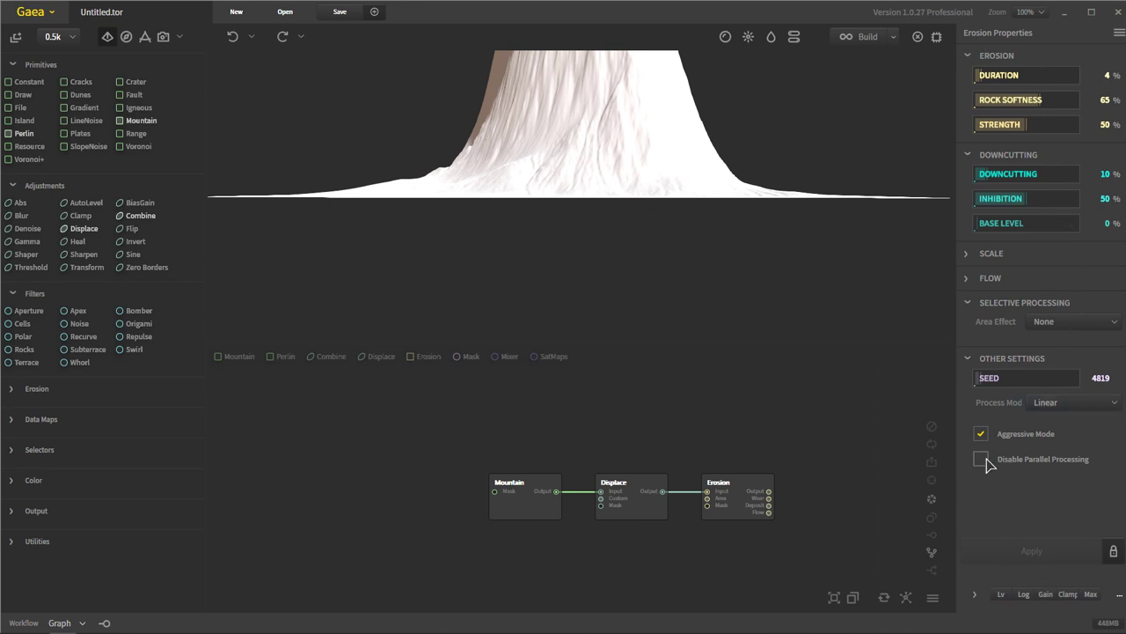
Pan the graph and orbit the terrain preview around the eroded mountain's slopes
middle_click_drag(463, 549, 342, 555)
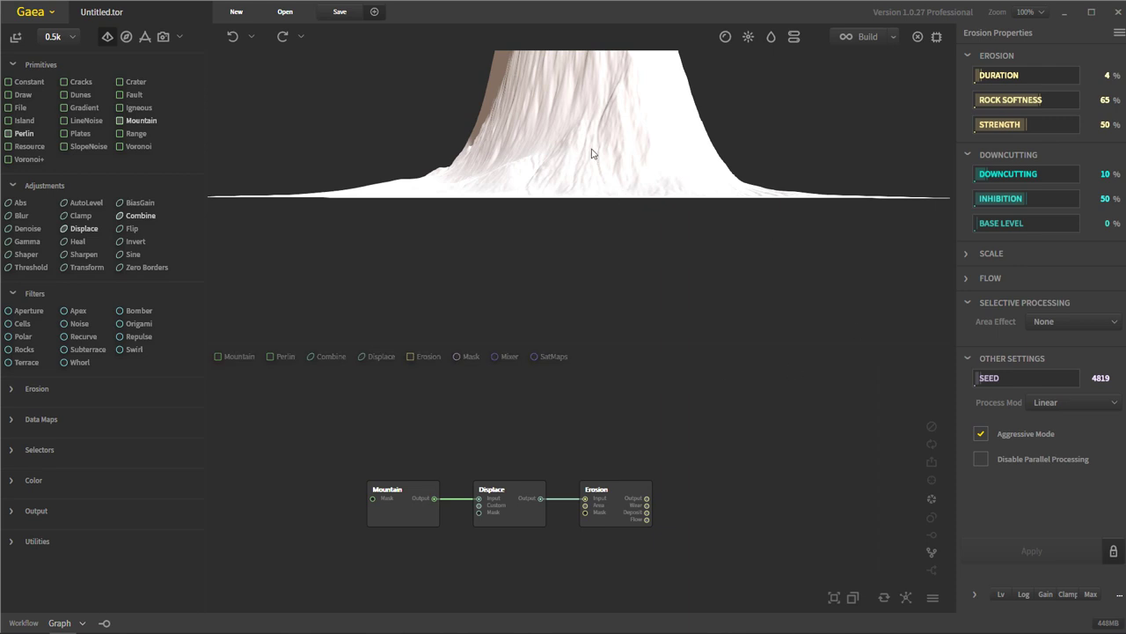
left_click_drag(634, 175, 712, 164)
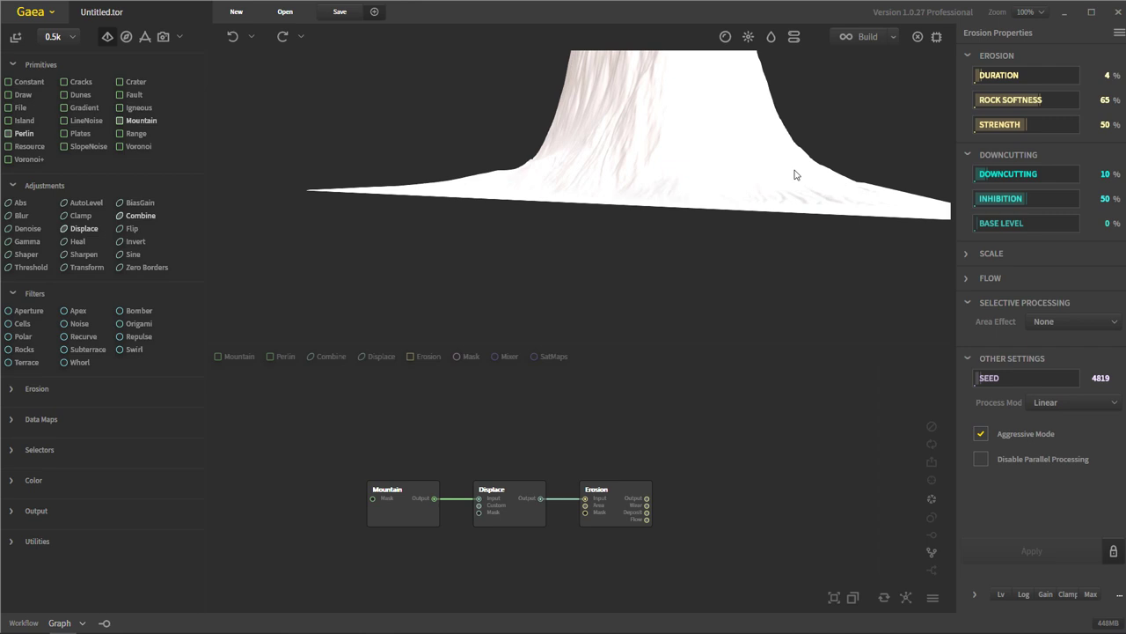
left_click_drag(714, 110, 723, 147)
left_click_drag(768, 227, 848, 230)
left_click_drag(760, 262, 605, 156)
Zoom the preview in and out, then tilt it to a low side-on angle
scroll(614, 188, "down", 5)
scroll(612, 180, "up", 5)
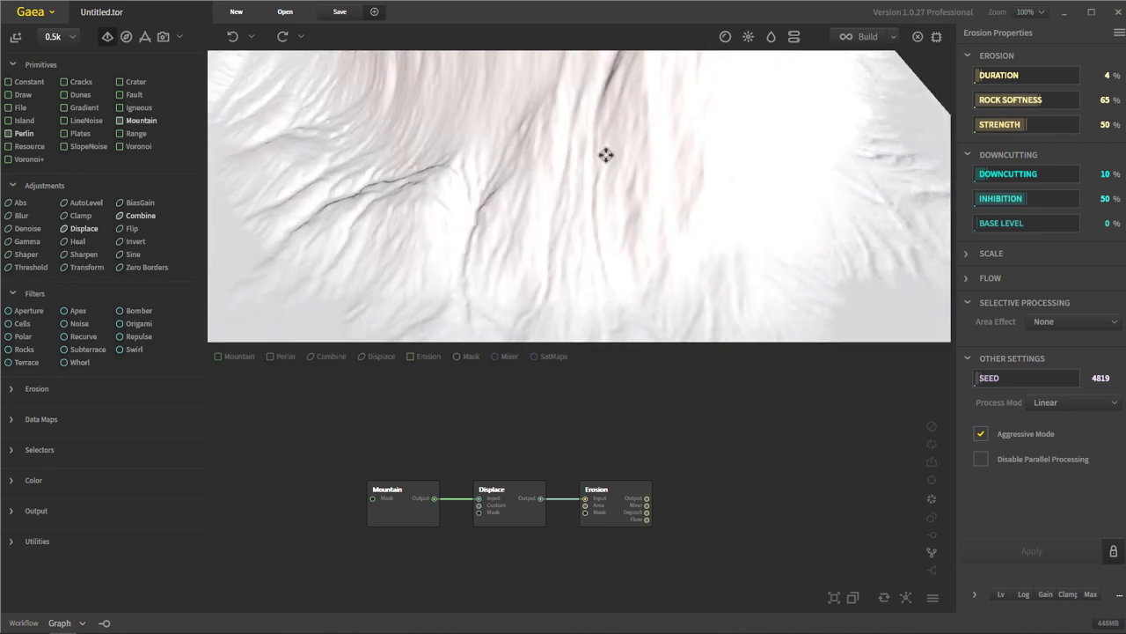
scroll(606, 156, "down", 5)
scroll(606, 156, "up", 5)
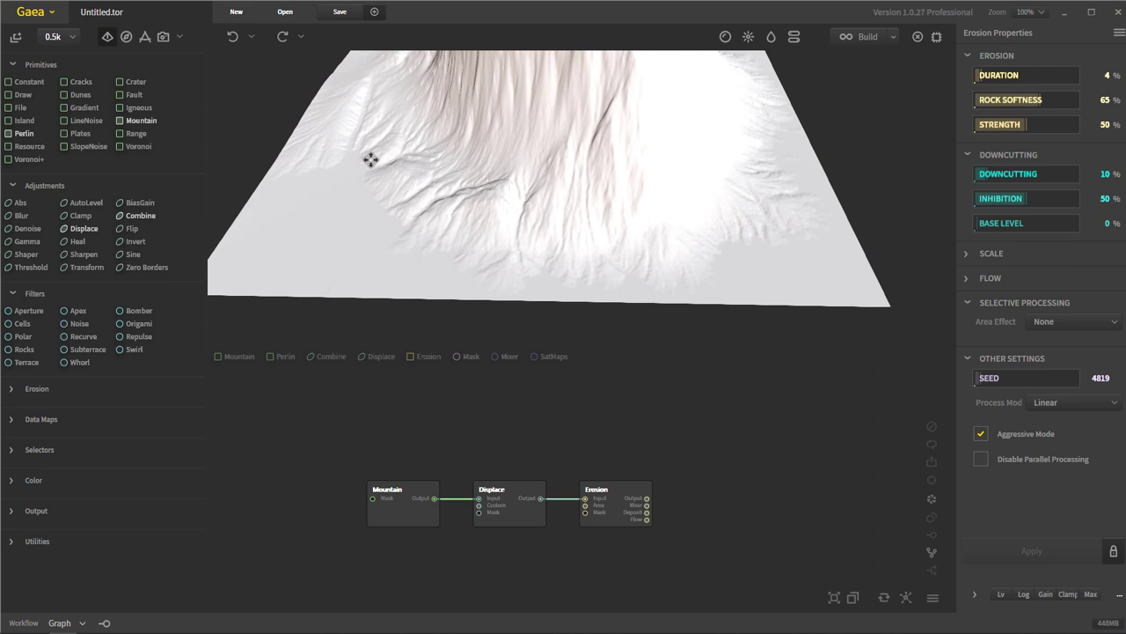
left_click_drag(640, 159, 635, 179)
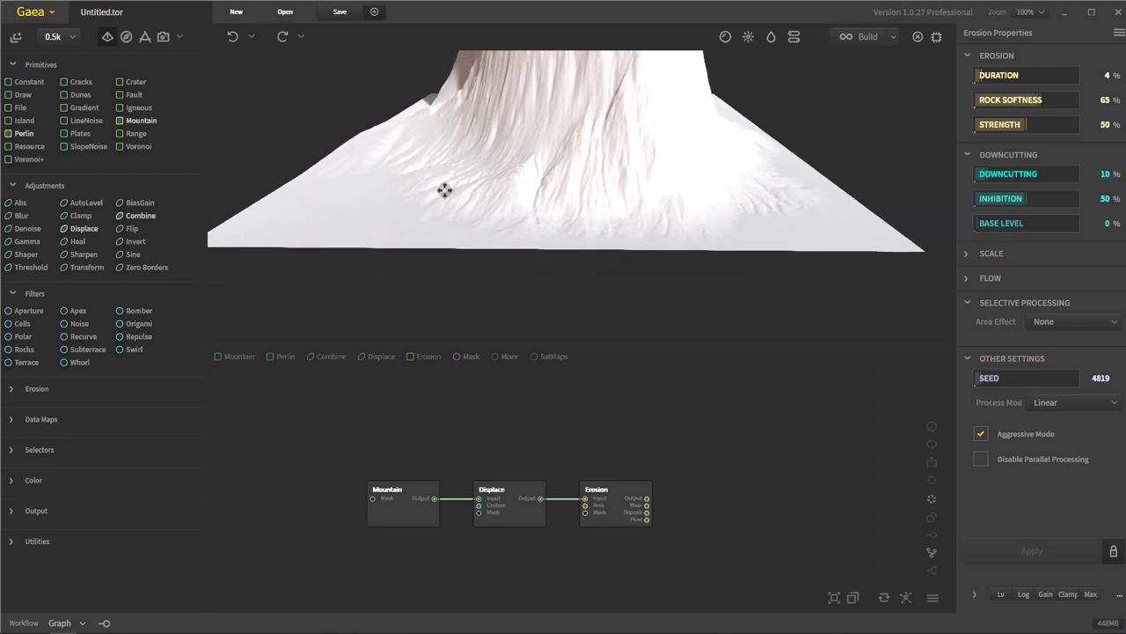
left_click_drag(622, 175, 729, 206)
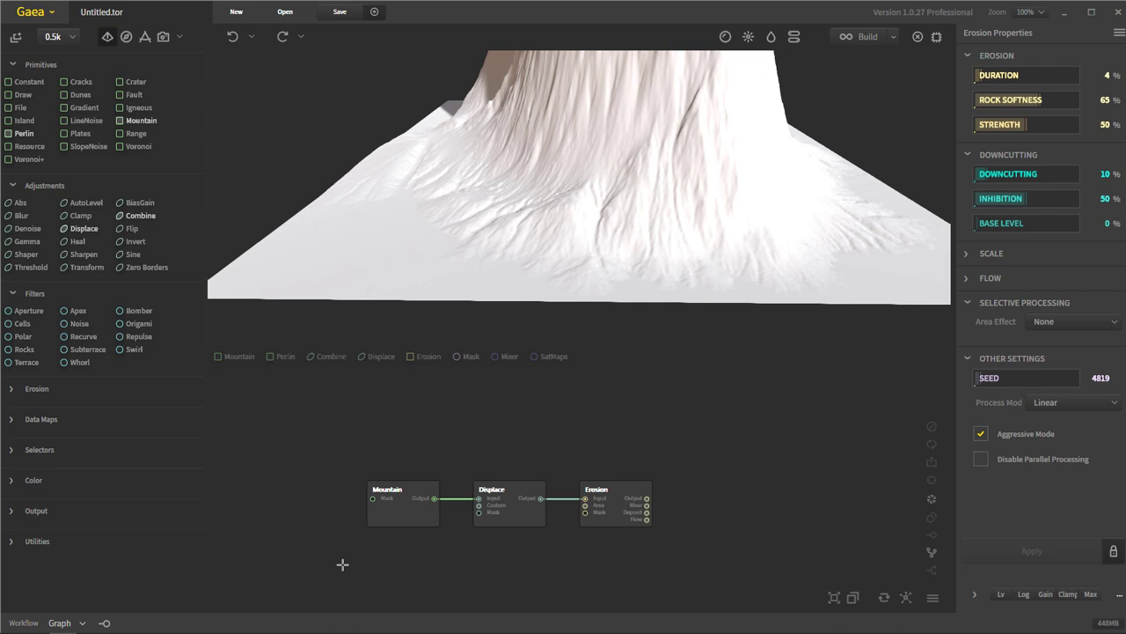
Box-select the Mountain, Displace and Erosion nodes, then clear the selection, twice
left_click_drag(342, 564, 667, 460)
left_click(630, 592)
left_click_drag(713, 558, 300, 405)
left_click(665, 531)
Enlarge and recentre the graph, then select the Mountain node (scale 44%, seed 1148)
middle_click_drag(737, 546, 695, 517)
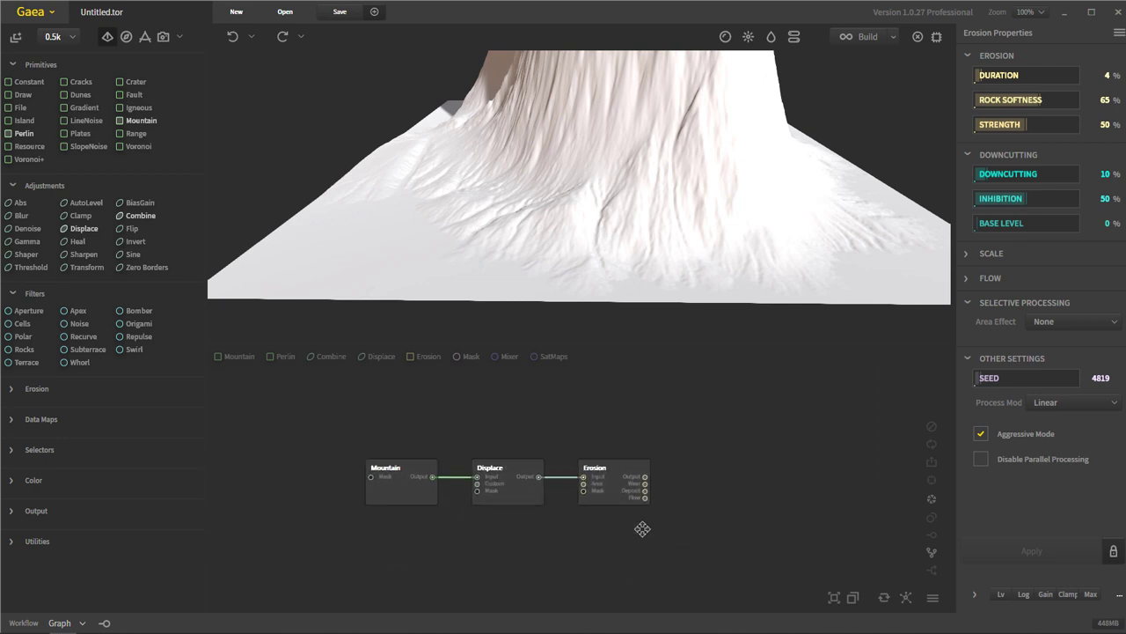
scroll(694, 495, "down", 3)
scroll(693, 493, "up", 3)
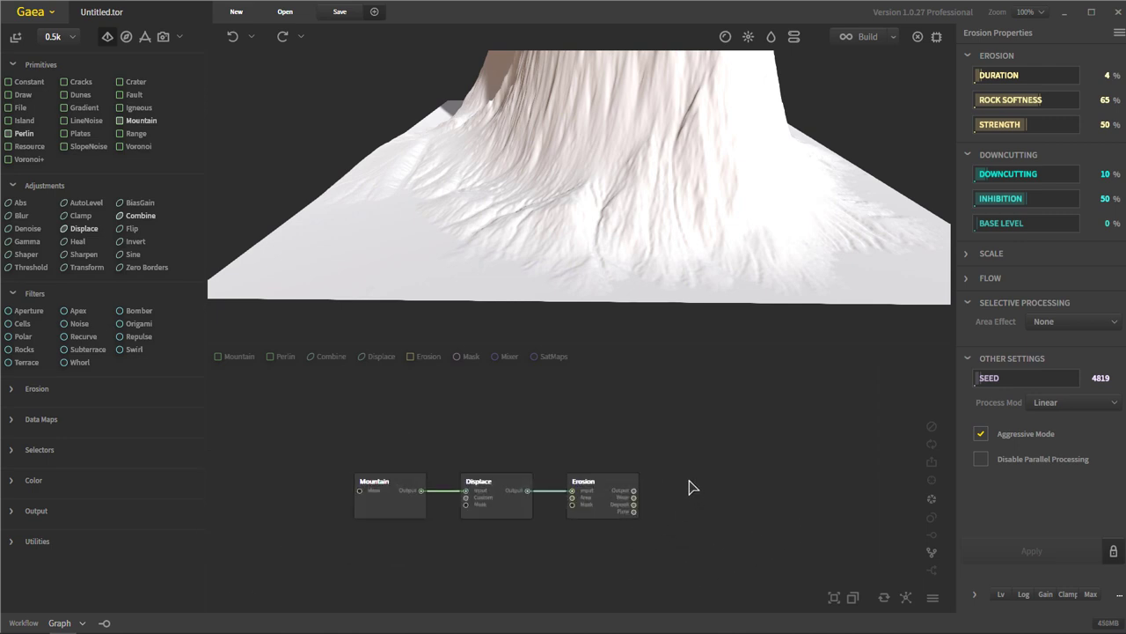
scroll(690, 479, "up", 3)
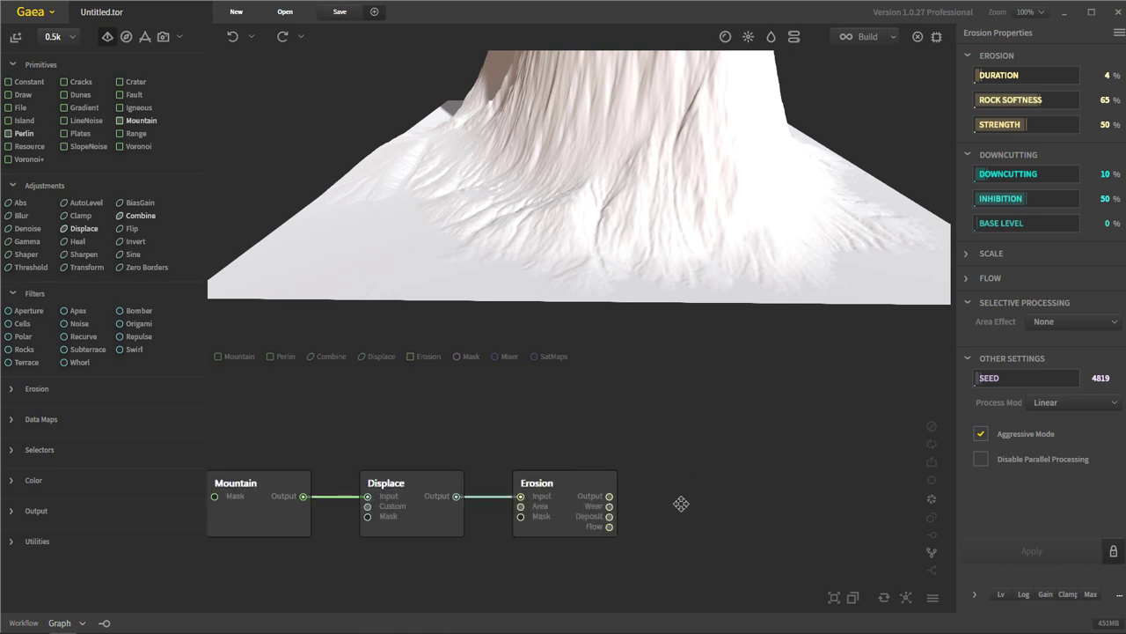
middle_click_drag(678, 503, 800, 477)
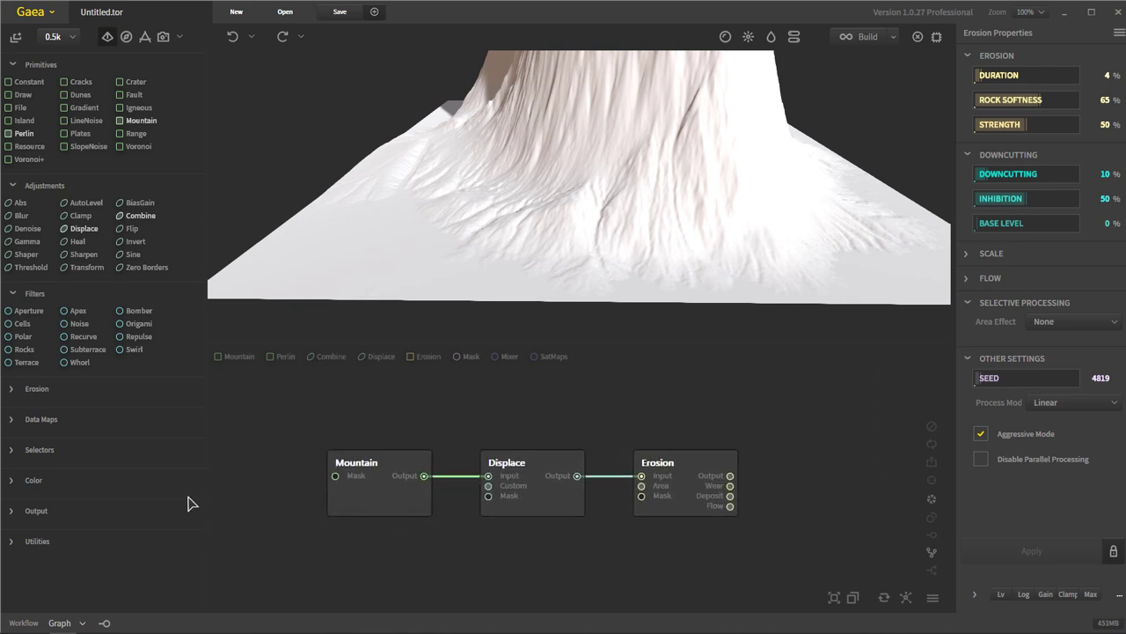
left_click(400, 498)
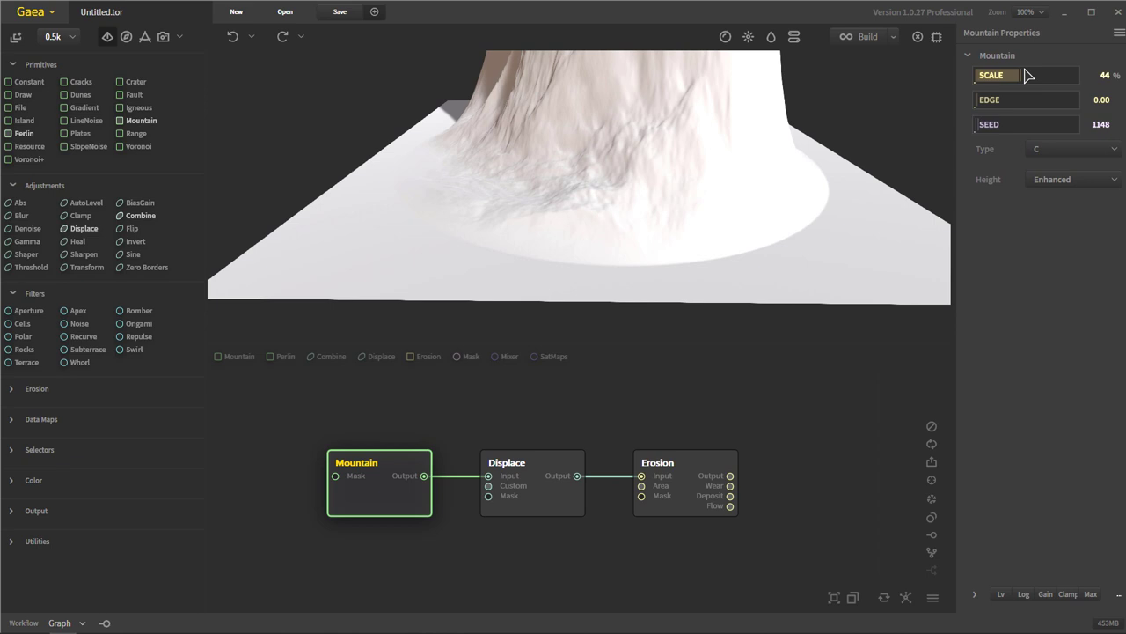
left_click(525, 506)
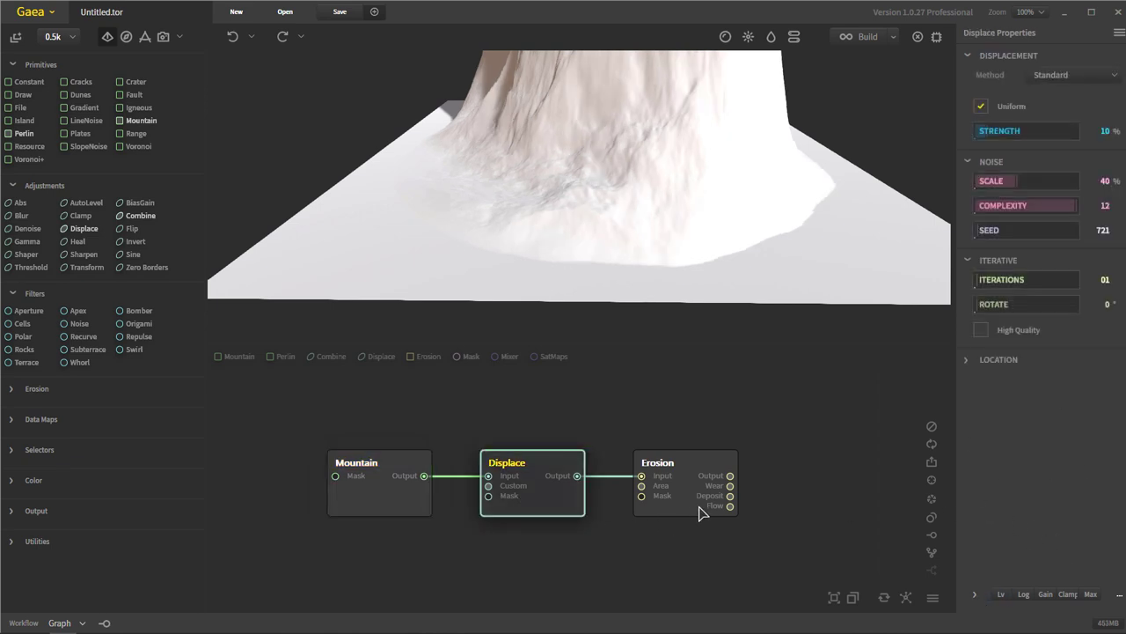
left_click(702, 512)
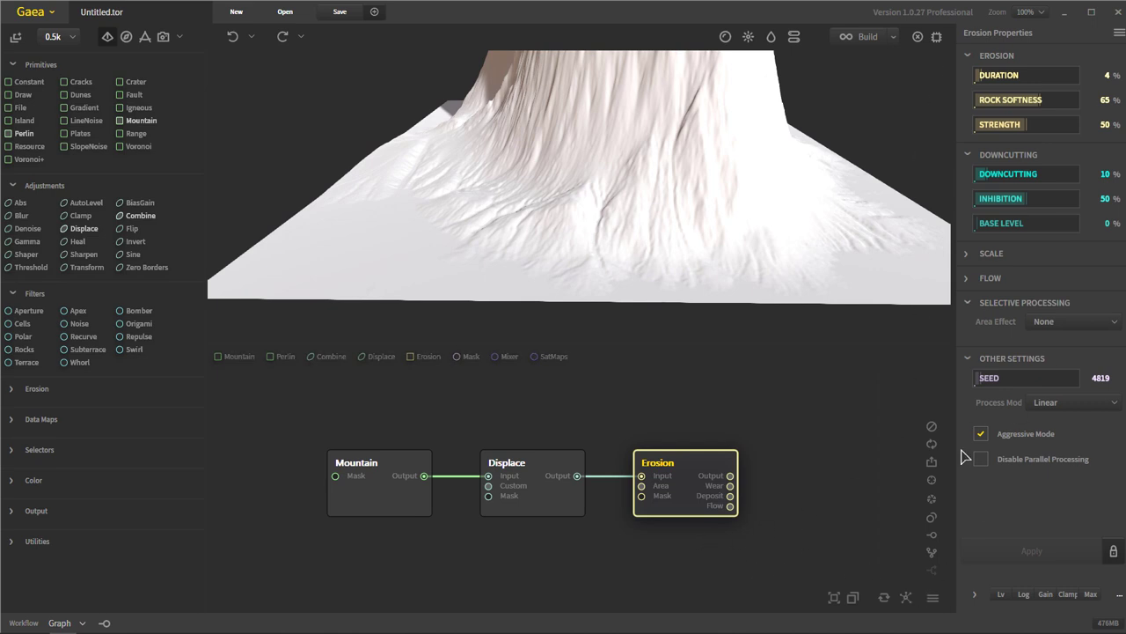
left_click(381, 498)
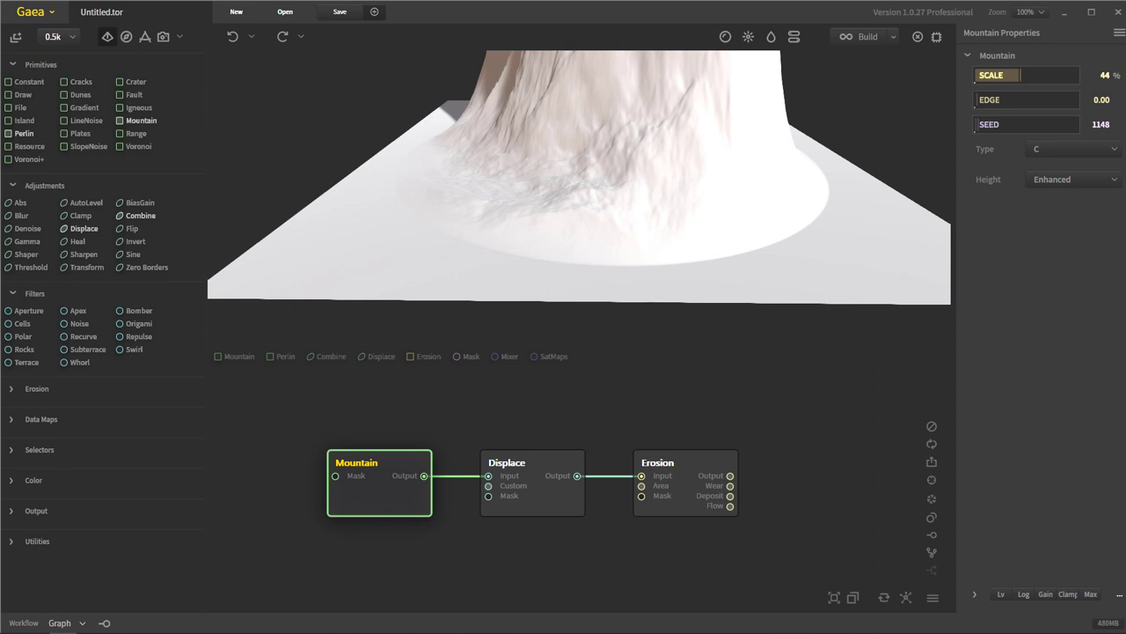
left_click(84, 623)
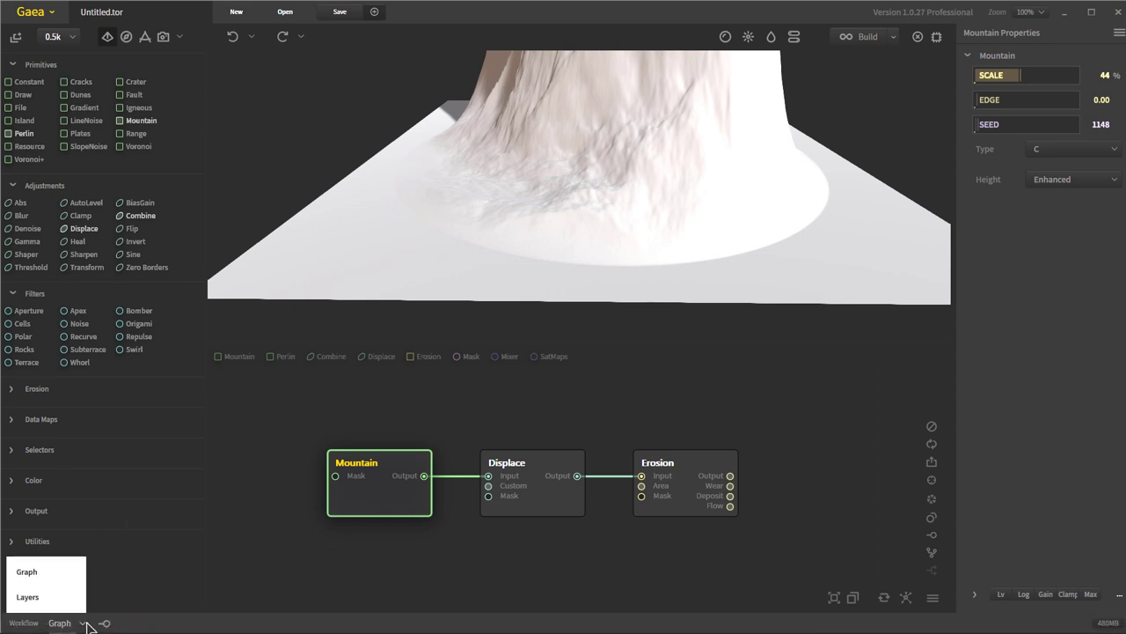
left_click(48, 595)
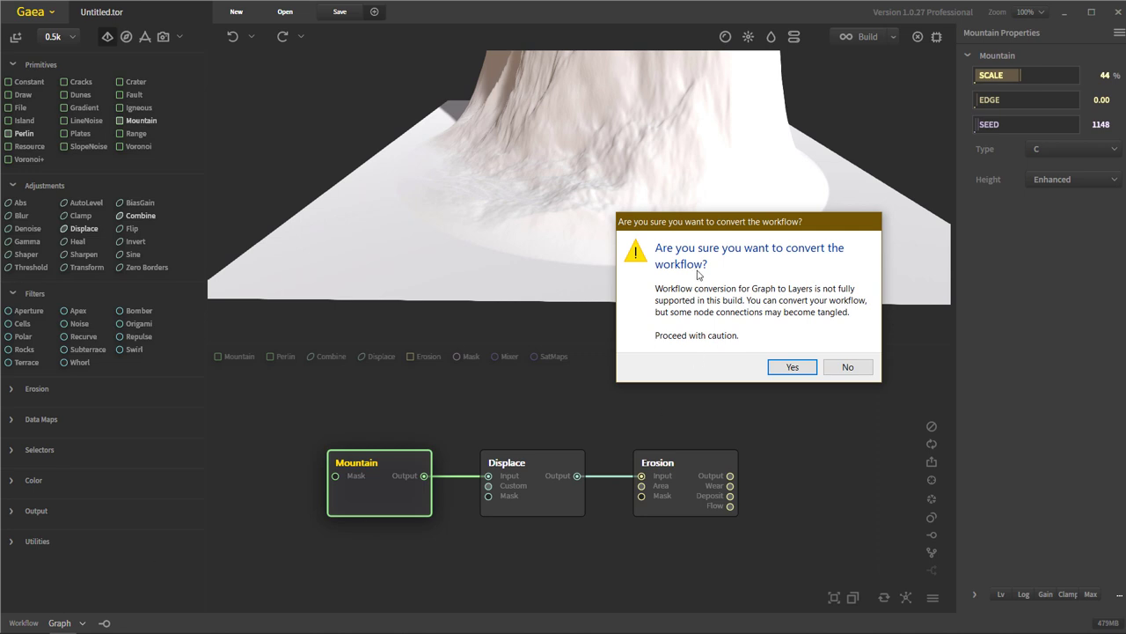
left_click(847, 367)
left_click(88, 625)
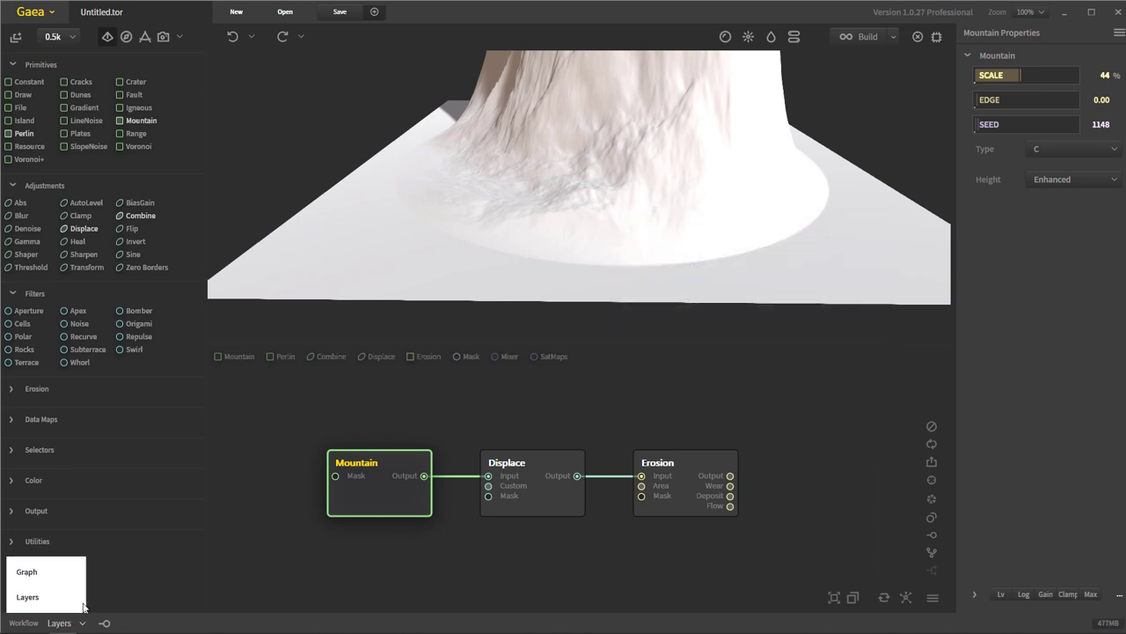
left_click(64, 567)
left_click(32, 621)
left_click(232, 580)
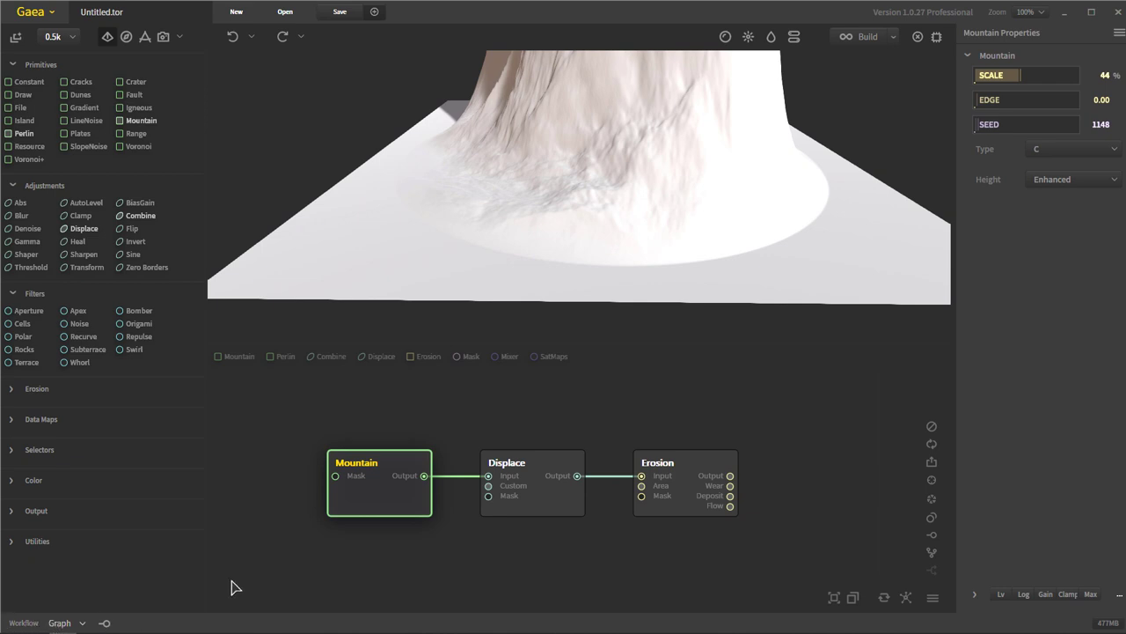
left_click(104, 622)
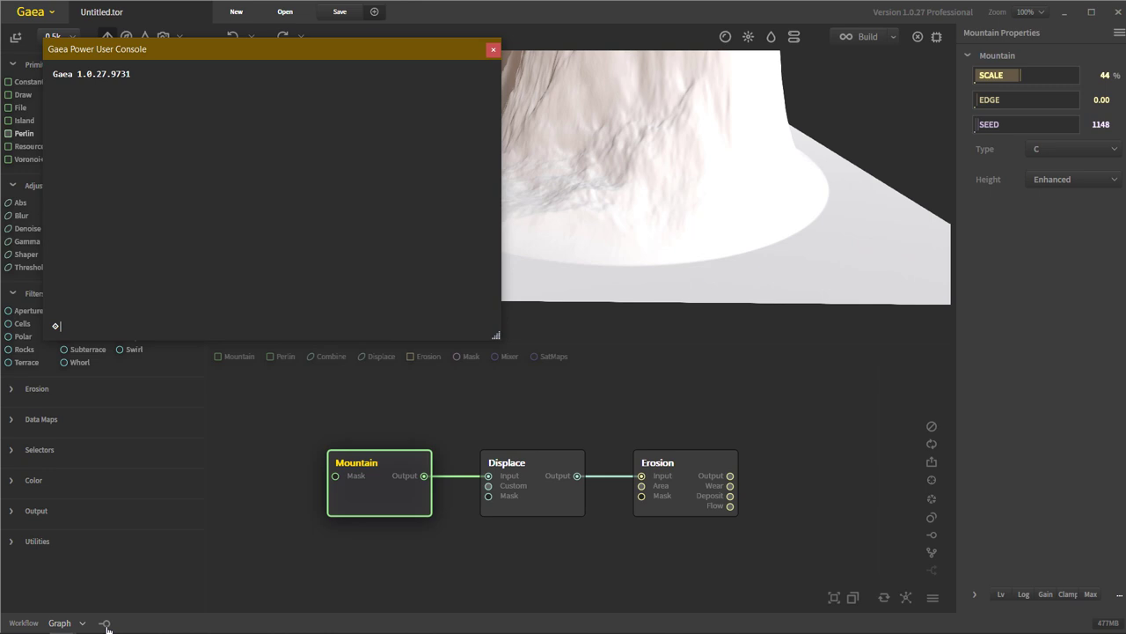
left_click_drag(141, 51, 378, 176)
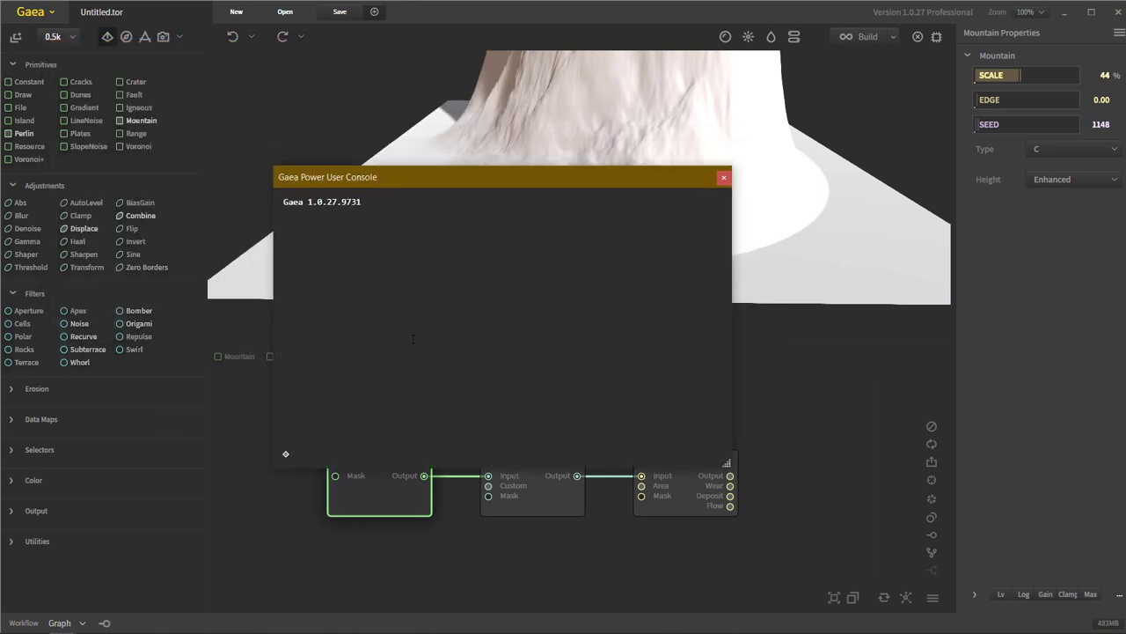
left_click(723, 179)
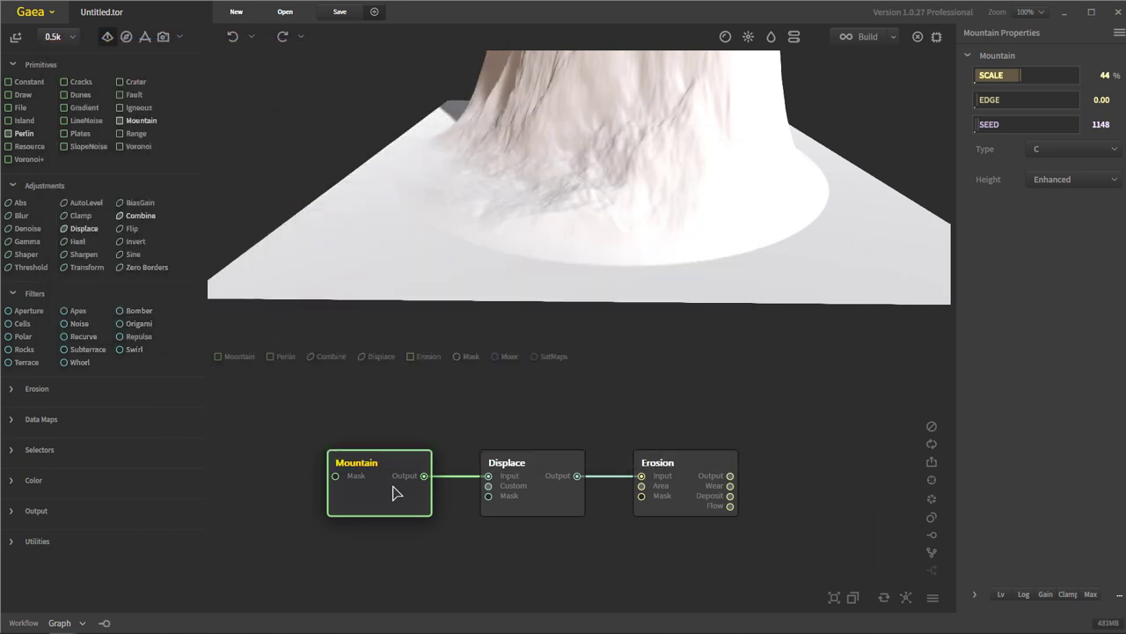
left_click(105, 623)
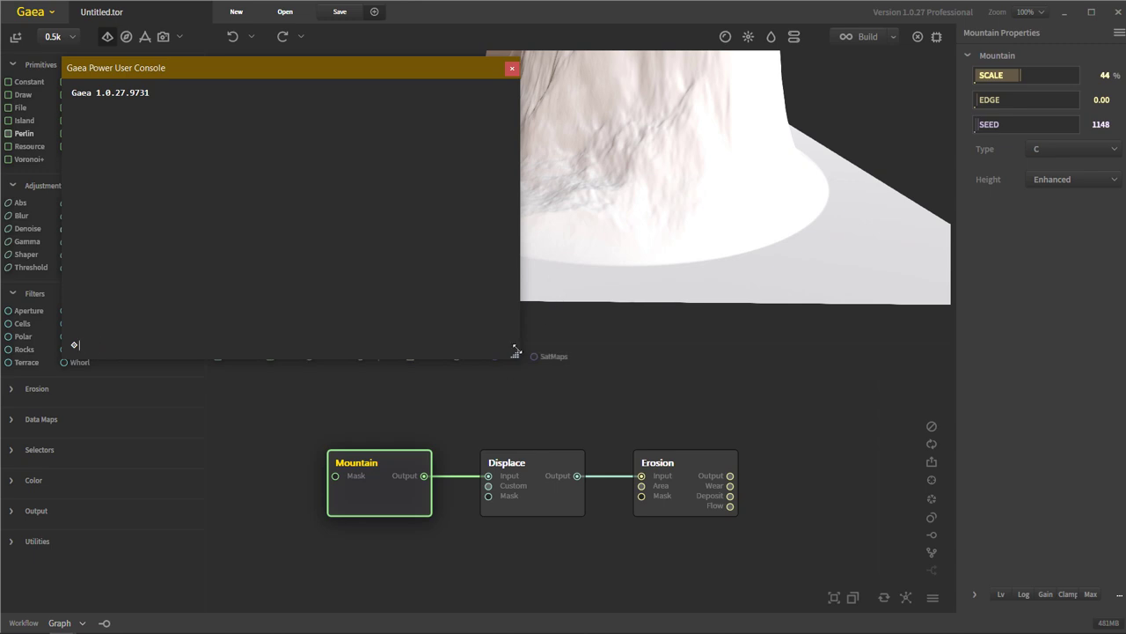
left_click_drag(516, 352, 583, 352)
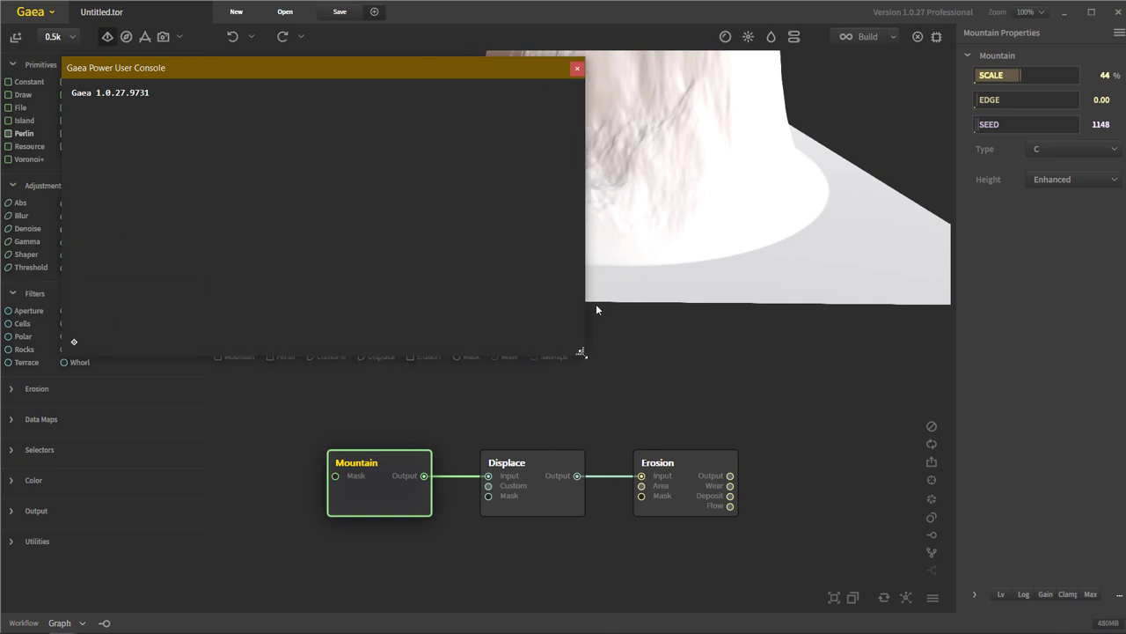
left_click(577, 70)
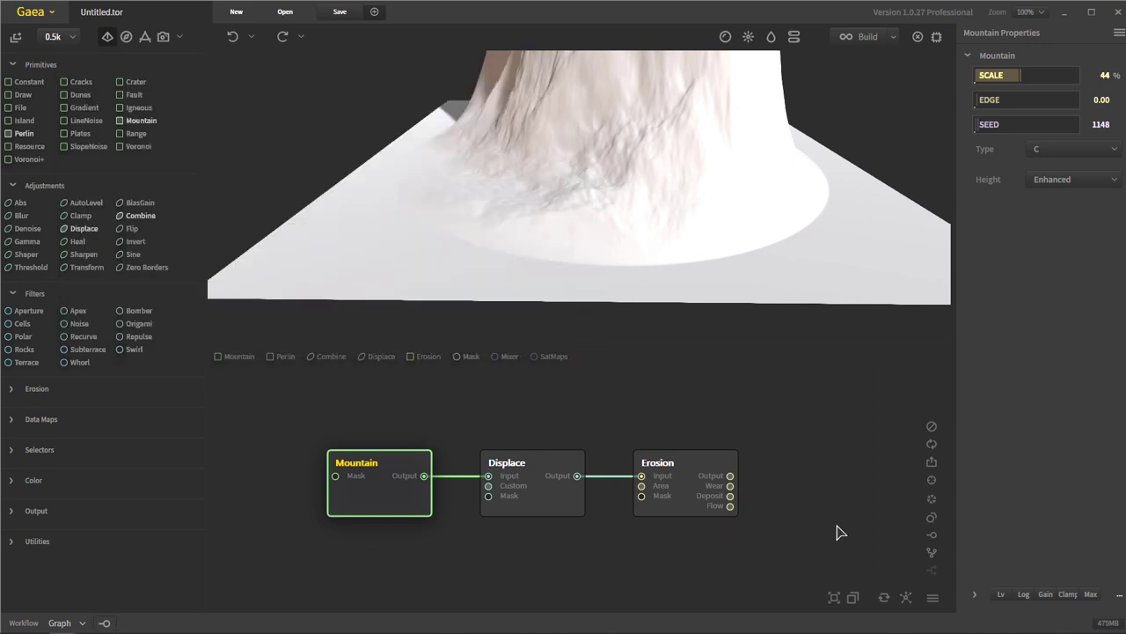
Deselect the Mountain node, fit the nodes to view, and show the graph minimap
left_click(833, 604)
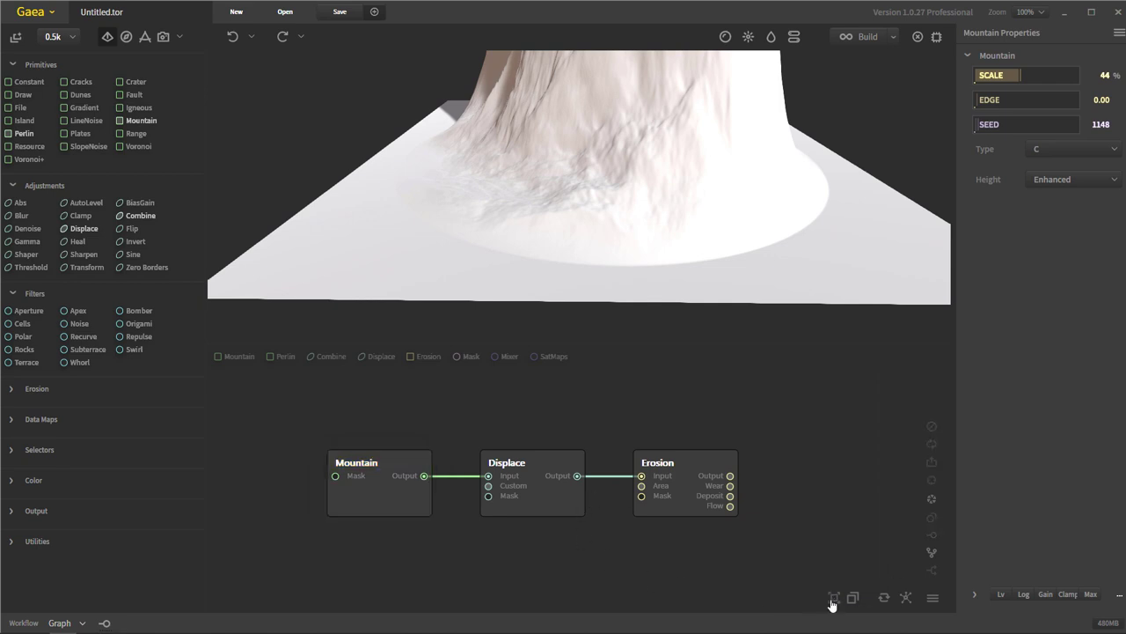
left_click(832, 604)
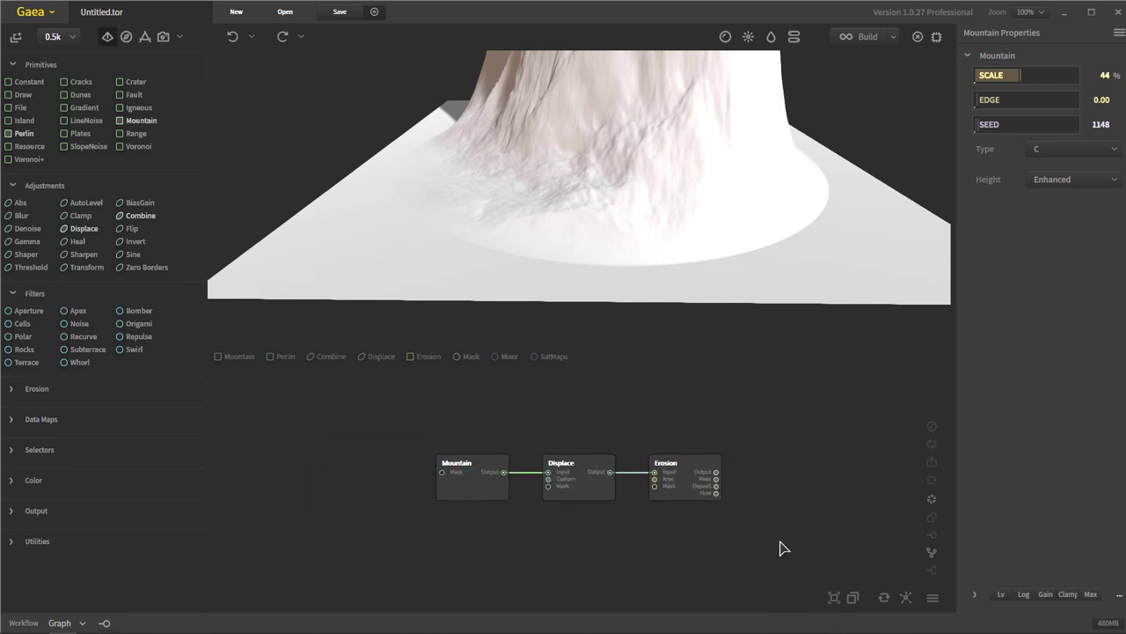
left_click(854, 601)
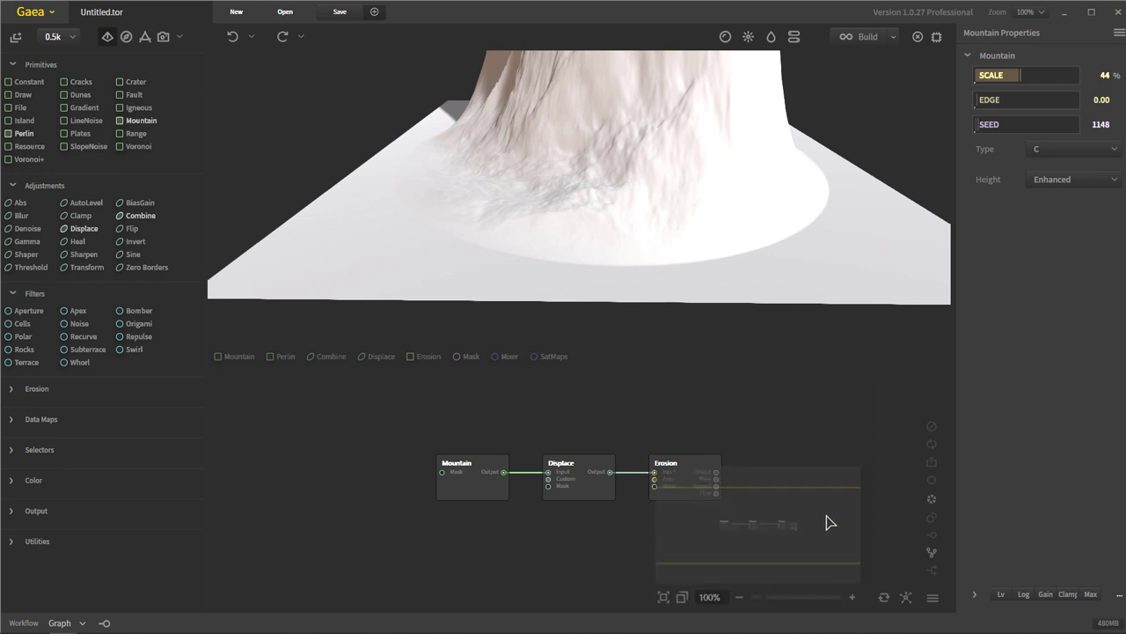
left_click_drag(827, 522, 748, 528)
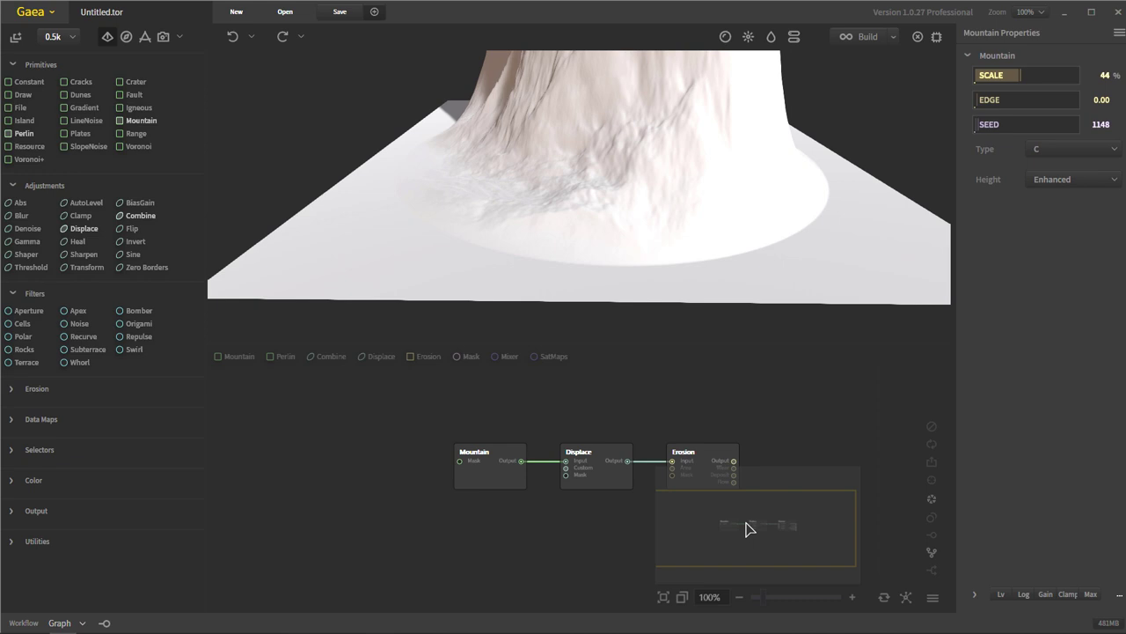
mouse_move(762, 598)
left_mouse_down()
mouse_move(794, 603)
mouse_move(727, 596)
mouse_move(778, 597)
left_mouse_up()
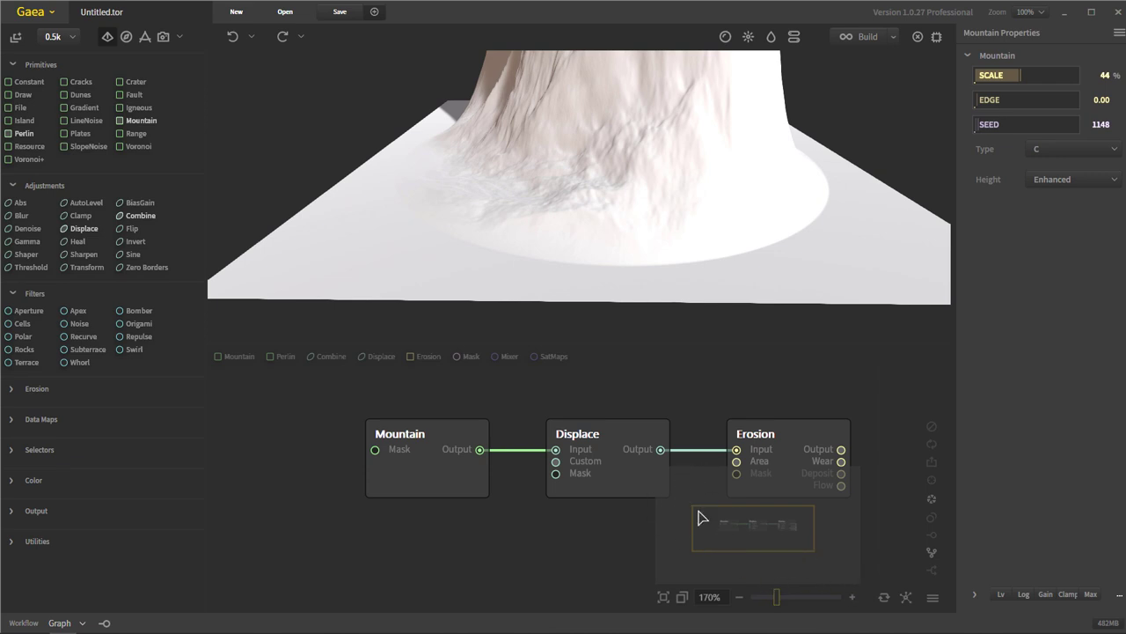
Bring the Displace and Erosion nodes into view and zoom the graph out to 90%
left_click_drag(702, 517, 611, 455)
middle_click_drag(611, 454, 299, 229)
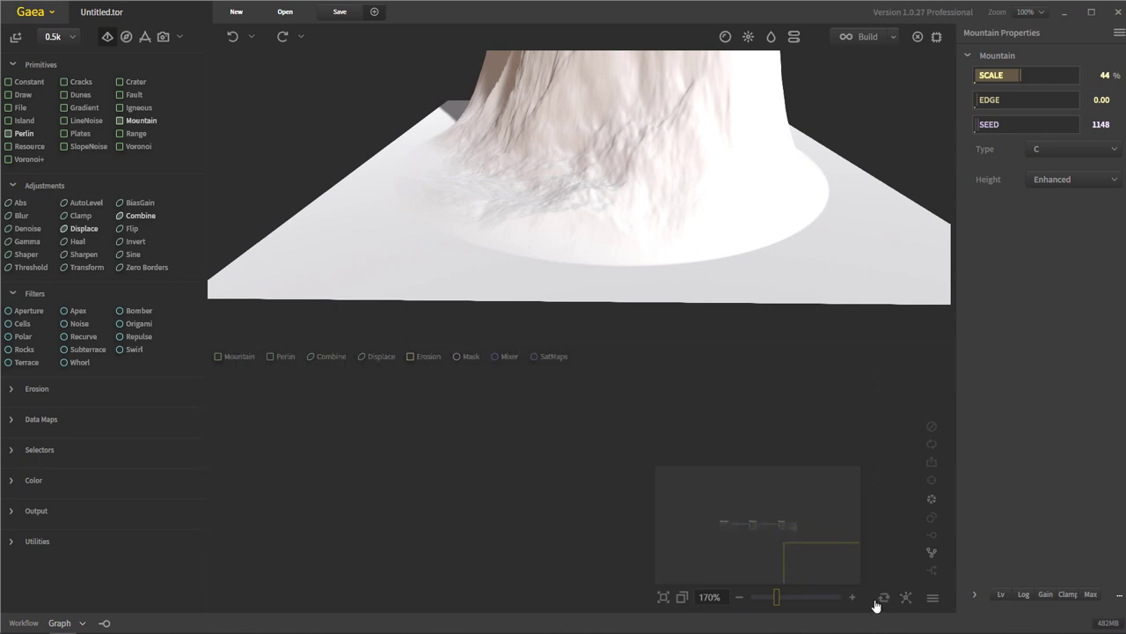
left_click(778, 535)
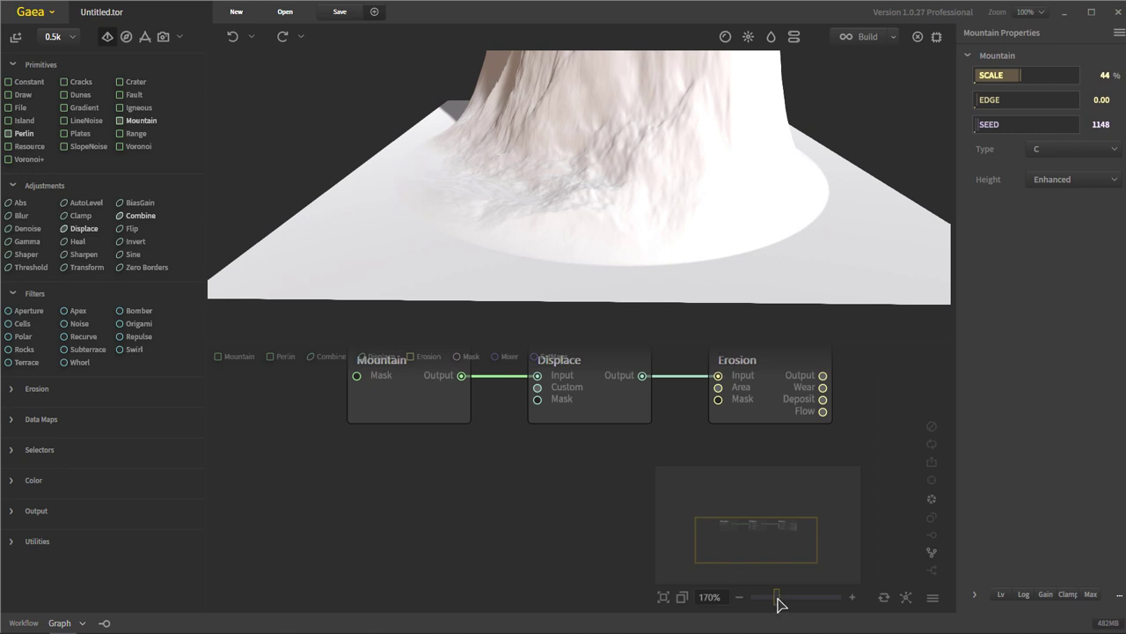
mouse_move(776, 597)
left_mouse_down()
mouse_move(763, 599)
mouse_move(818, 598)
mouse_move(744, 596)
mouse_move(763, 597)
left_mouse_up()
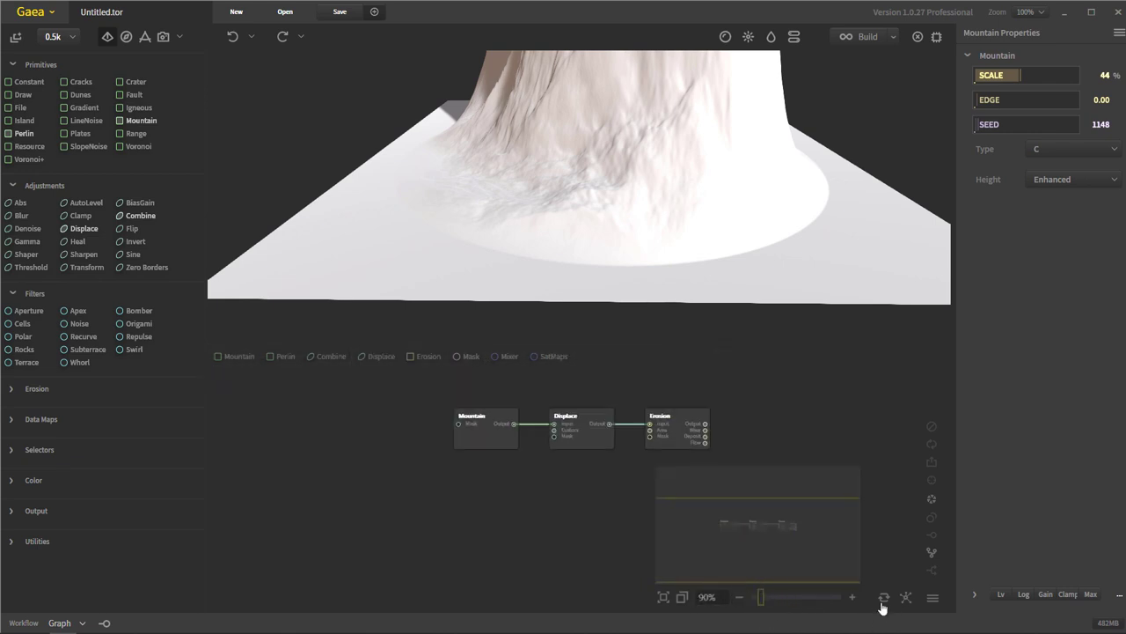
left_click(739, 597)
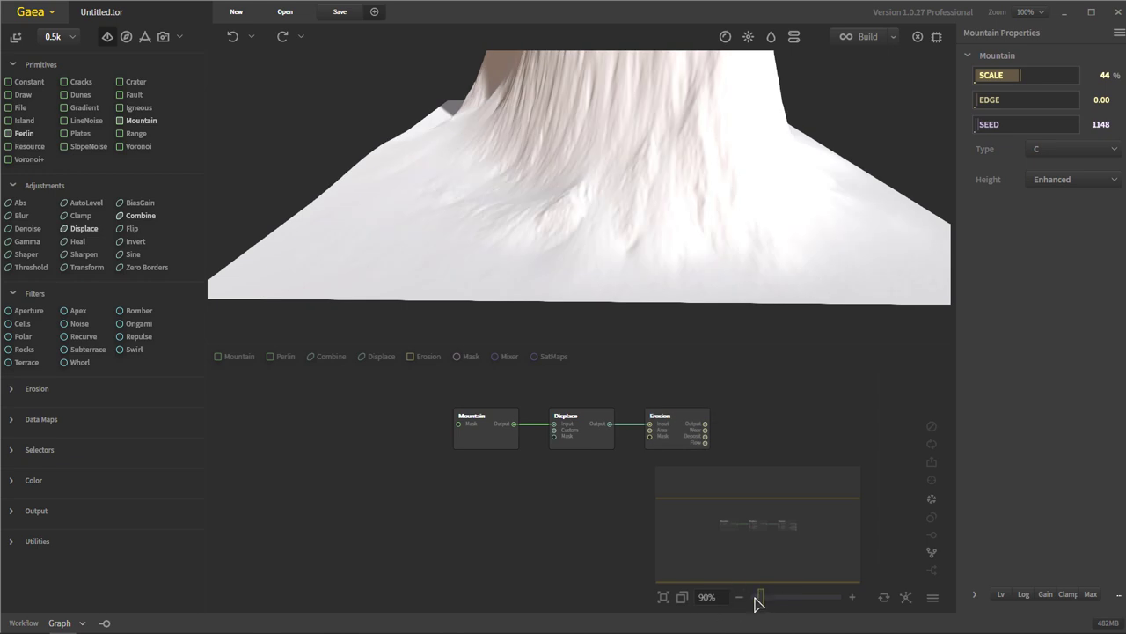
Hide the minimap, fit the three nodes to view, and force the terrain to rebuild three times
left_click(681, 599)
left_click(834, 598)
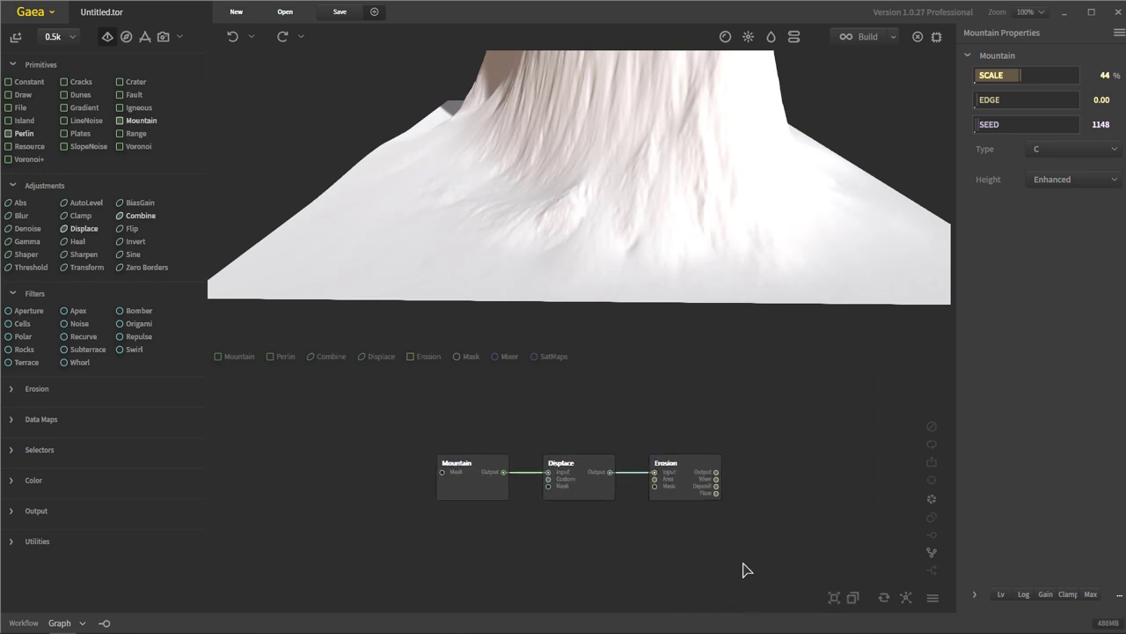
left_click(883, 599)
left_click(883, 599)
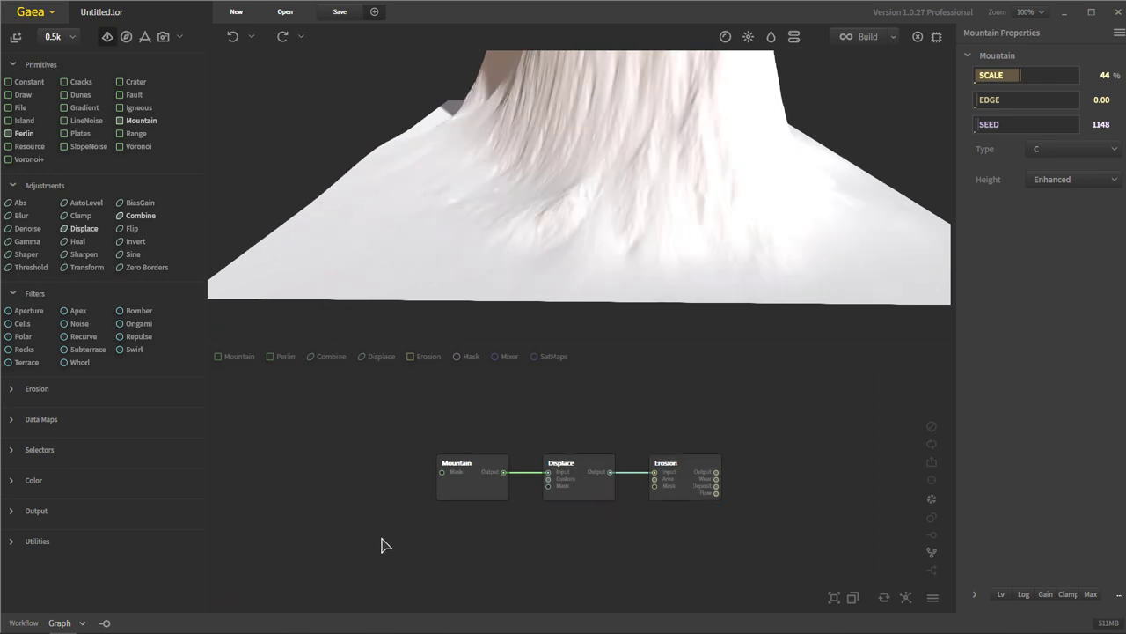
left_click(884, 600)
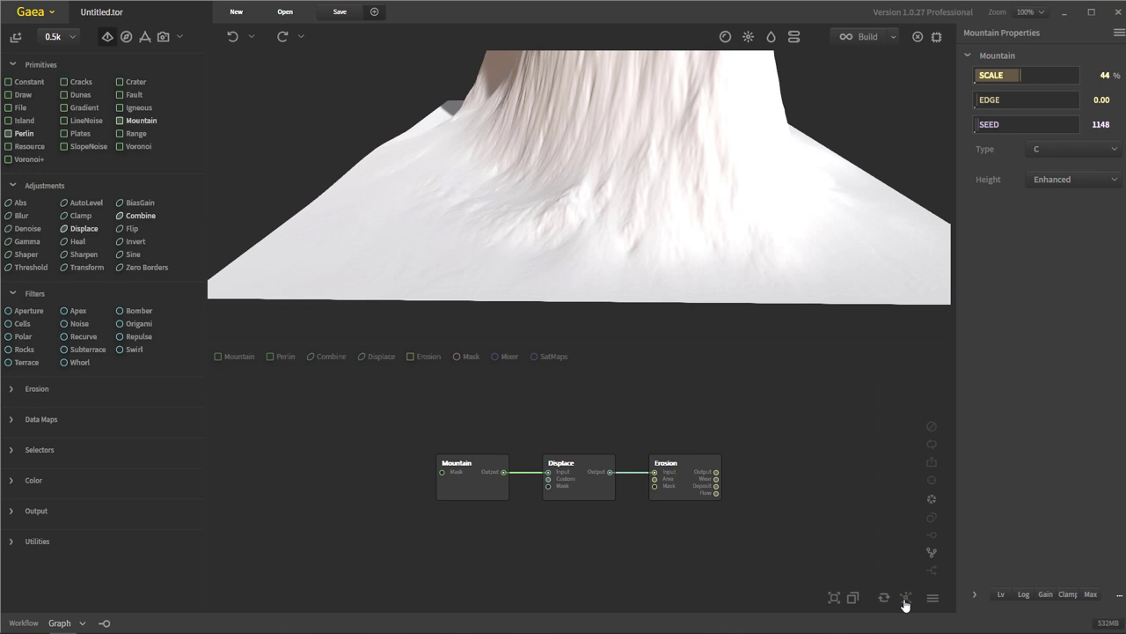
Mutate every node's seed with Yes, orbit the view, then mutate and confirm again
left_click(906, 600)
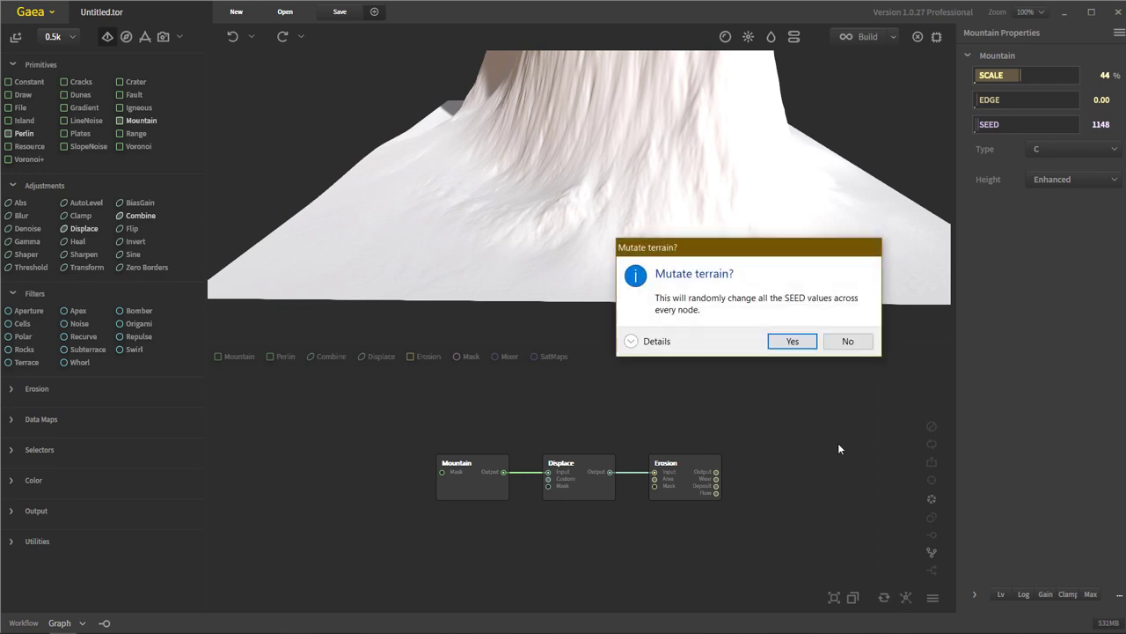
left_click(796, 341)
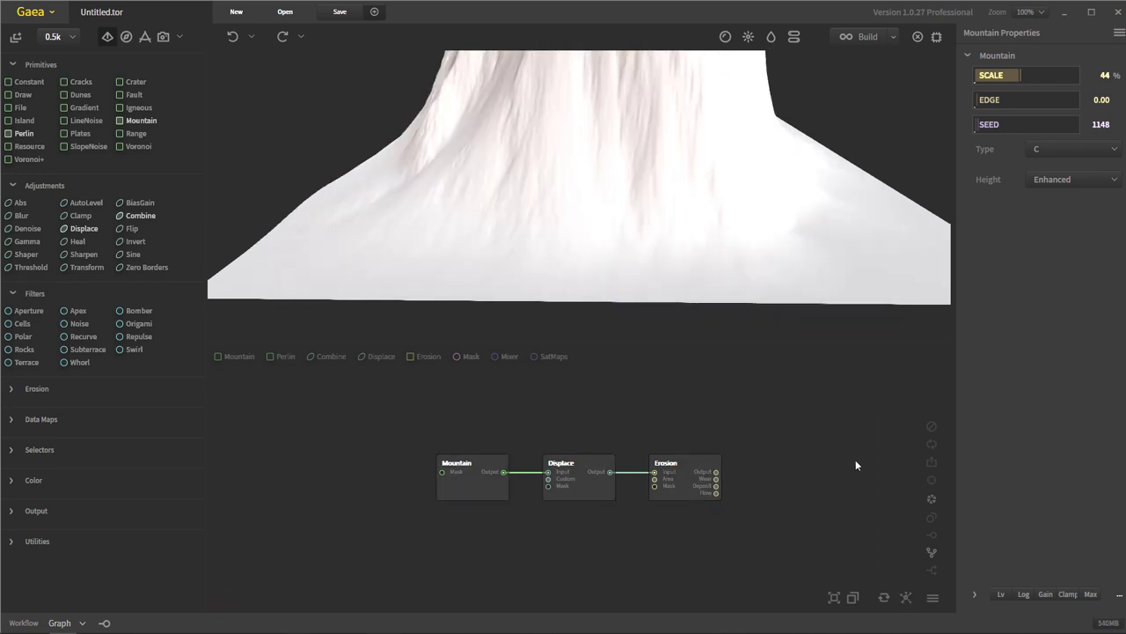
left_click_drag(578, 143, 630, 167)
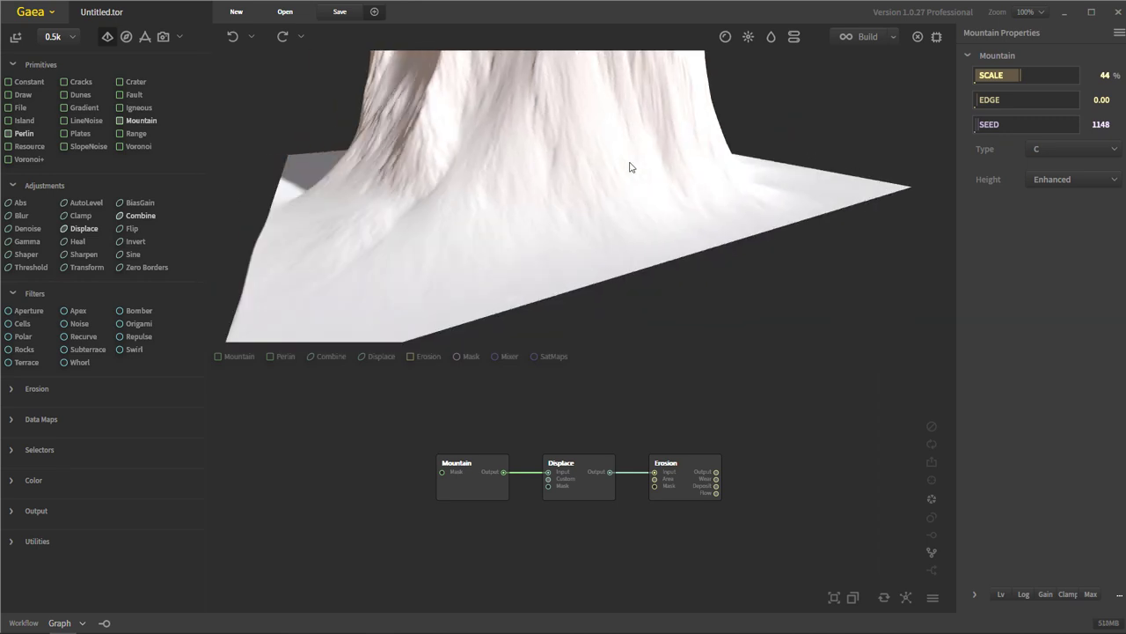
left_click_drag(799, 234, 696, 217)
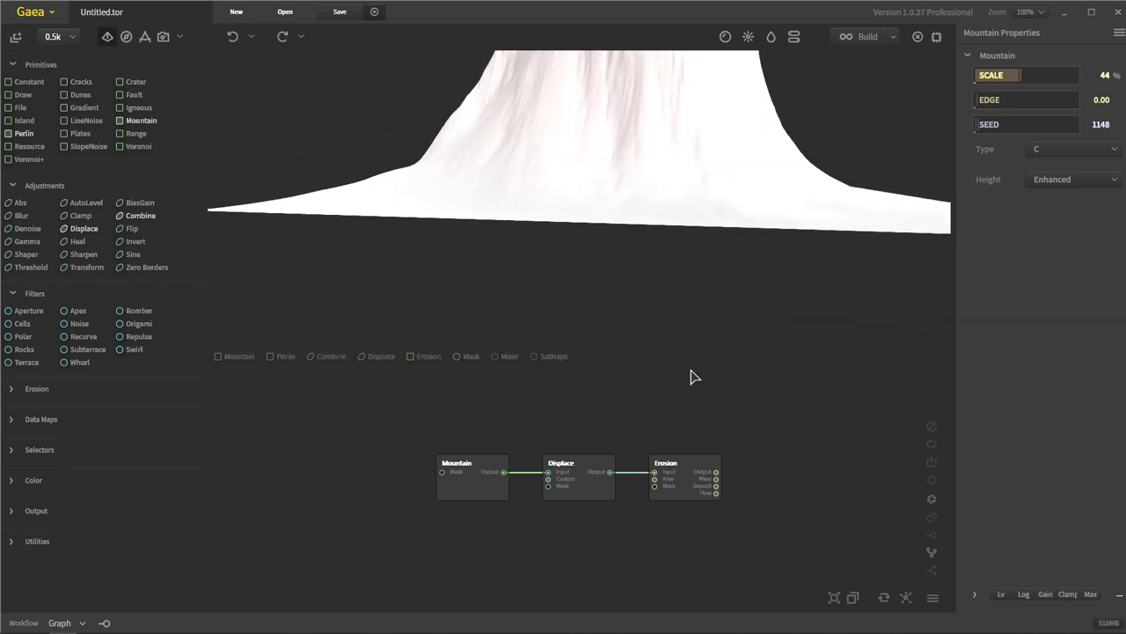
left_click_drag(560, 209, 606, 135)
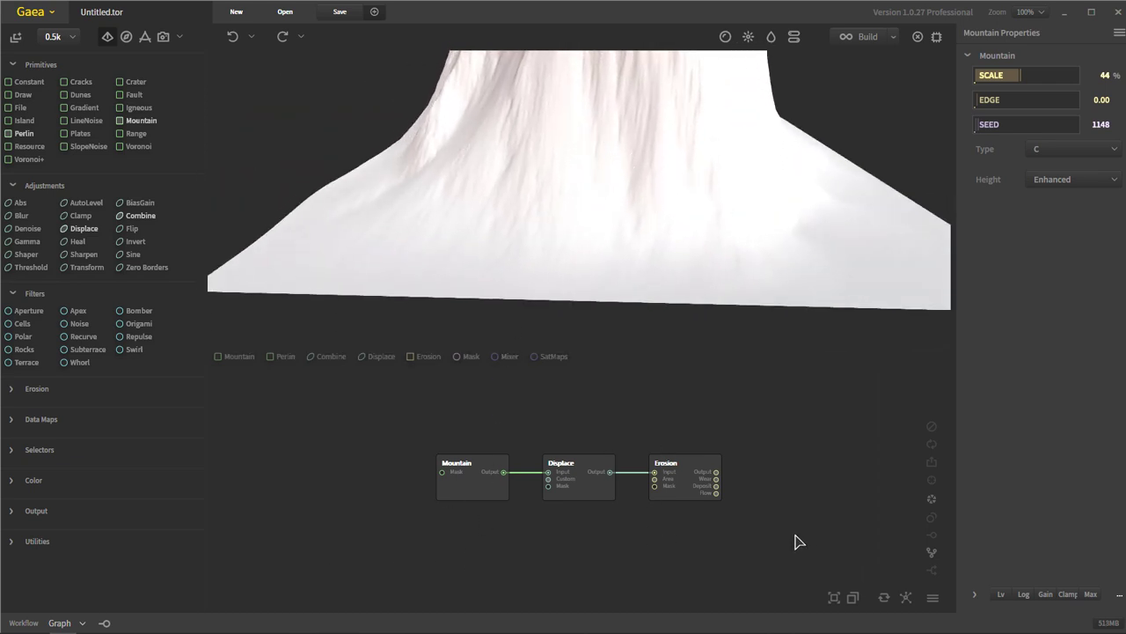
left_click(906, 598)
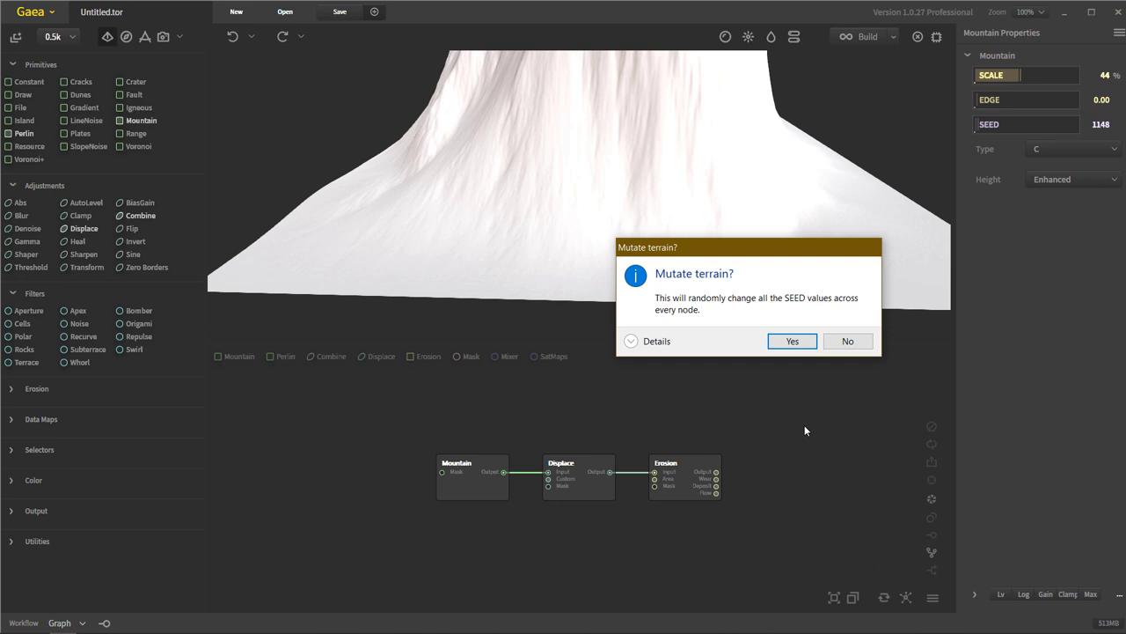
left_click(792, 341)
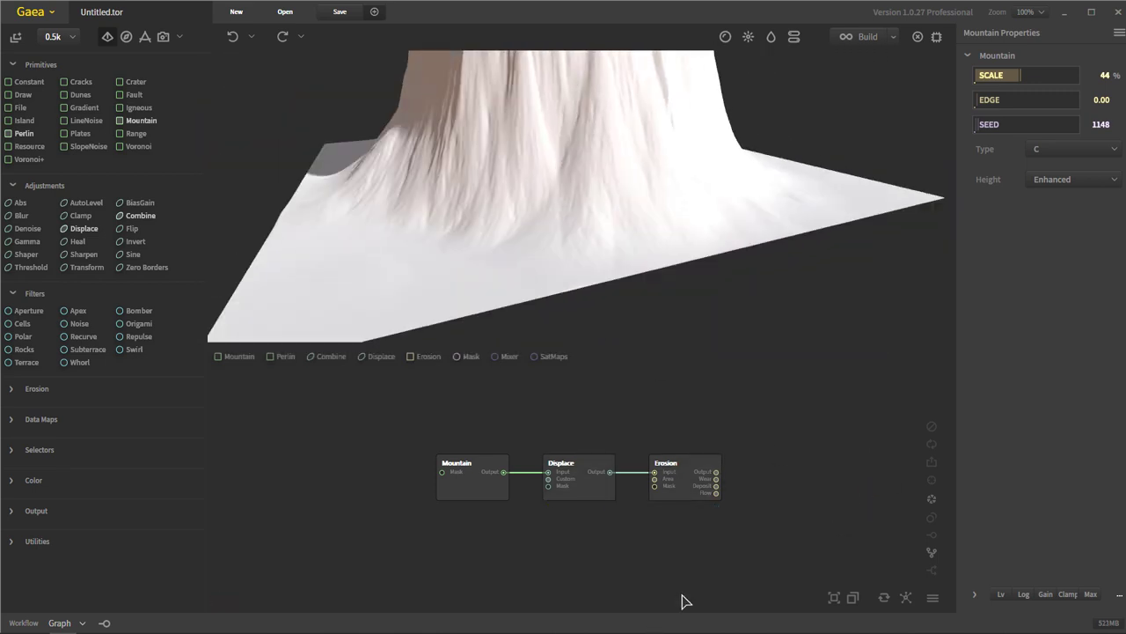
Dismiss the graph options menu, orbit the terrain, and select the Erosion node (seed 89543)
left_click(932, 599)
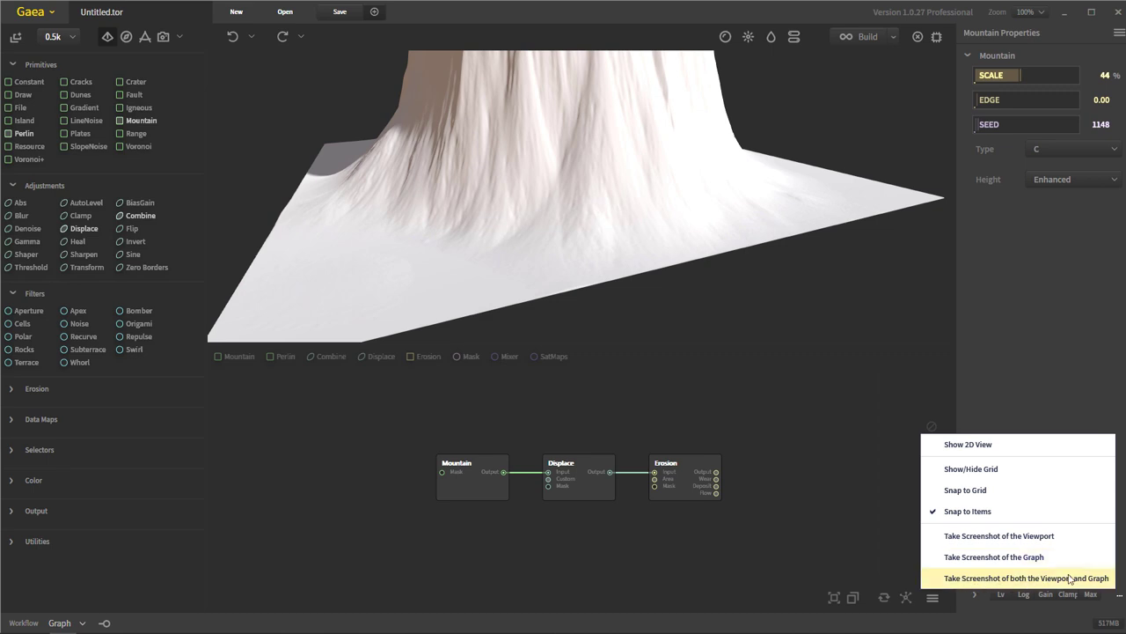
left_click(772, 526)
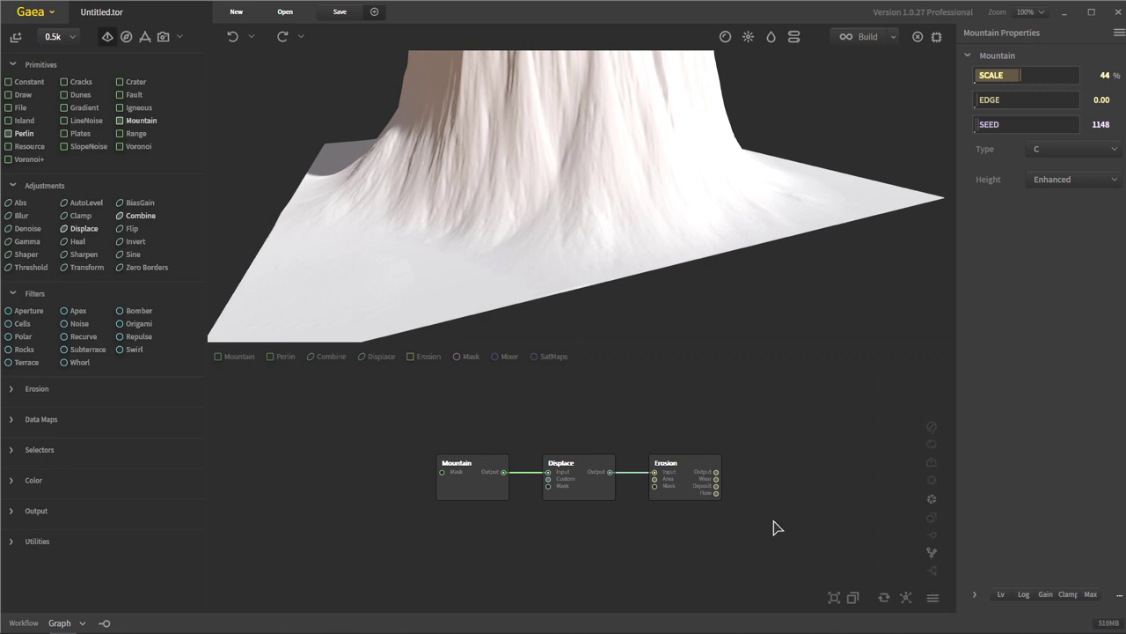
left_click_drag(679, 255, 554, 234)
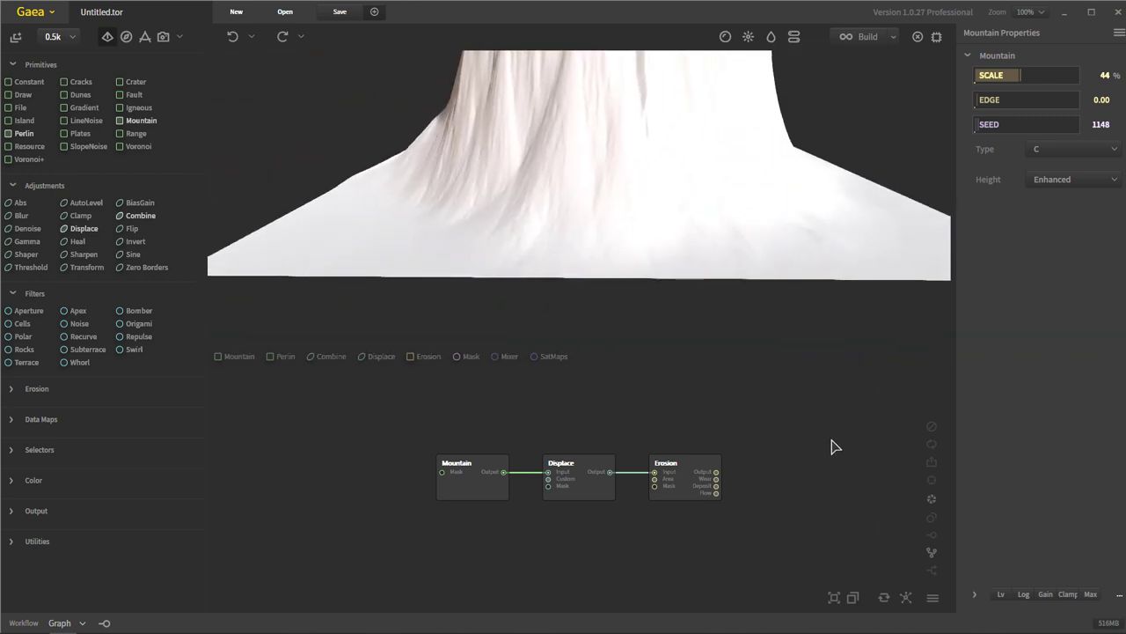
left_click_drag(668, 206, 684, 191)
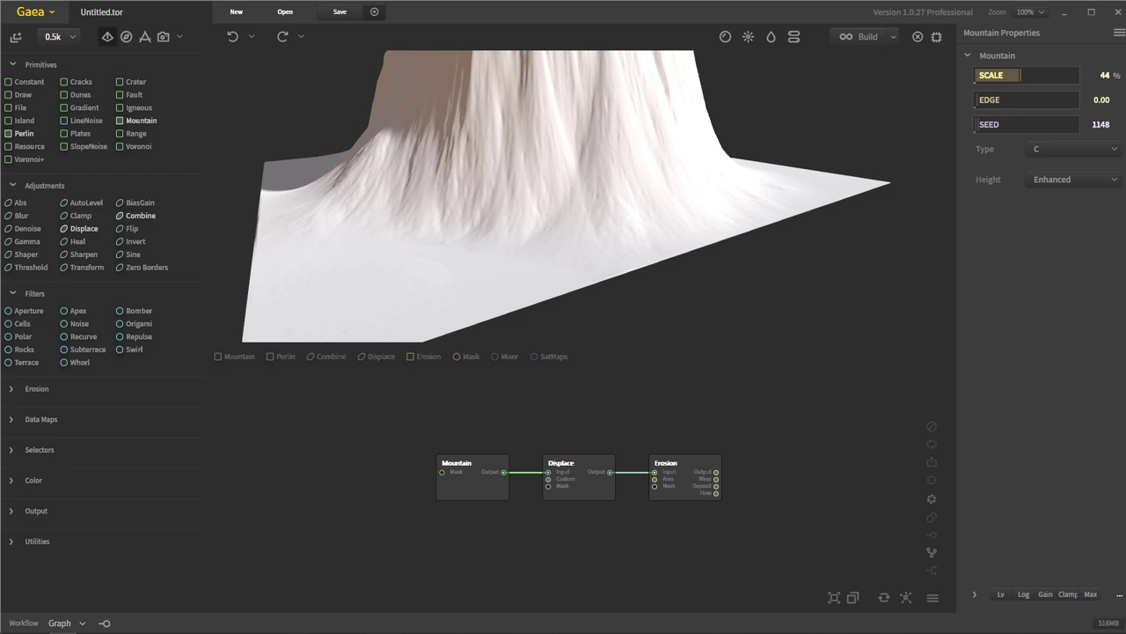
left_click_drag(632, 313, 540, 227)
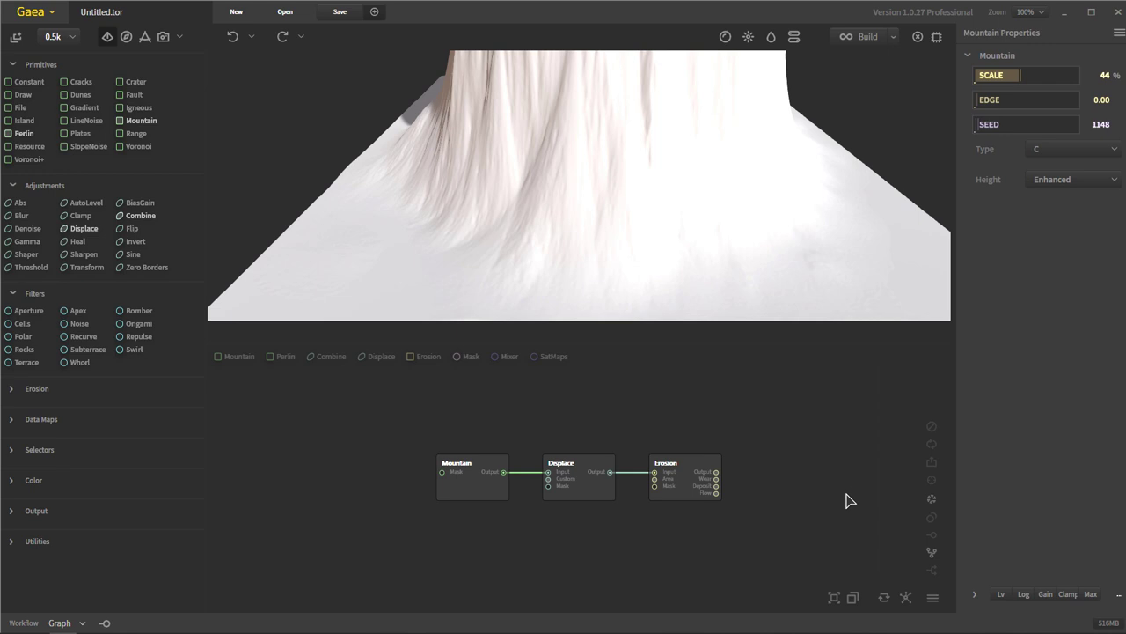
left_click(687, 493)
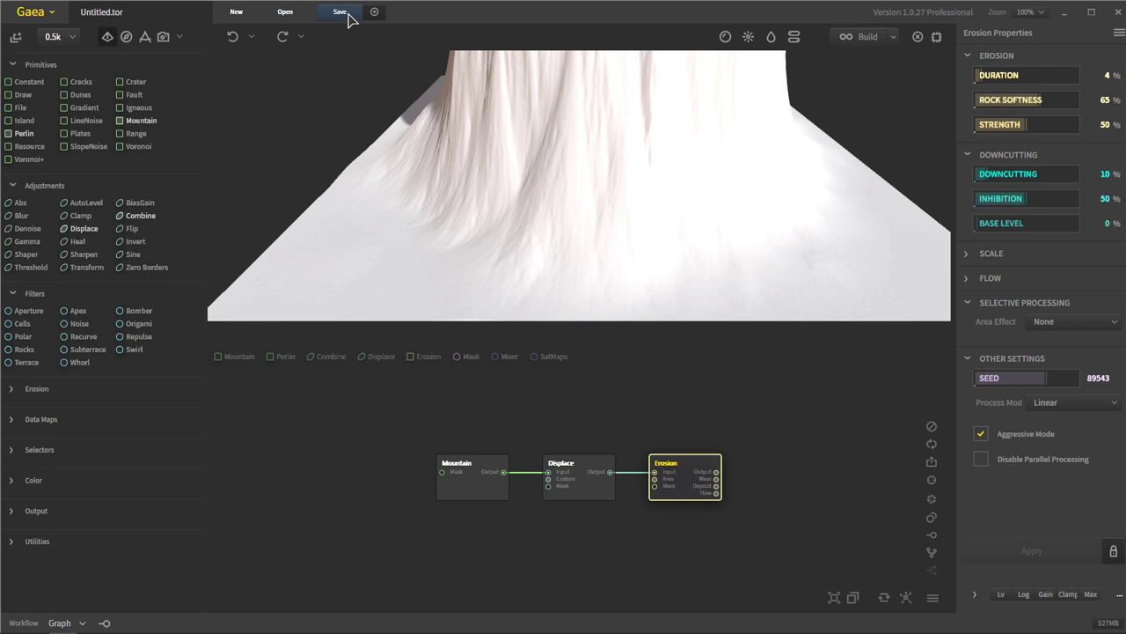
left_click(375, 12)
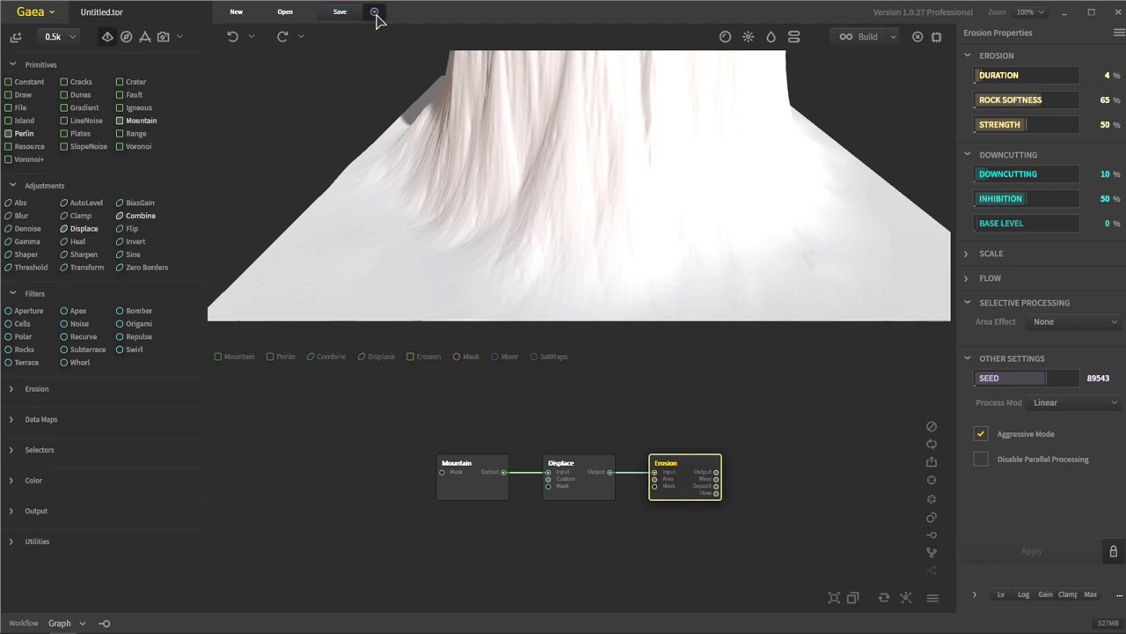
left_click(657, 327)
left_click(396, 514)
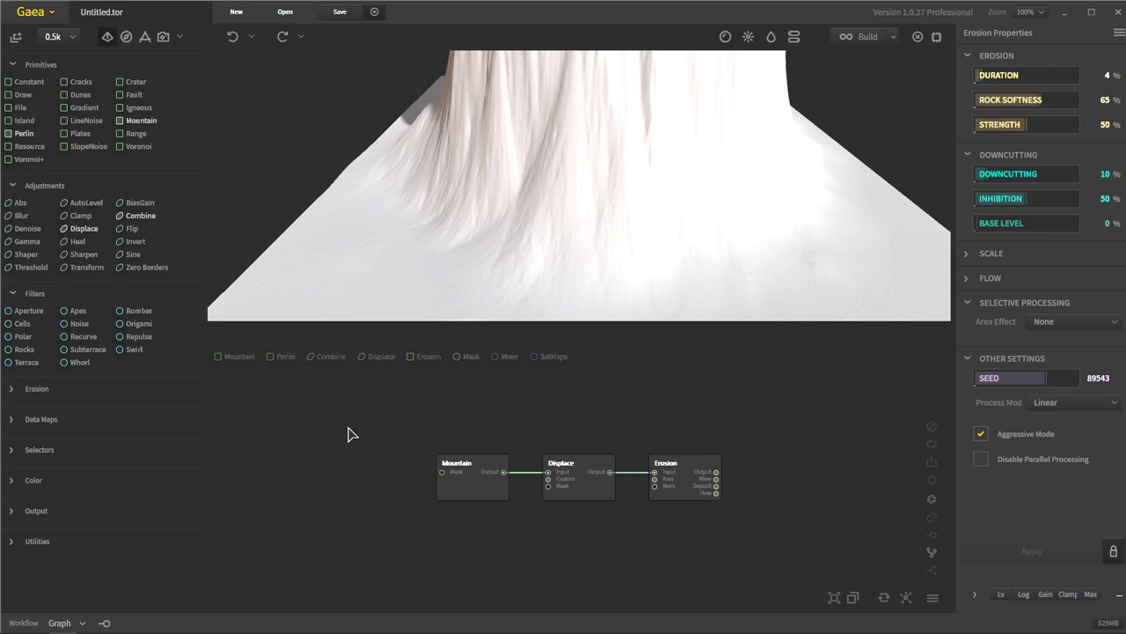
Box-select the Mountain, Displace and Erosion nodes, delete them, and confirm Yes
middle_click_drag(693, 520, 653, 516)
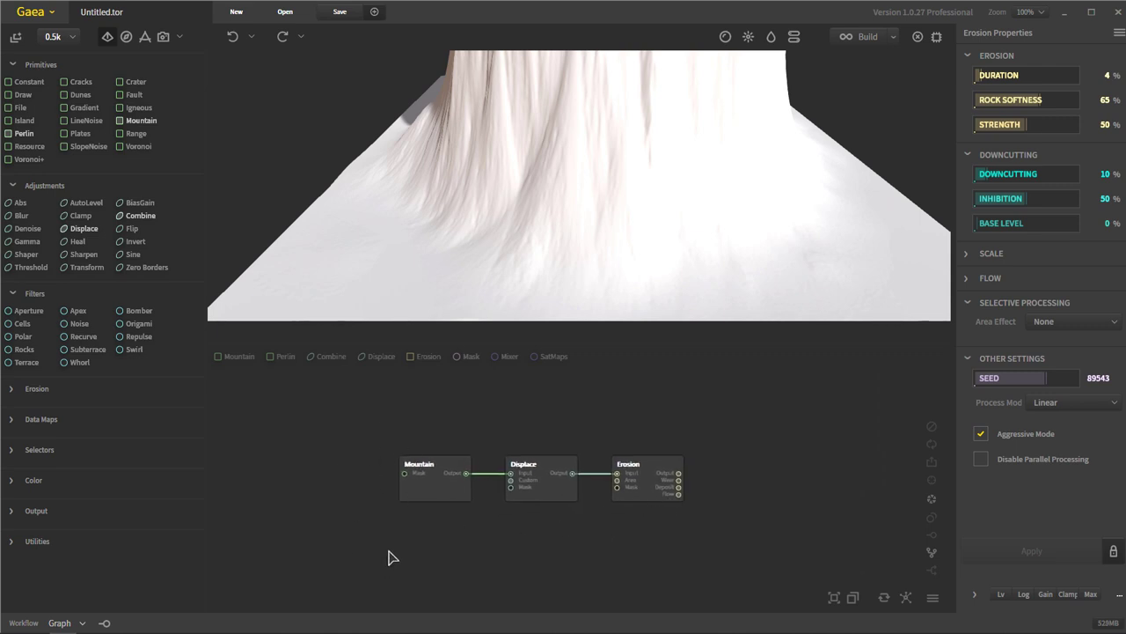
left_click_drag(360, 535, 724, 414)
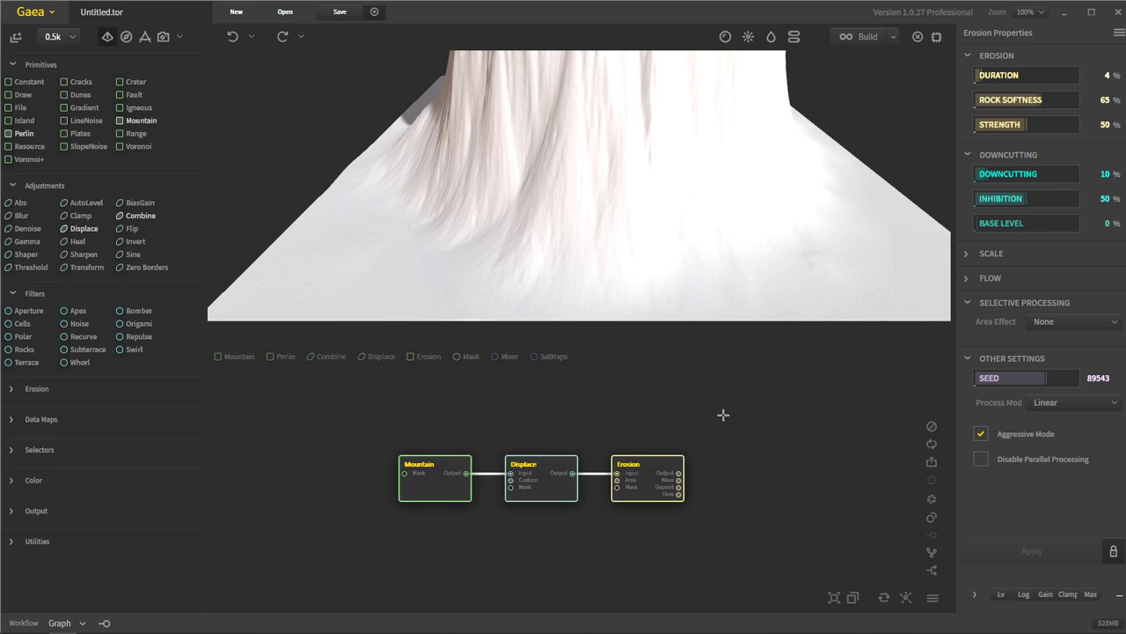
key("Delete")
left_click(792, 335)
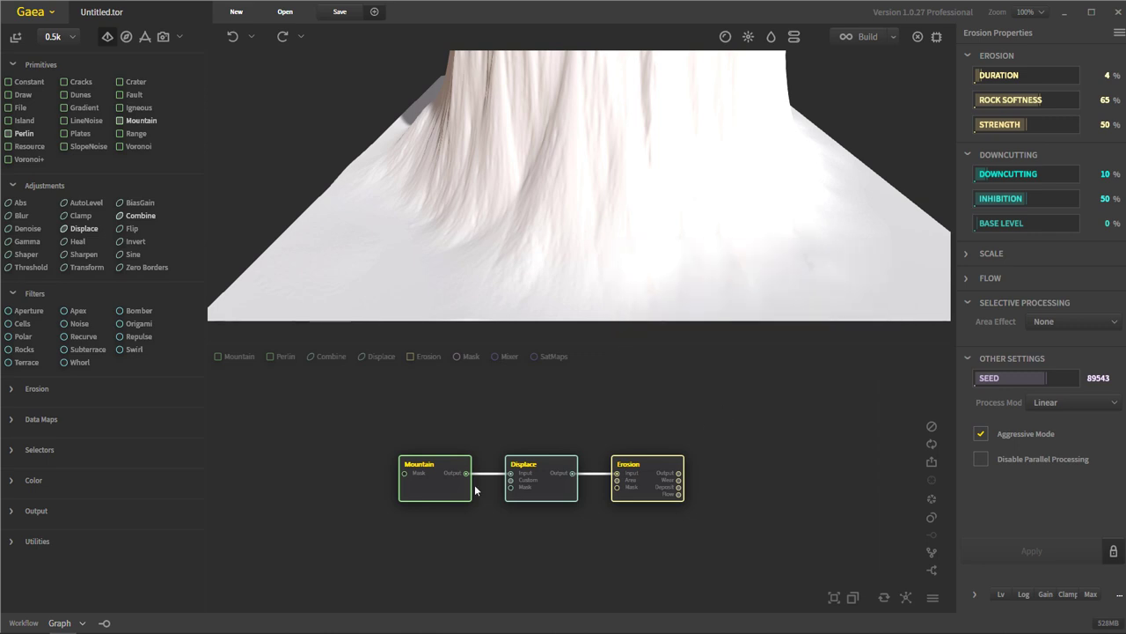